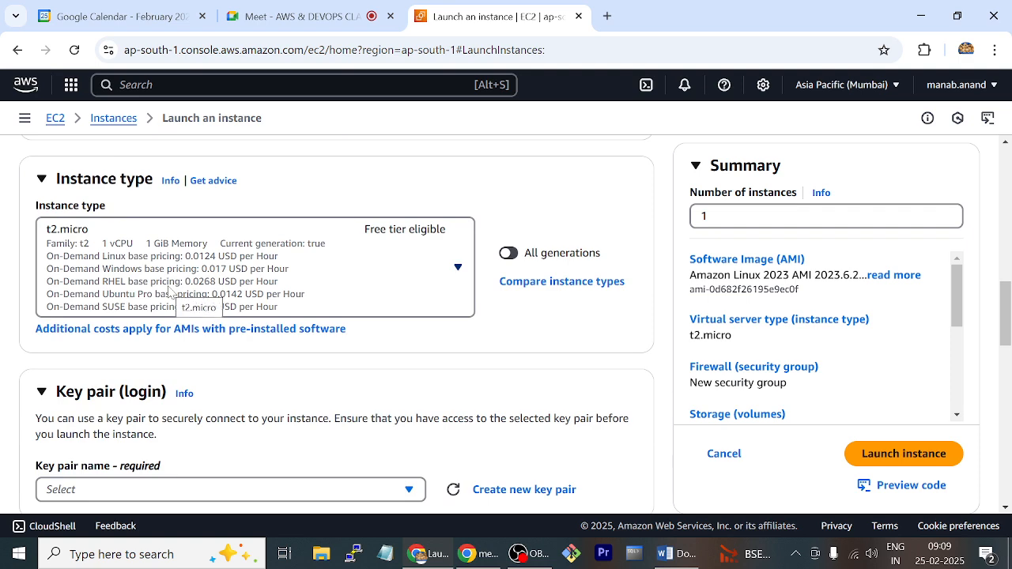
Open File Explorer and look through the aws key folder on the Desktop
scroll(168, 291, down, 3)
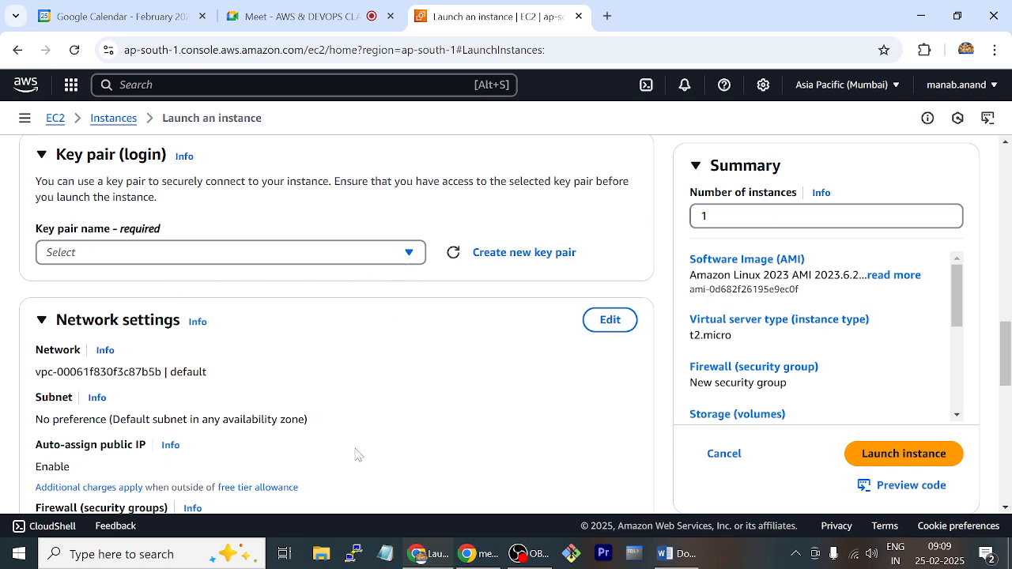
click(325, 557)
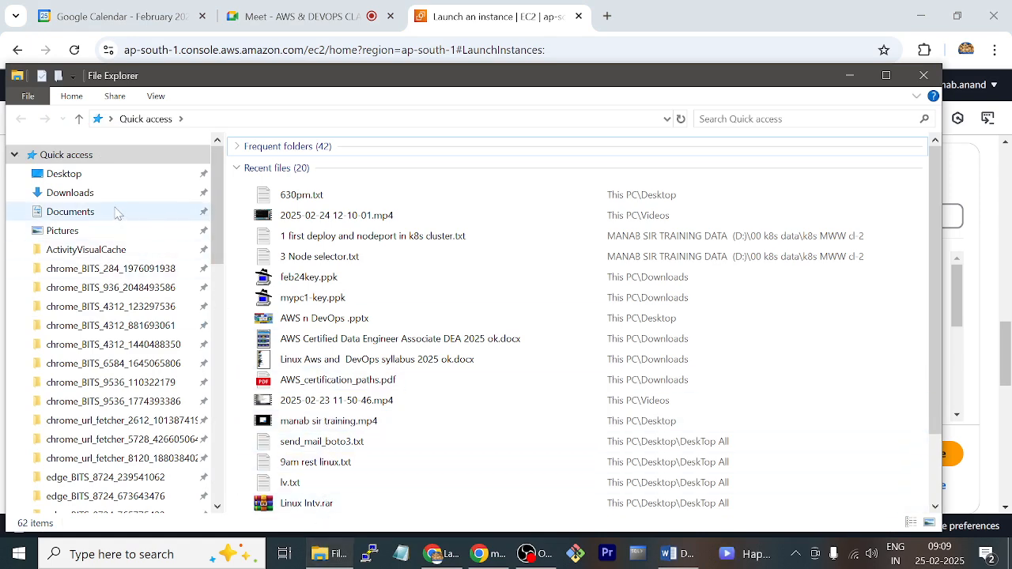
click(79, 179)
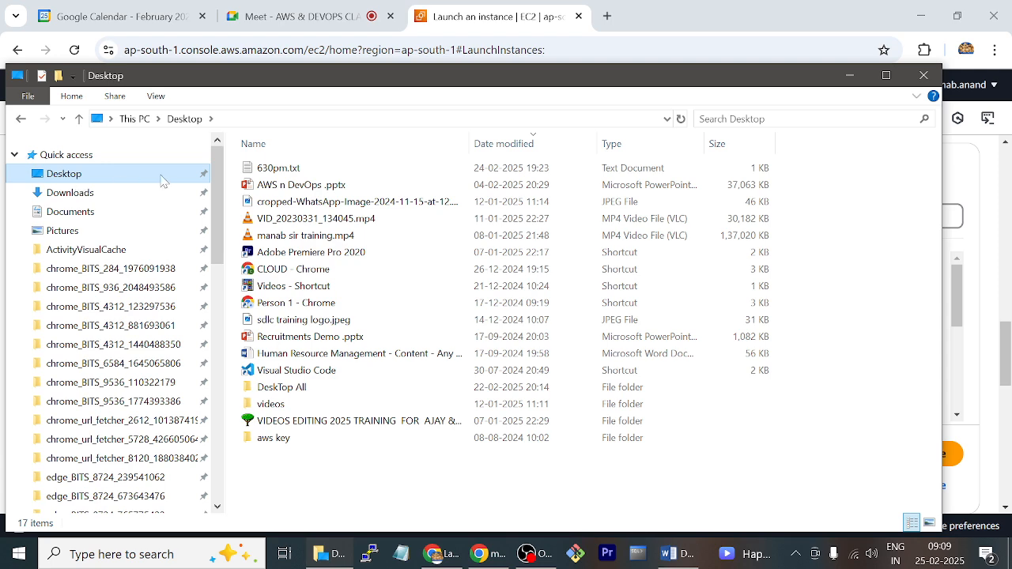
double_click(283, 440)
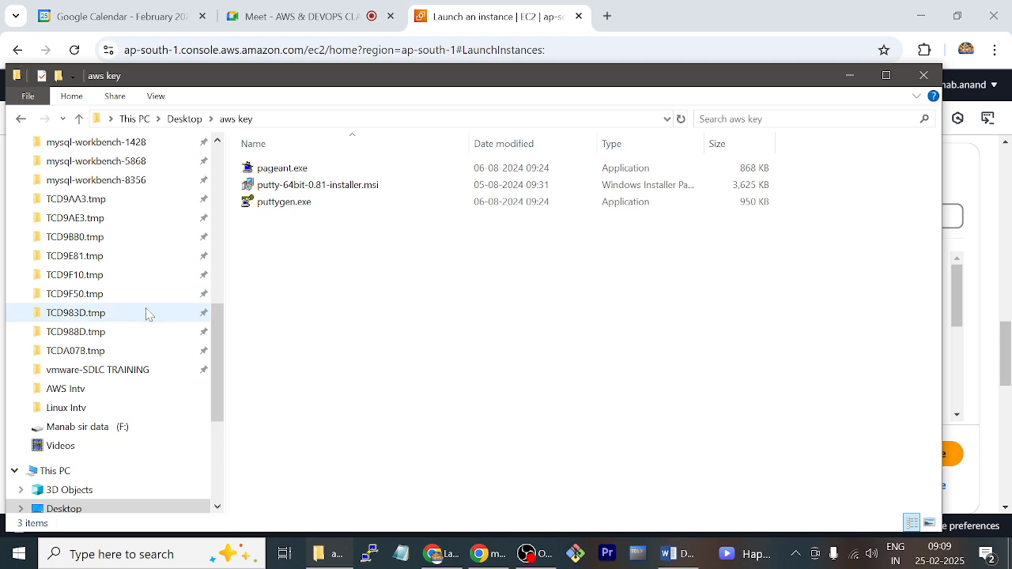
scroll(148, 314, up, 5)
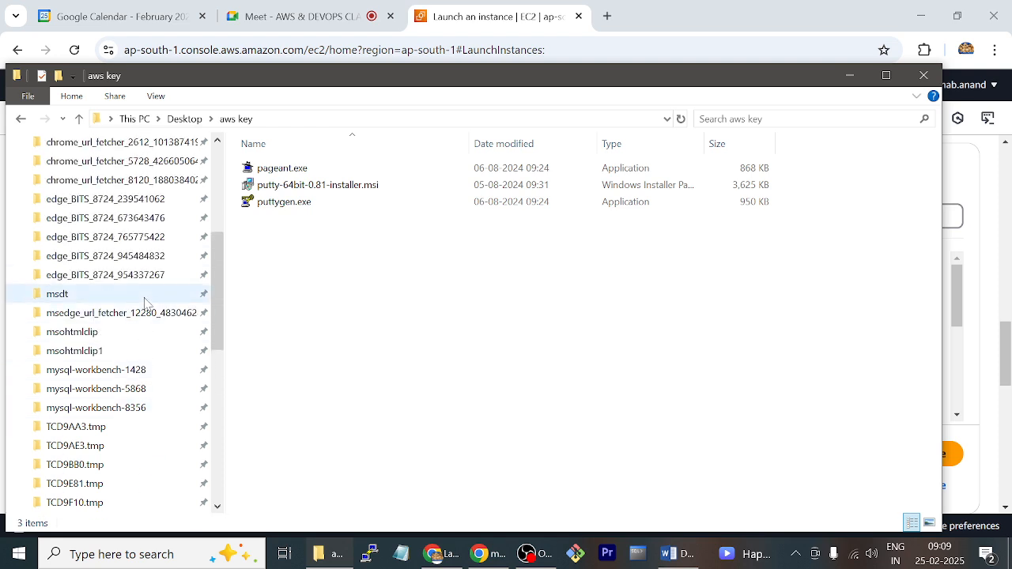
scroll(147, 301, up, 4)
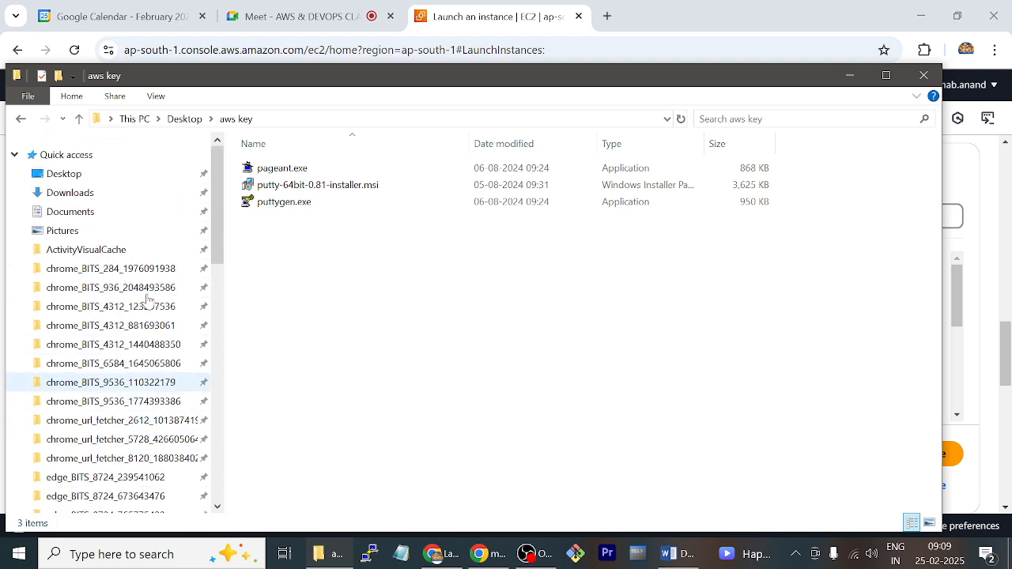
Copy feb24key.ppk from Downloads into the Desktop's aws key folder, and close File Explorer
click(63, 192)
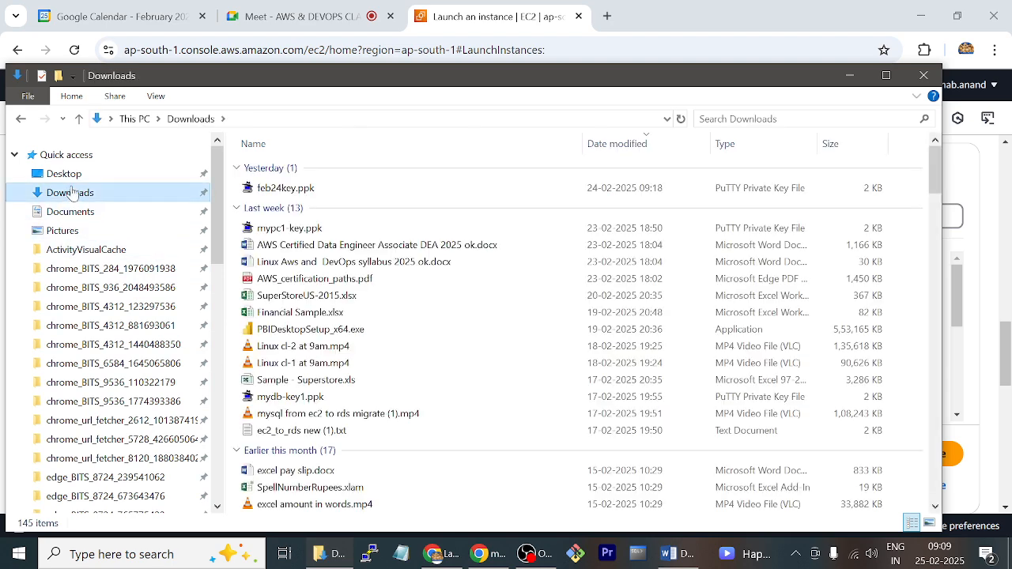
click(316, 189)
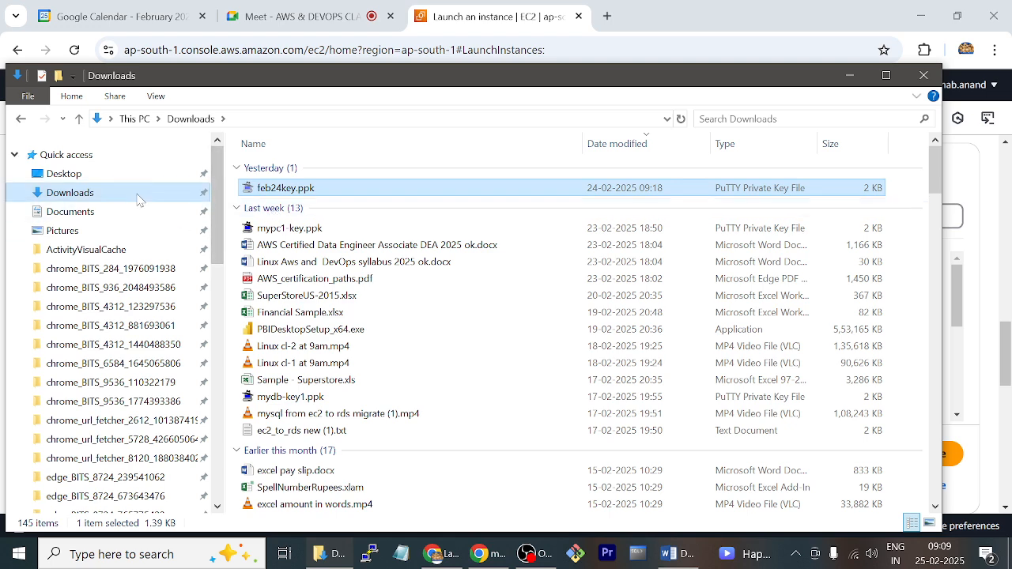
click(63, 174)
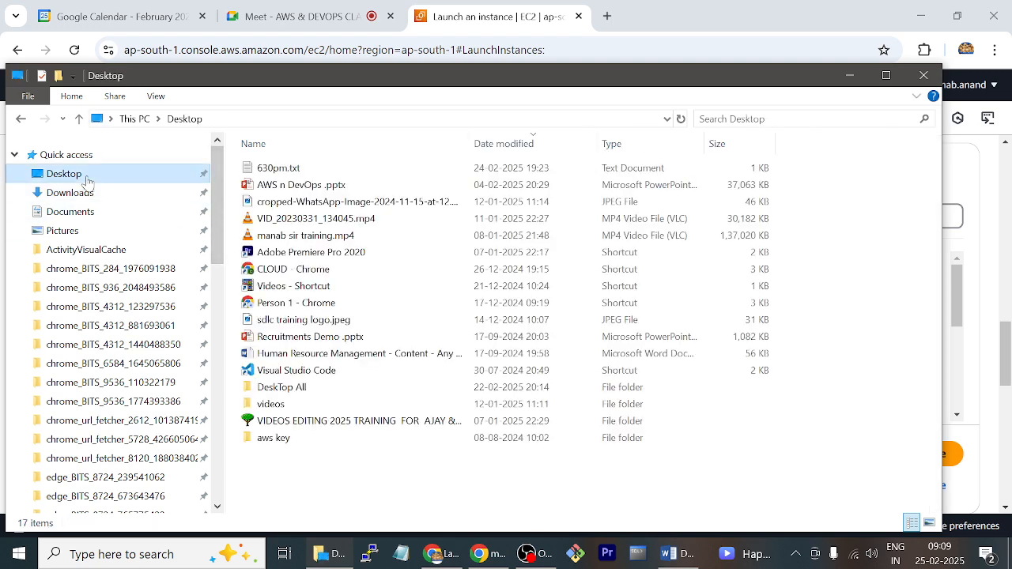
click(294, 439)
double_click(294, 440)
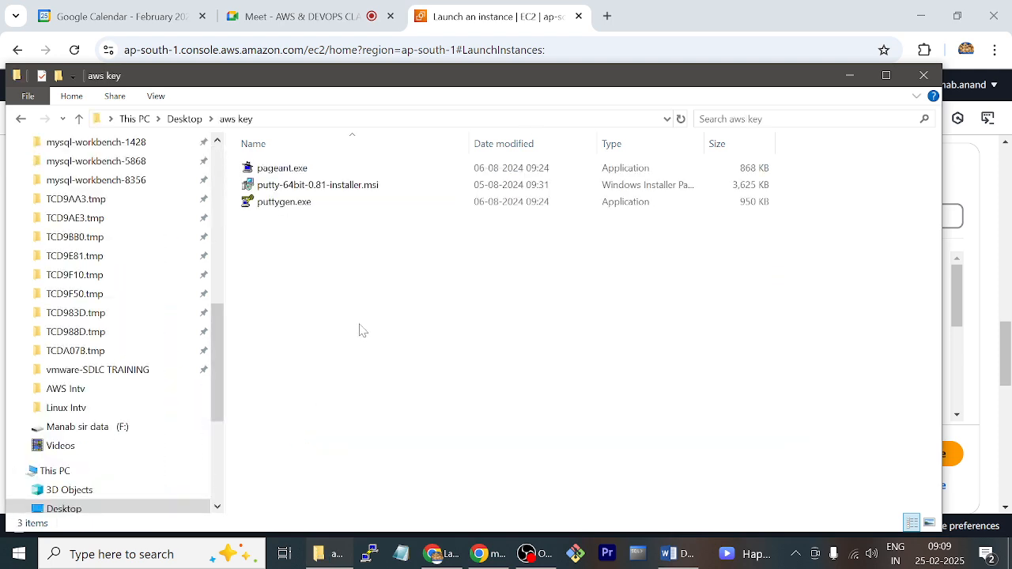
key(ctrl+v)
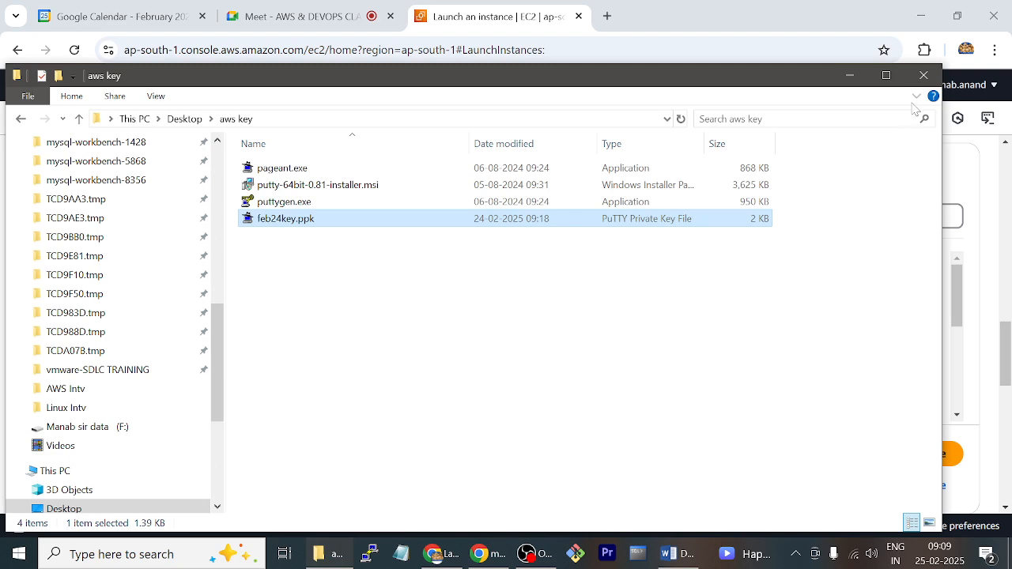
click(923, 76)
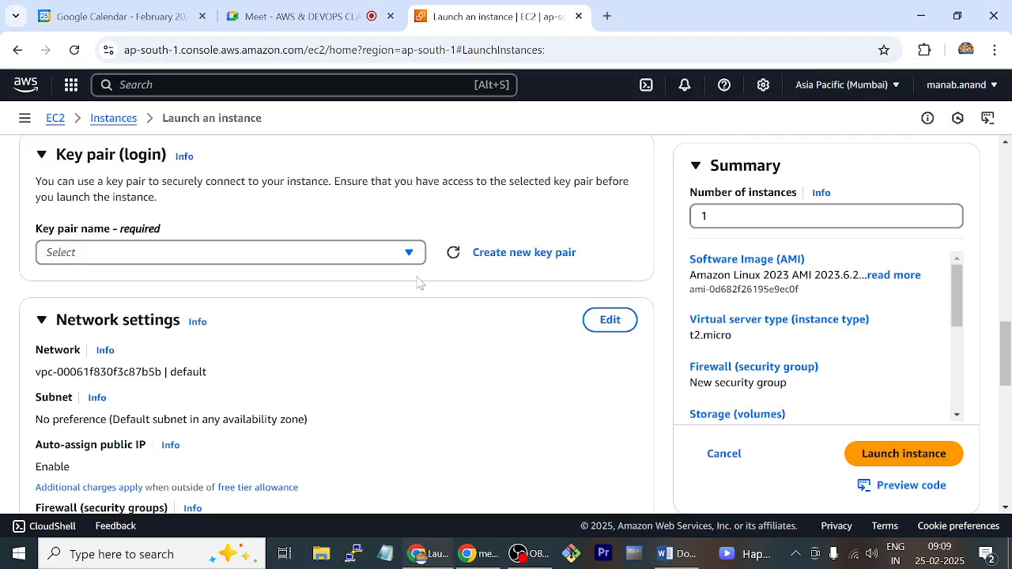
Choose the feb24key key pair for the instance and set its subnet to the default VPC's subnet in ap-south-1a
click(409, 253)
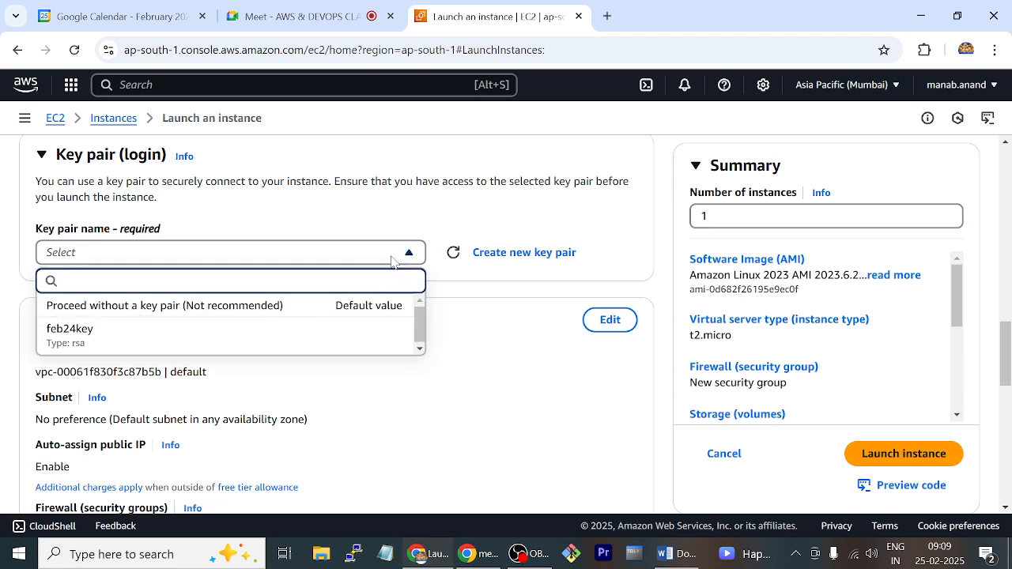
click(79, 333)
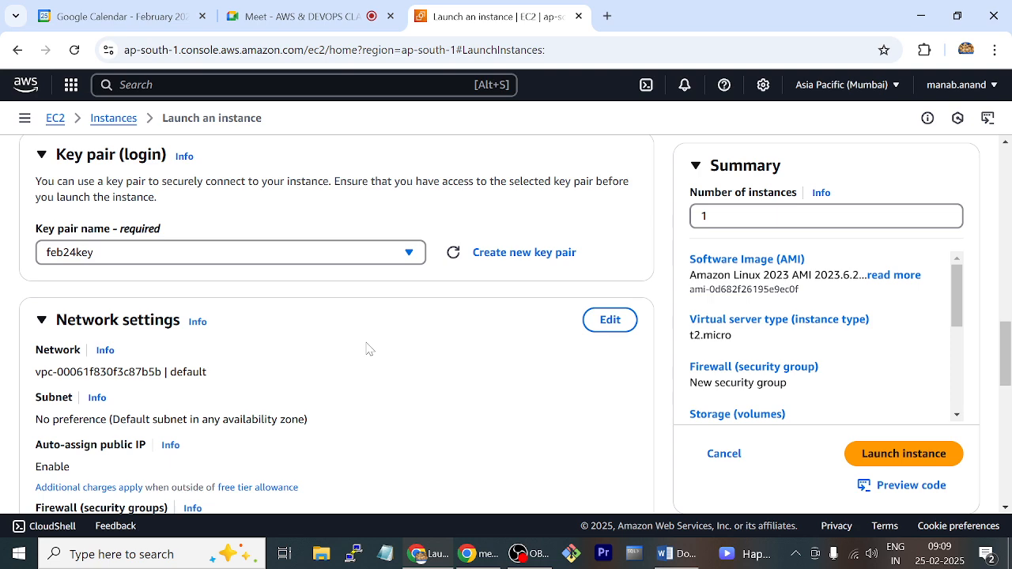
scroll(367, 348, down, 2)
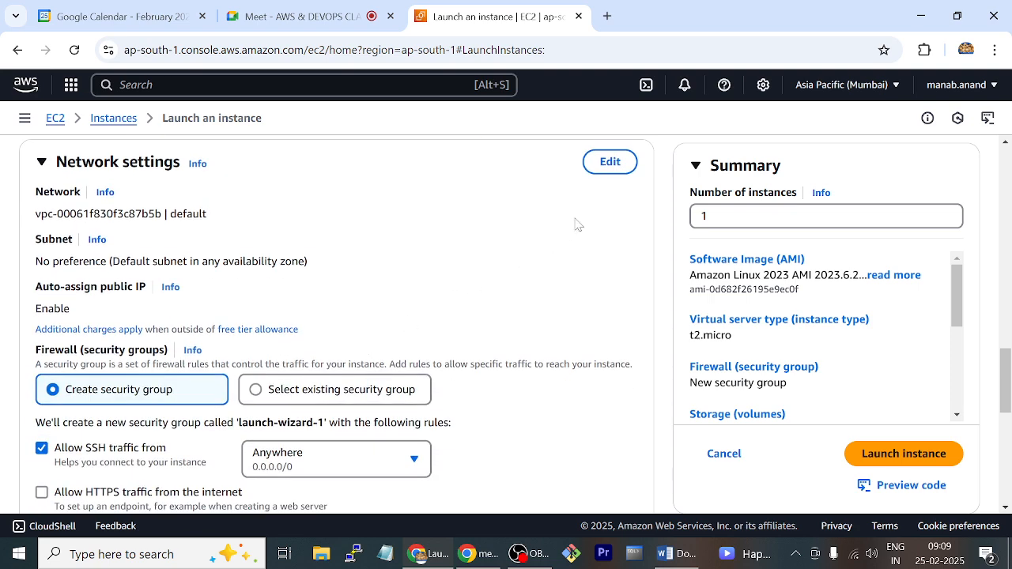
click(620, 164)
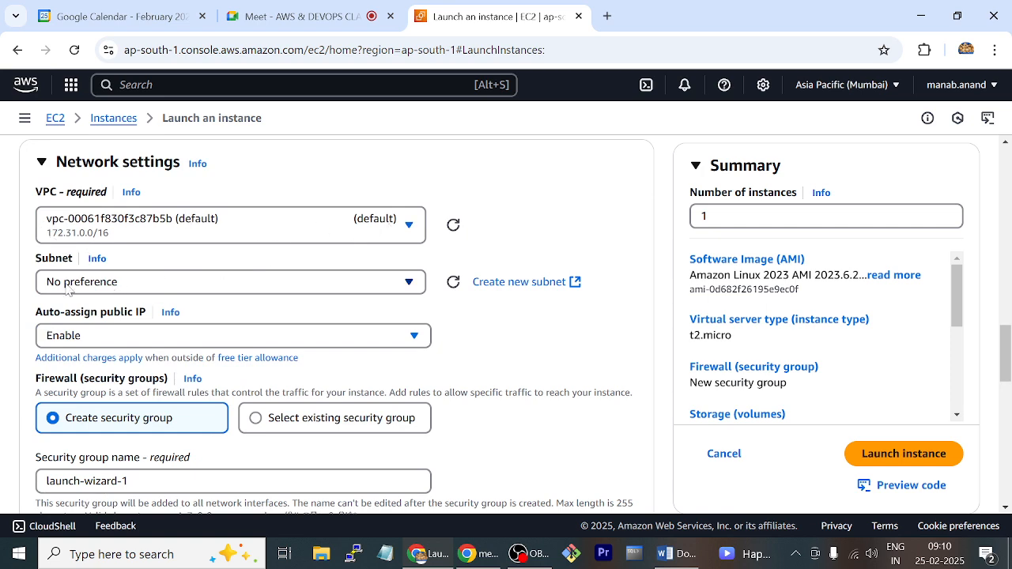
click(194, 286)
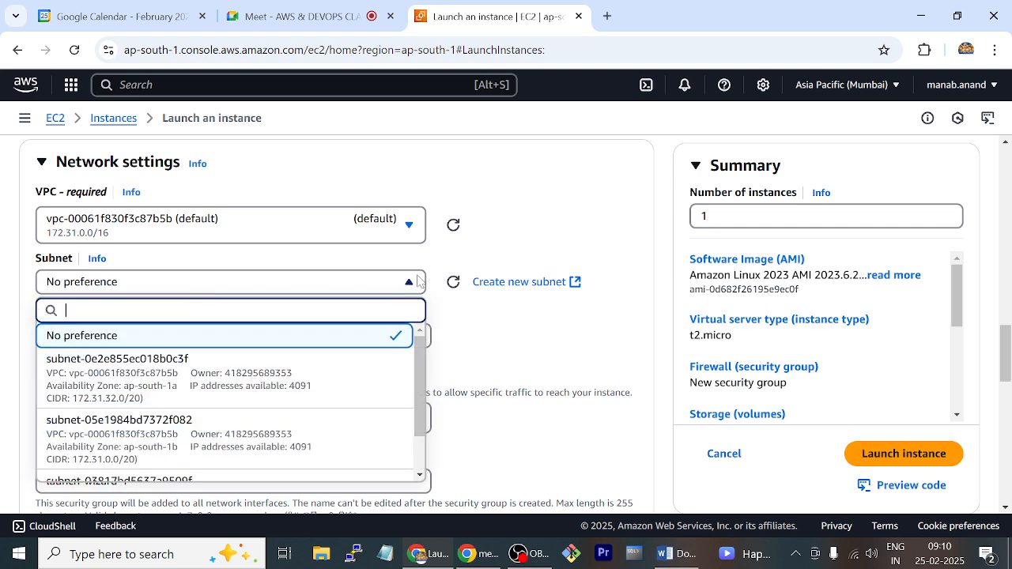
scroll(516, 282, down, 1)
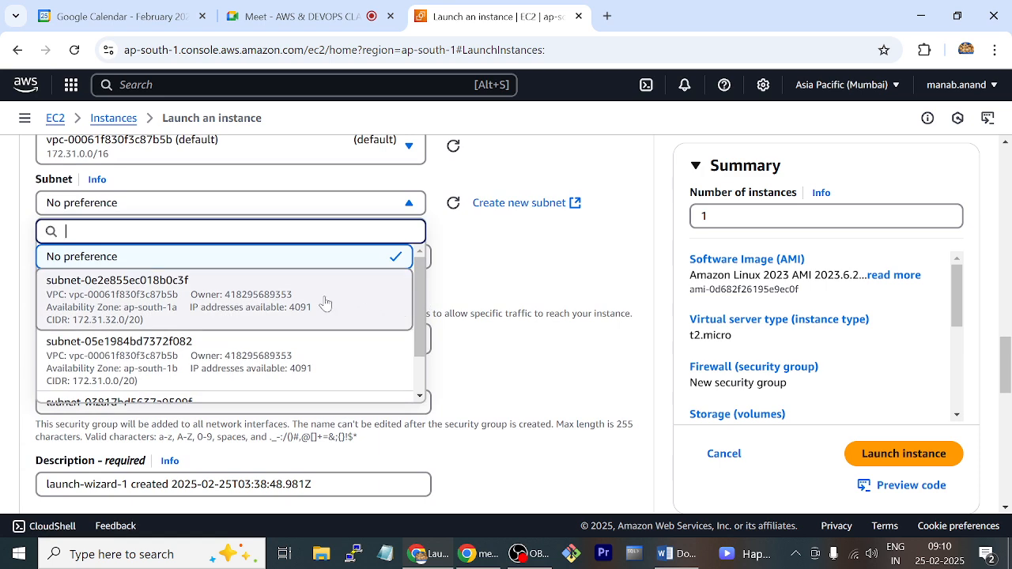
click(189, 304)
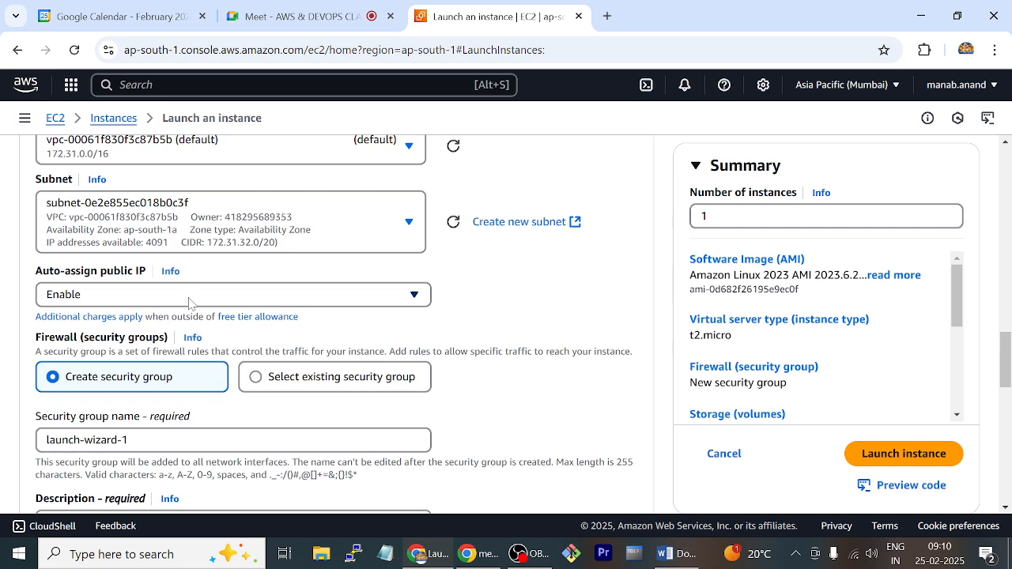
scroll(190, 303, down, 2)
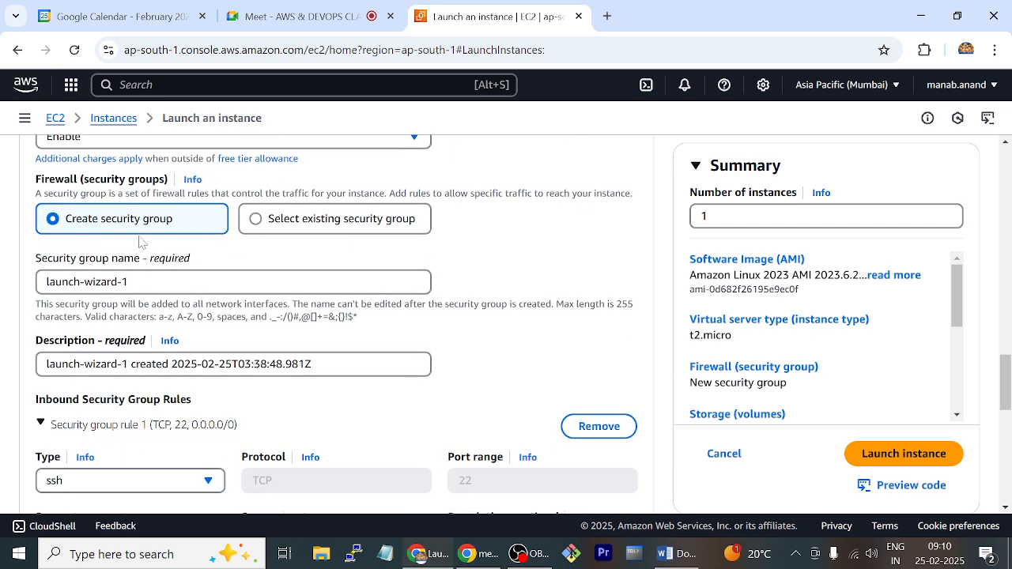
click(282, 222)
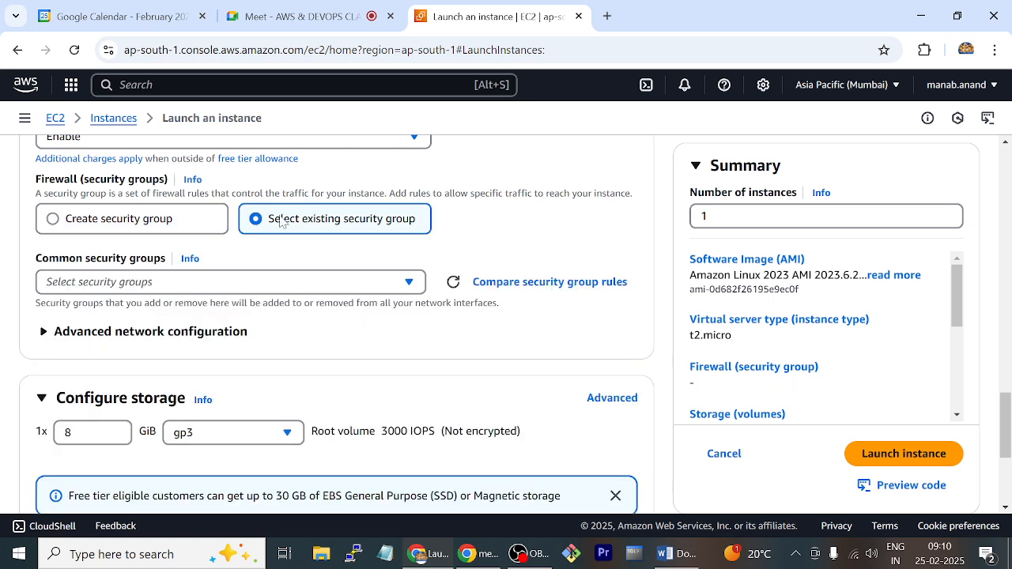
click(324, 284)
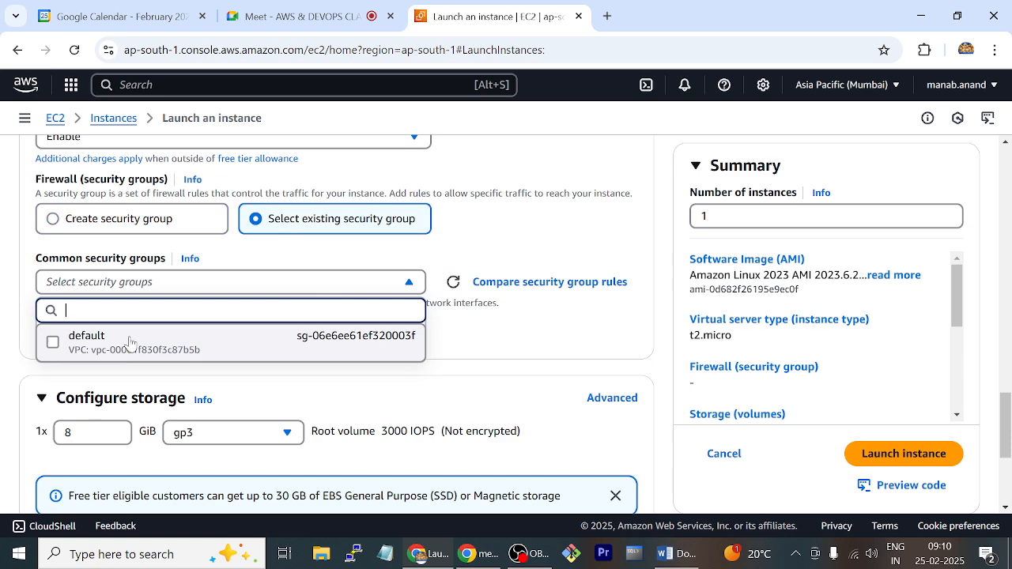
click(546, 237)
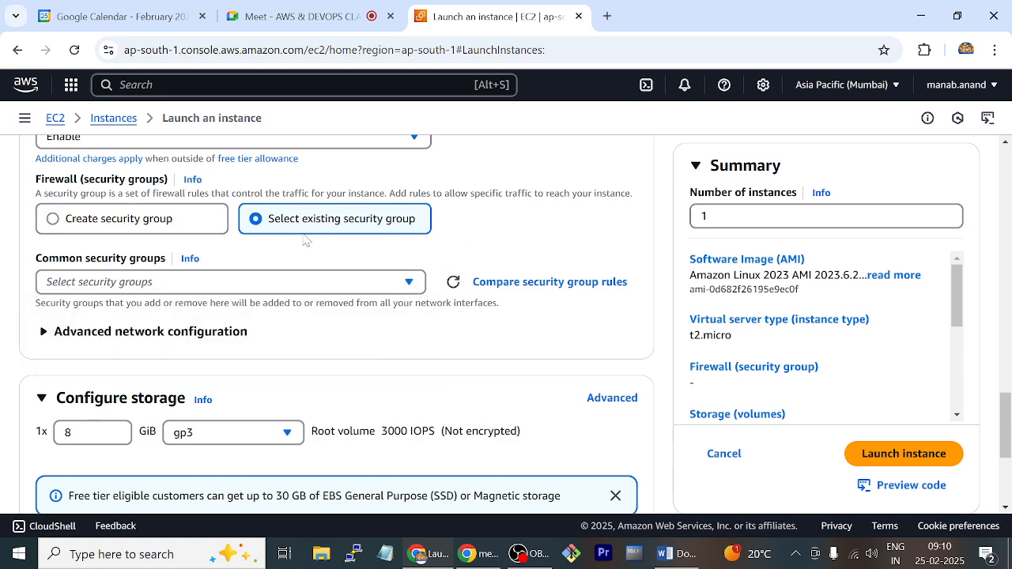
click(193, 220)
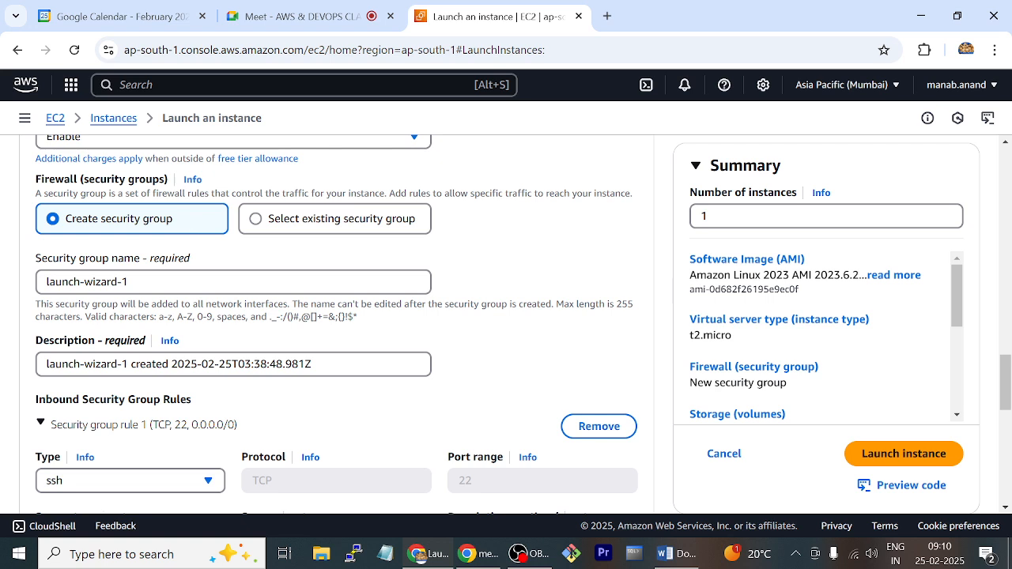
Name the new security group mypc_sg and set its description to "mypc sg"
click(176, 282)
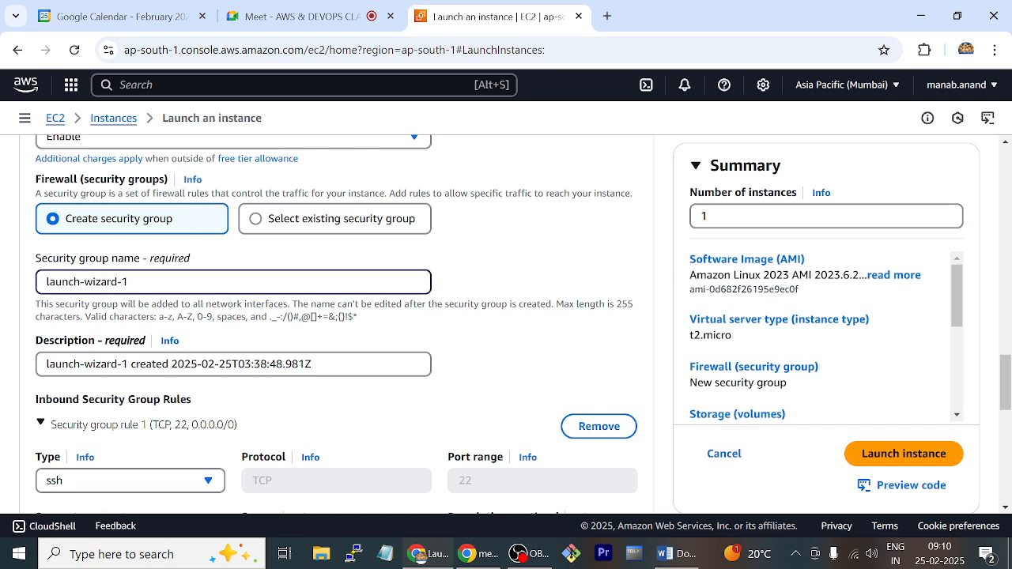
drag(127, 282, 4, 283)
text(mypc_s)
text(g)
drag(316, 364, 4, 362)
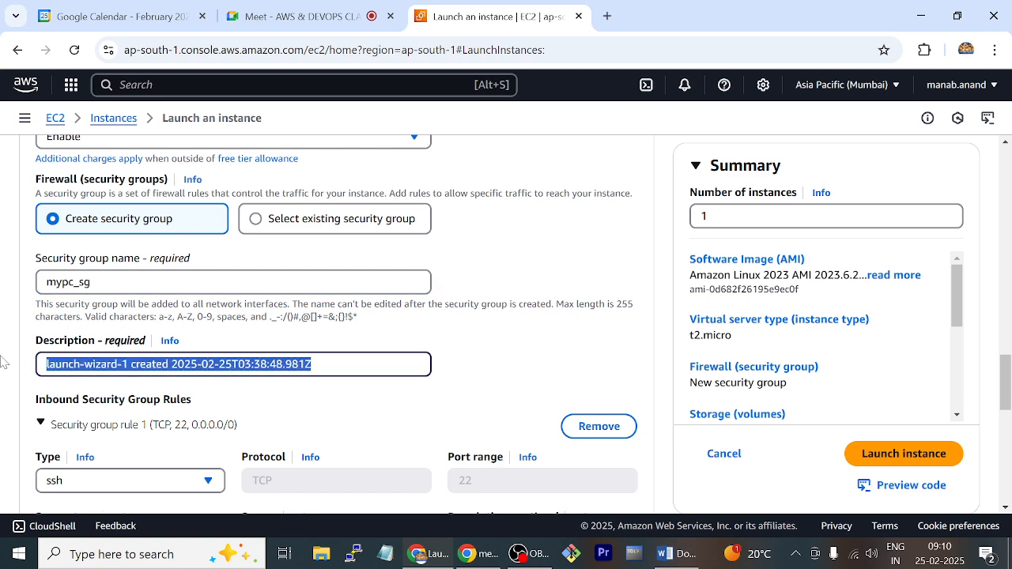
text(my)
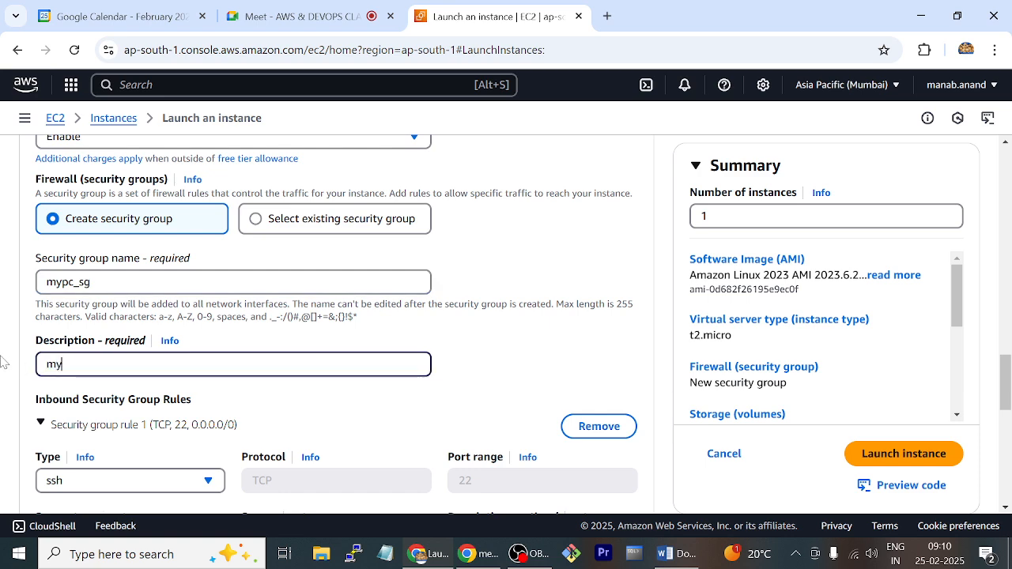
text(pc sg)
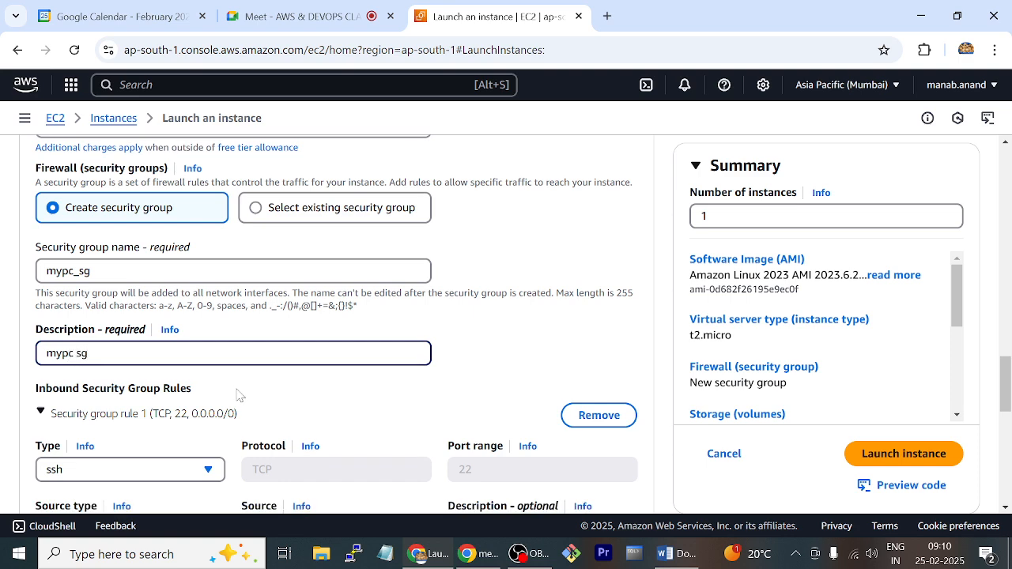
Restrict the inbound SSH rule's source type to My IP
scroll(237, 396, down, 3)
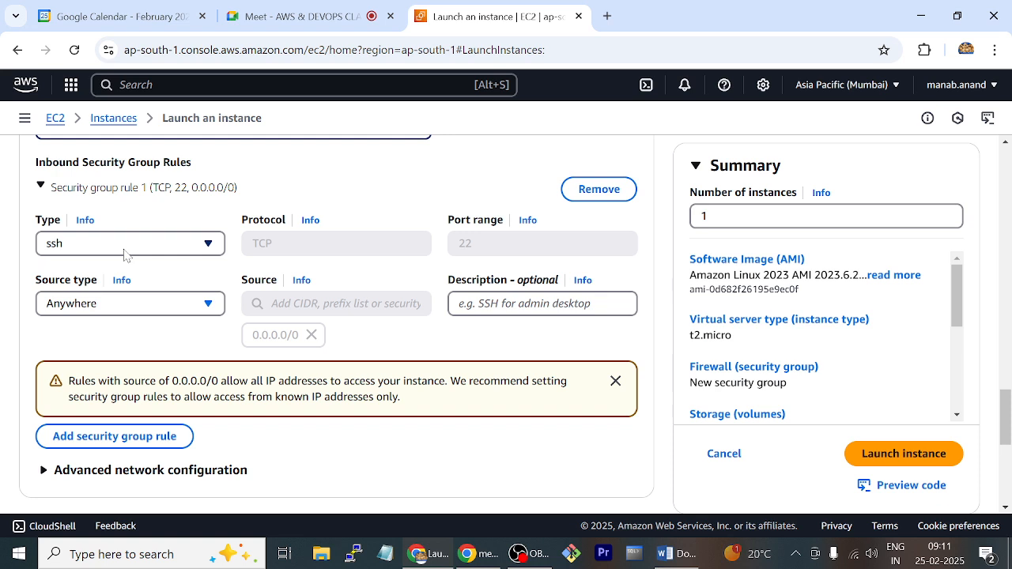
click(168, 306)
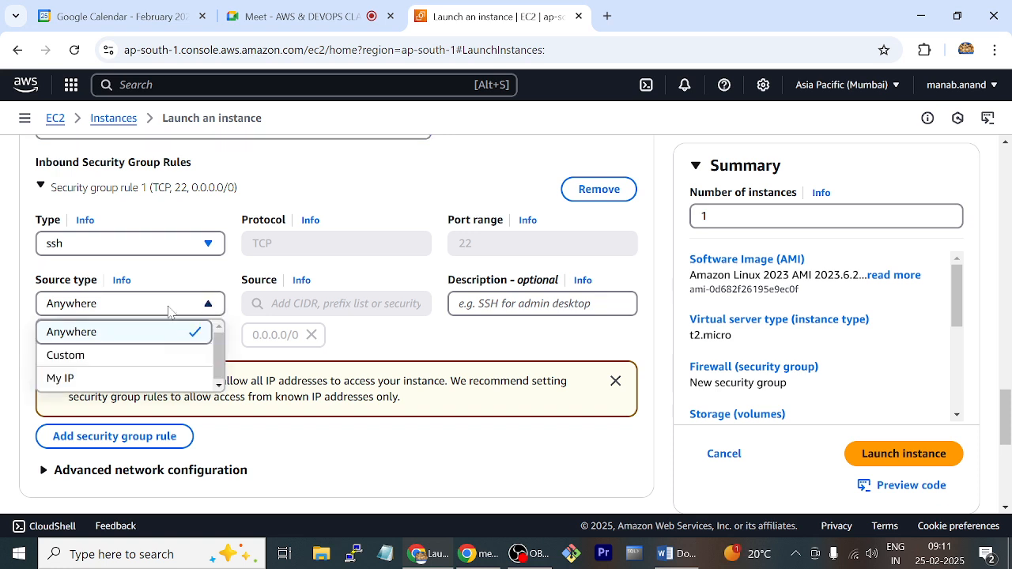
click(139, 382)
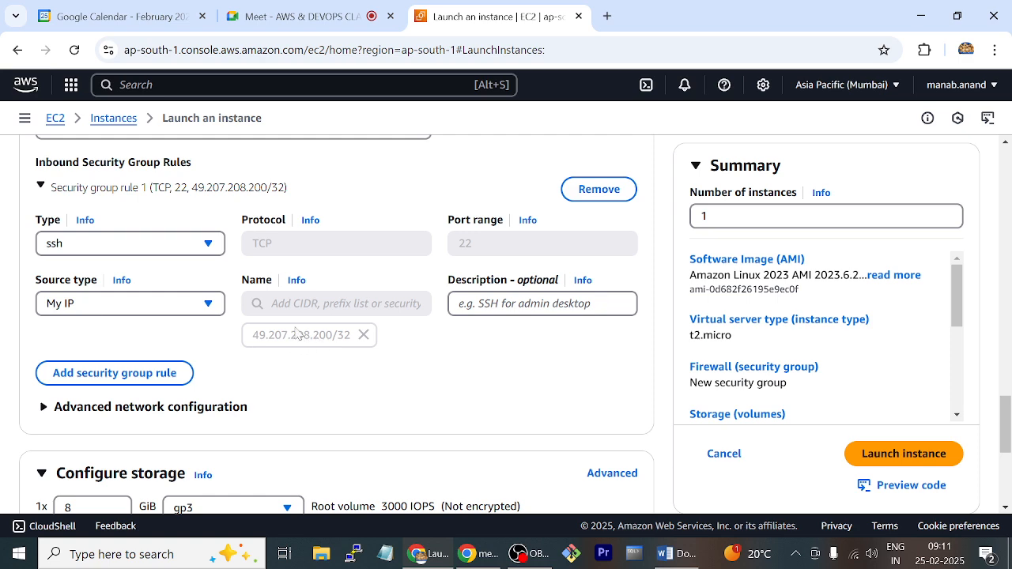
Launch the instance with the default storage settings and go to the EC2 instances list
scroll(286, 374, down, 1)
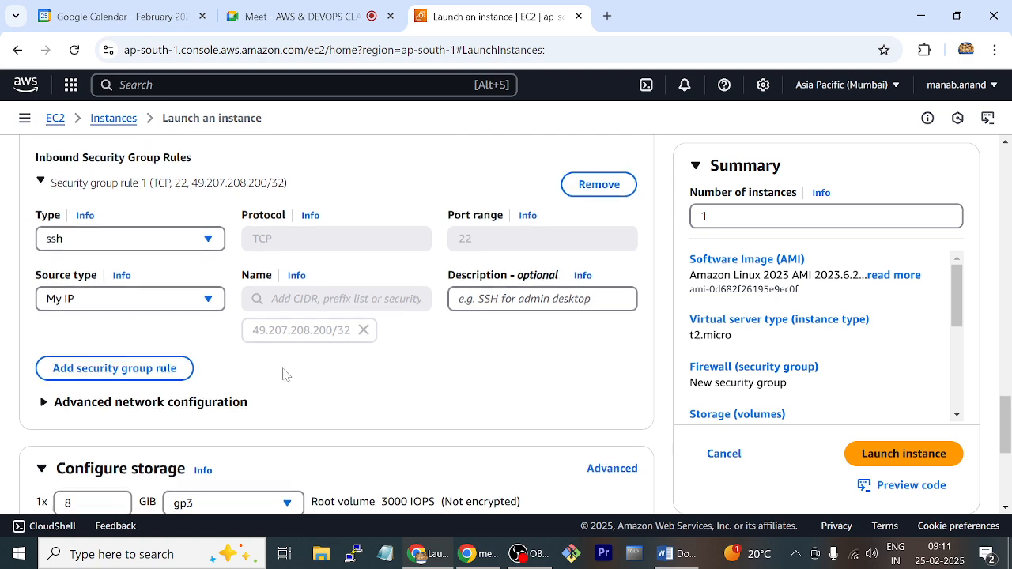
scroll(286, 374, down, 3)
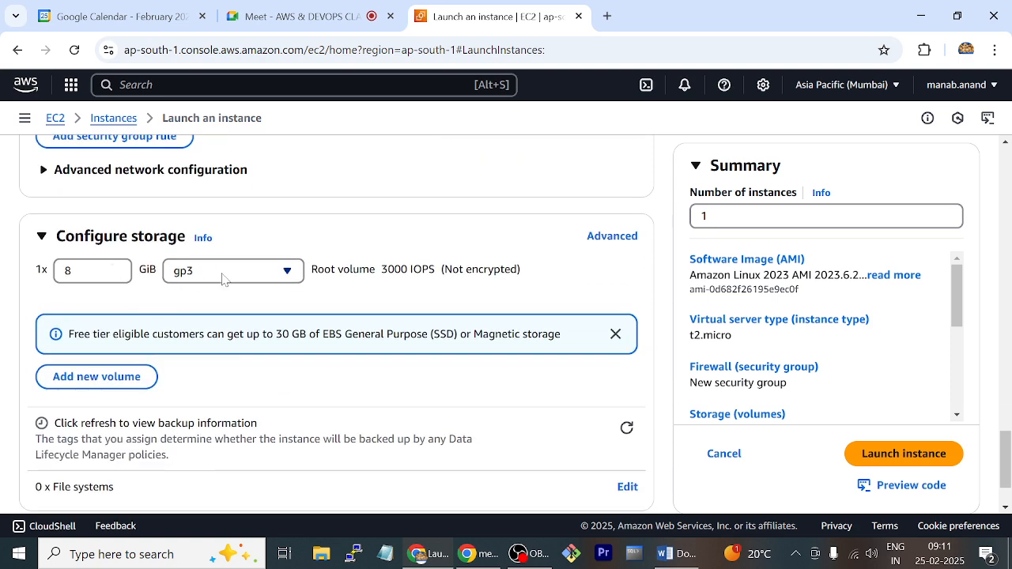
click(906, 454)
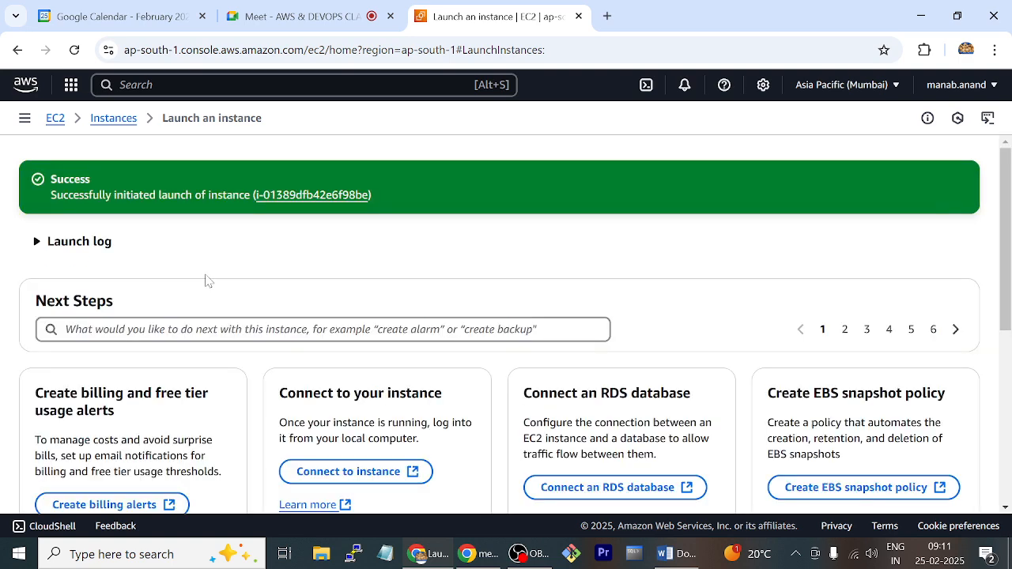
click(117, 120)
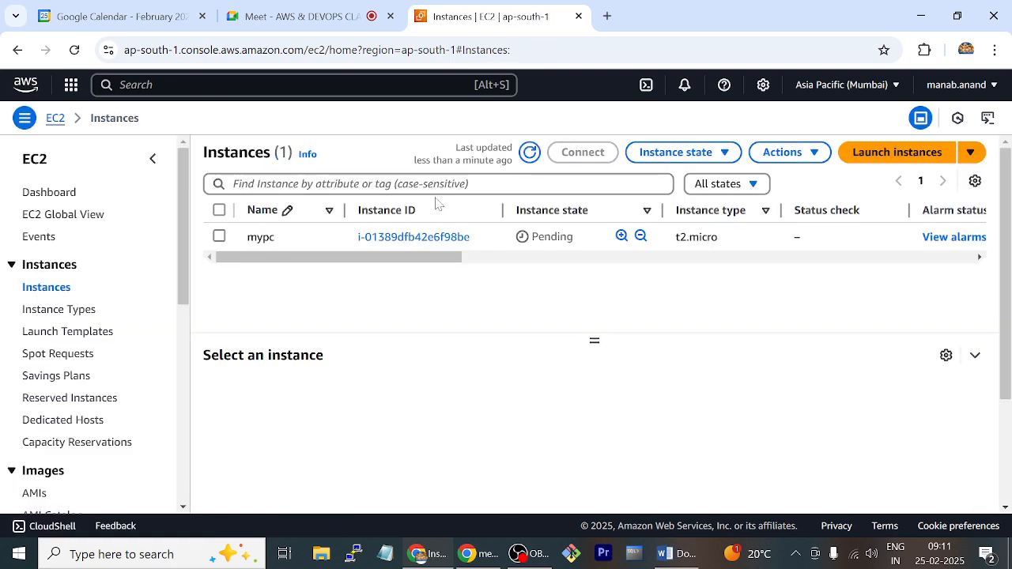
Select the mypc instance and refresh the instances list until it is running
click(327, 237)
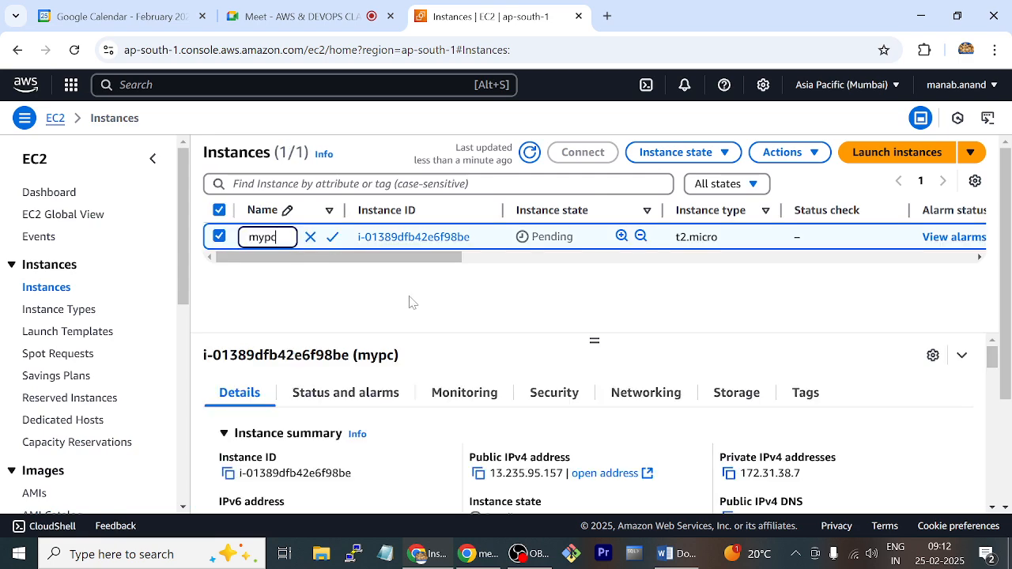
click(430, 301)
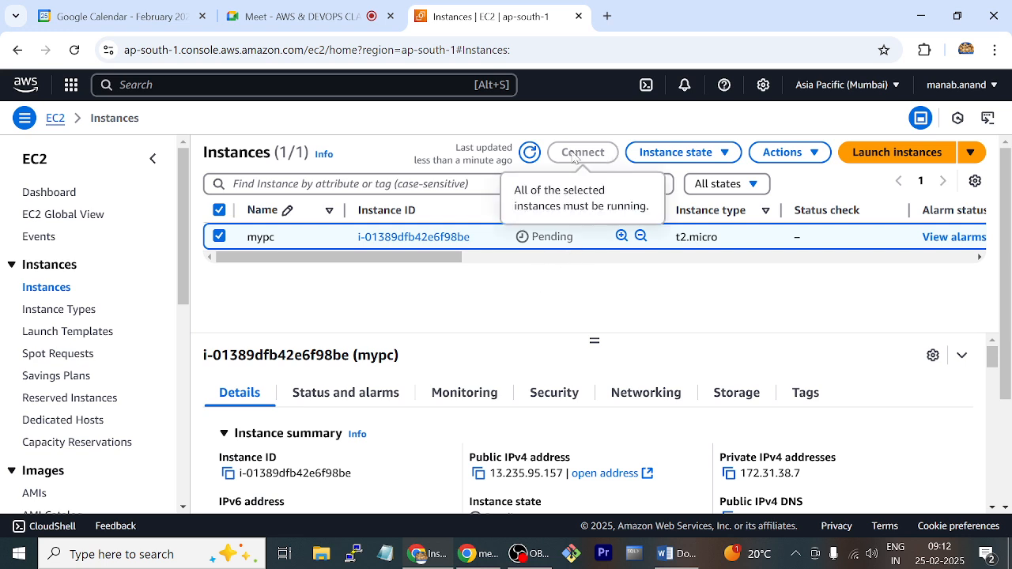
click(533, 154)
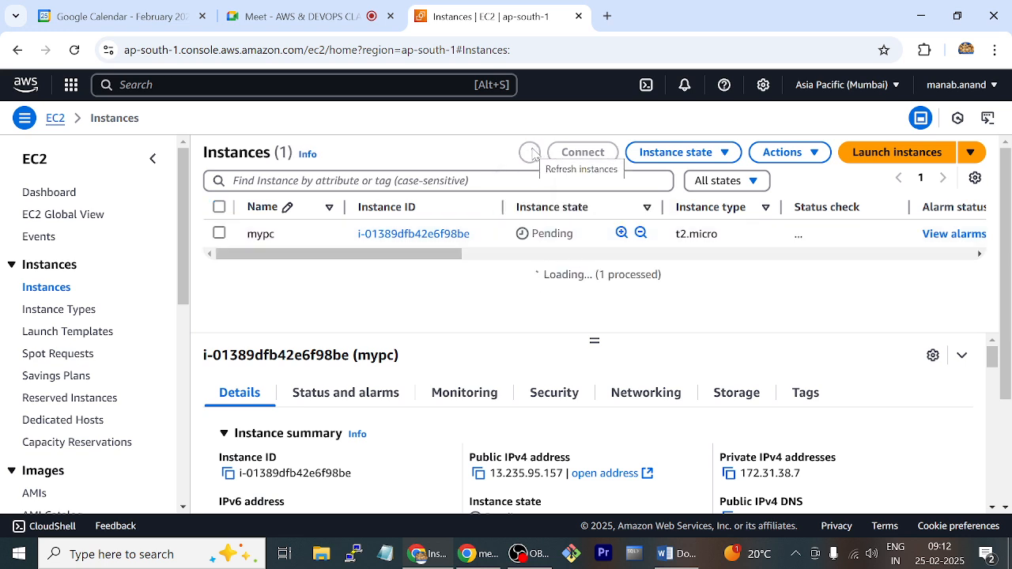
click(526, 154)
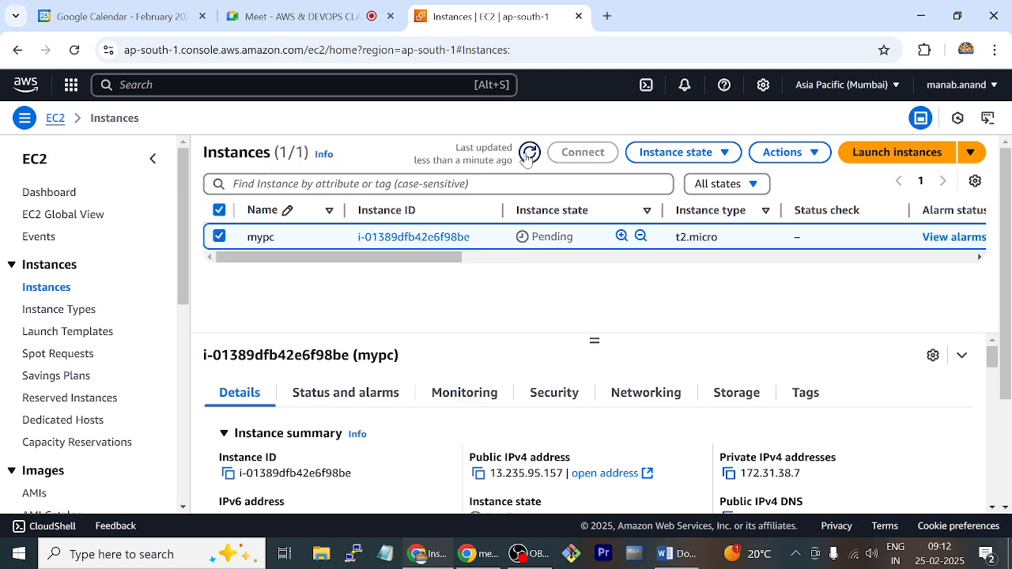
click(527, 155)
click(528, 155)
click(528, 155)
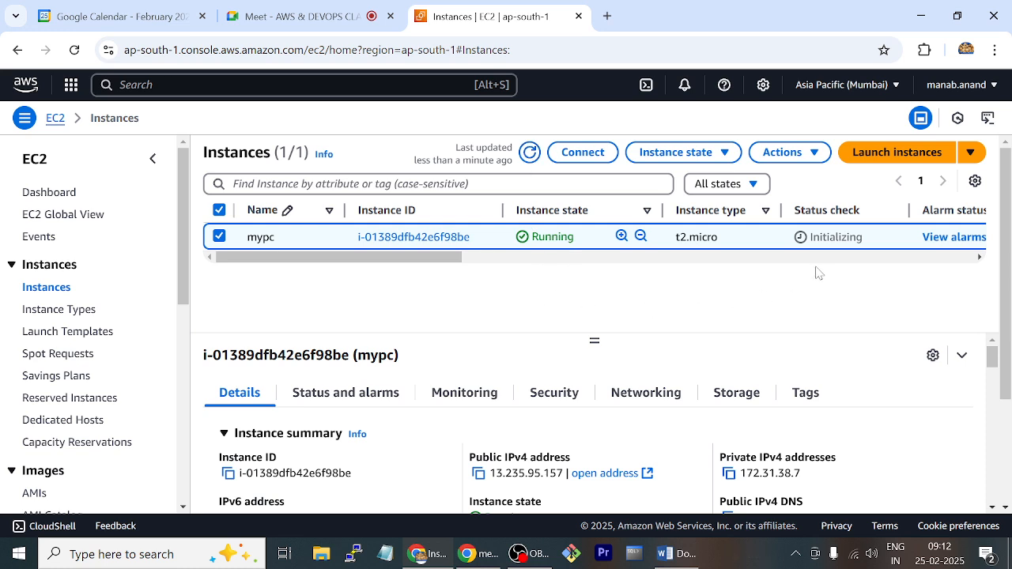
double_click(878, 242)
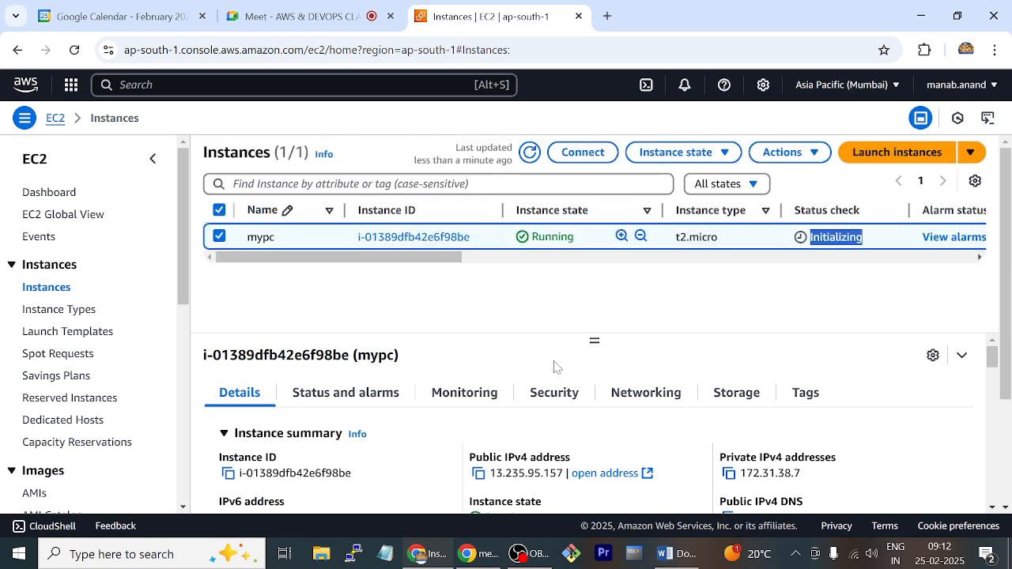
click(479, 474)
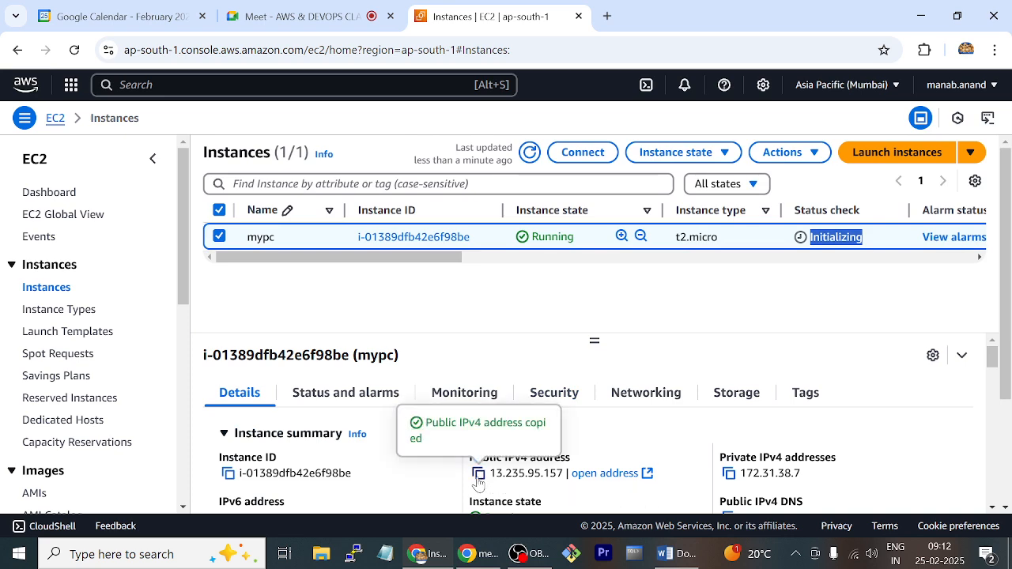
click(353, 554)
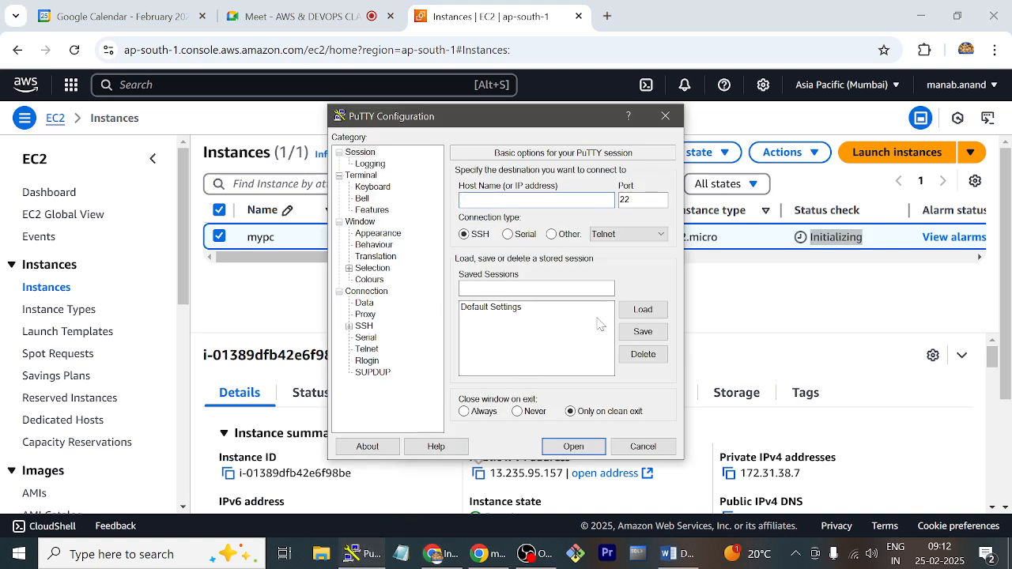
text(ec2-user@)
key(ctrl+v)
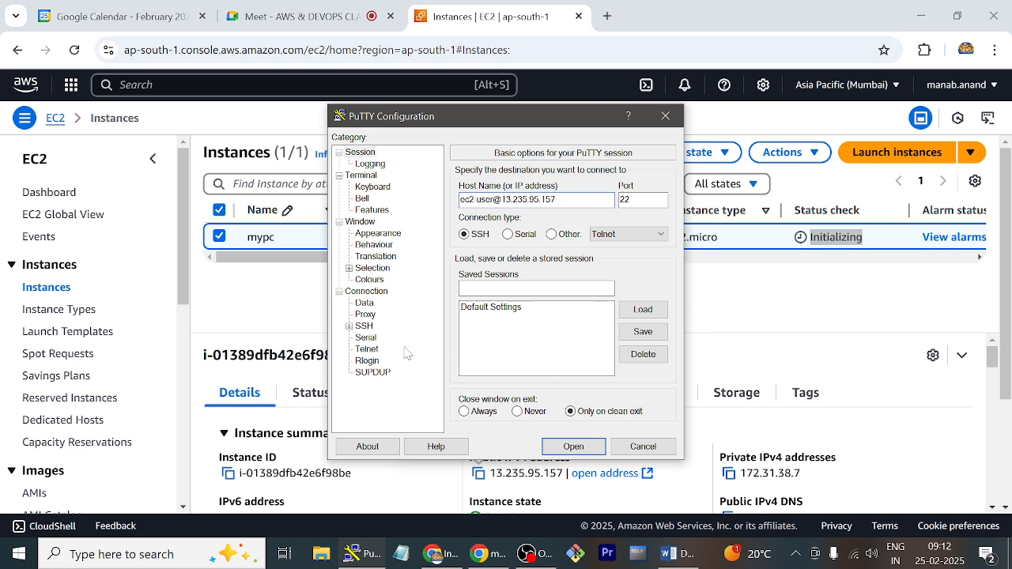
Set feb24key.ppk from the aws key folder on the Desktop as the private key file for SSH authentication
click(349, 326)
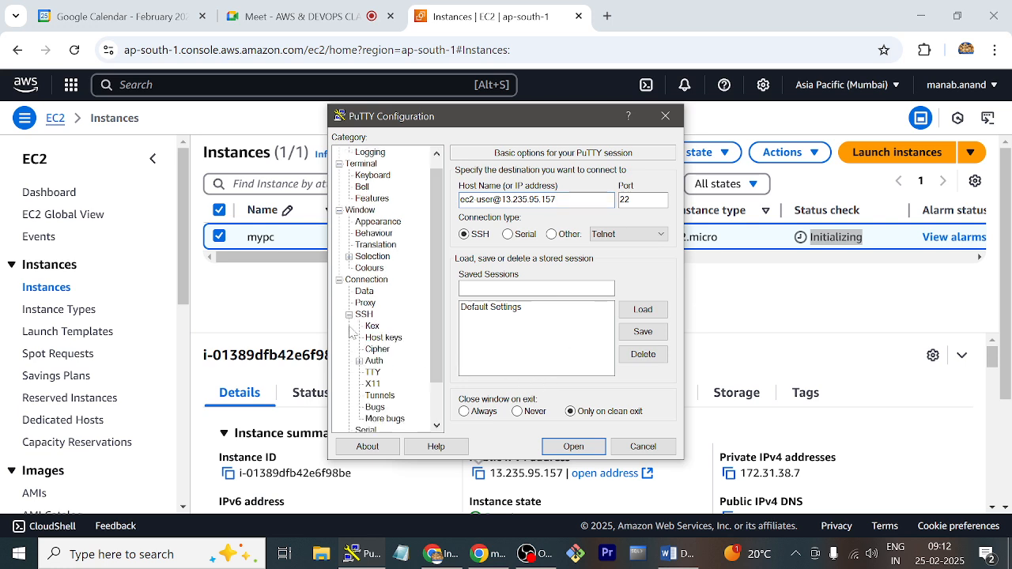
click(359, 361)
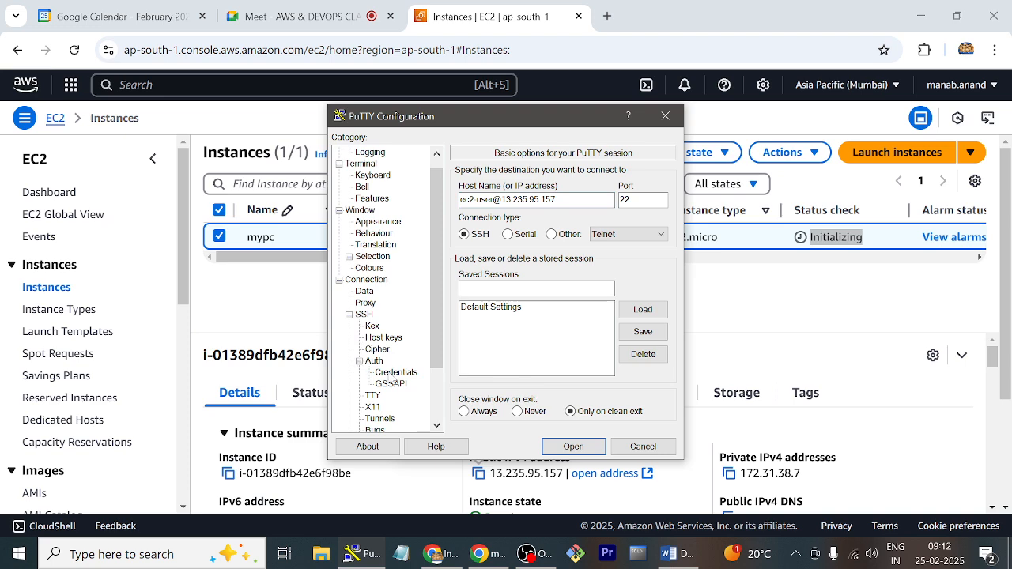
click(394, 372)
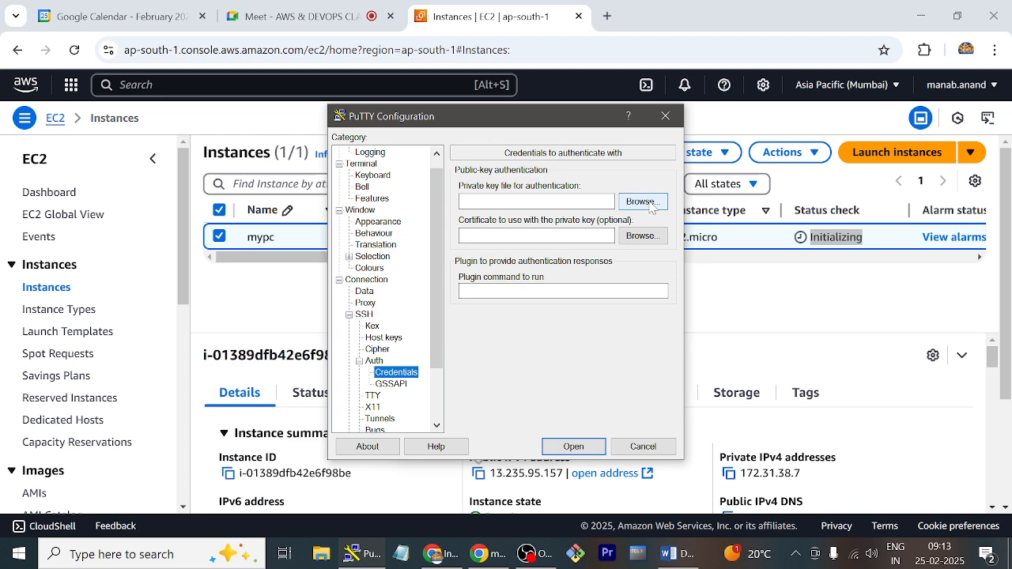
click(642, 202)
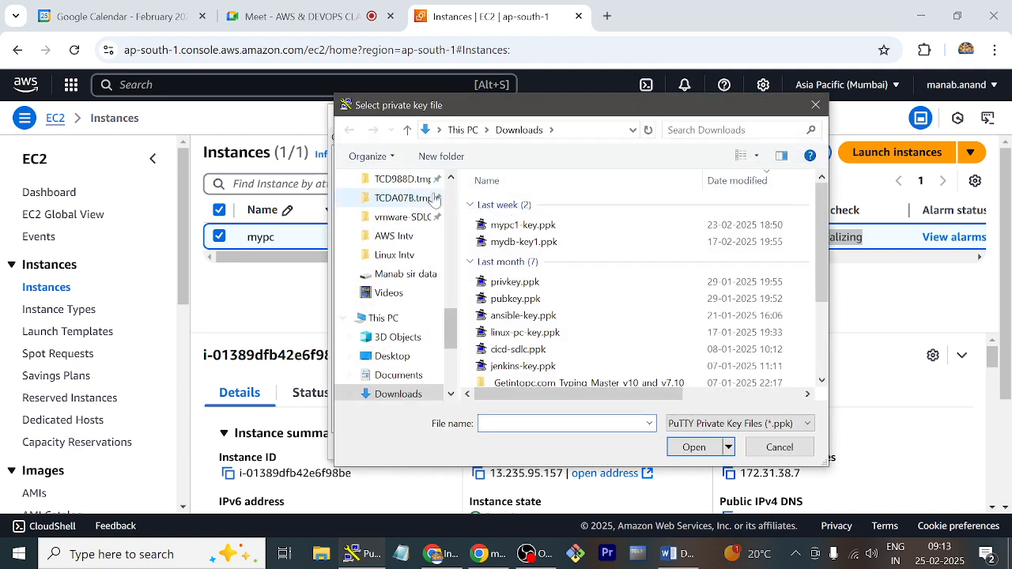
click(408, 357)
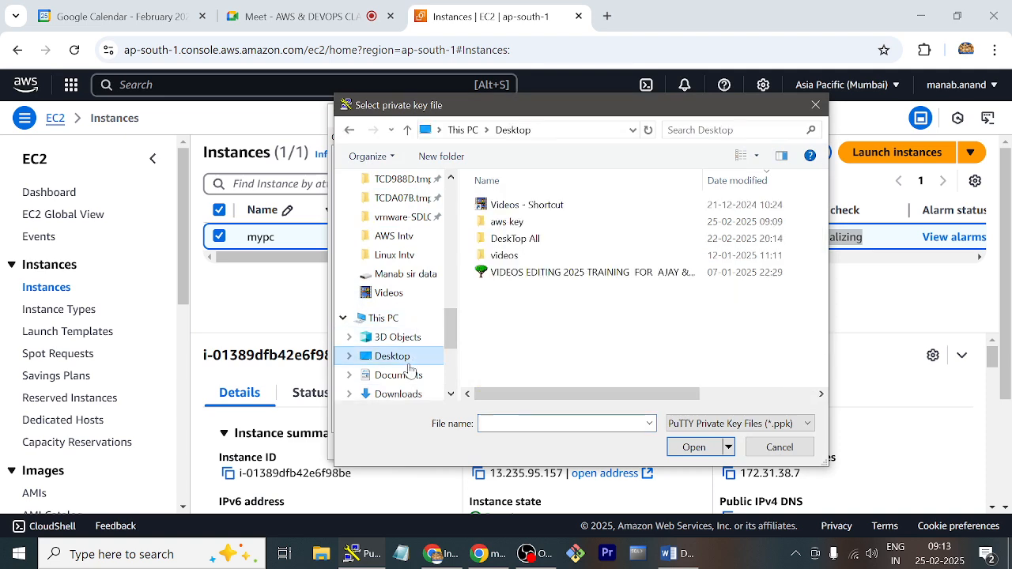
double_click(506, 222)
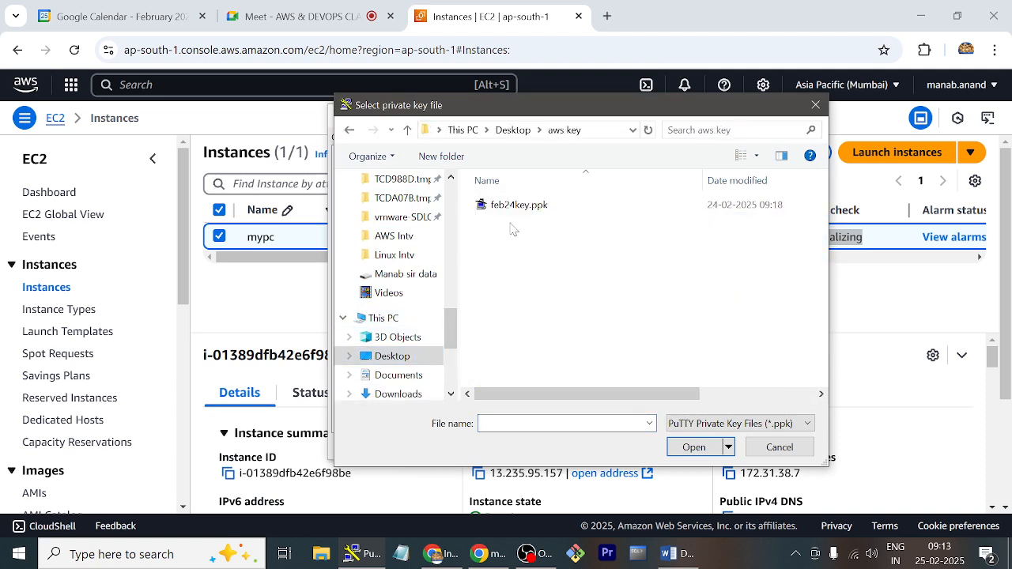
click(512, 207)
double_click(512, 207)
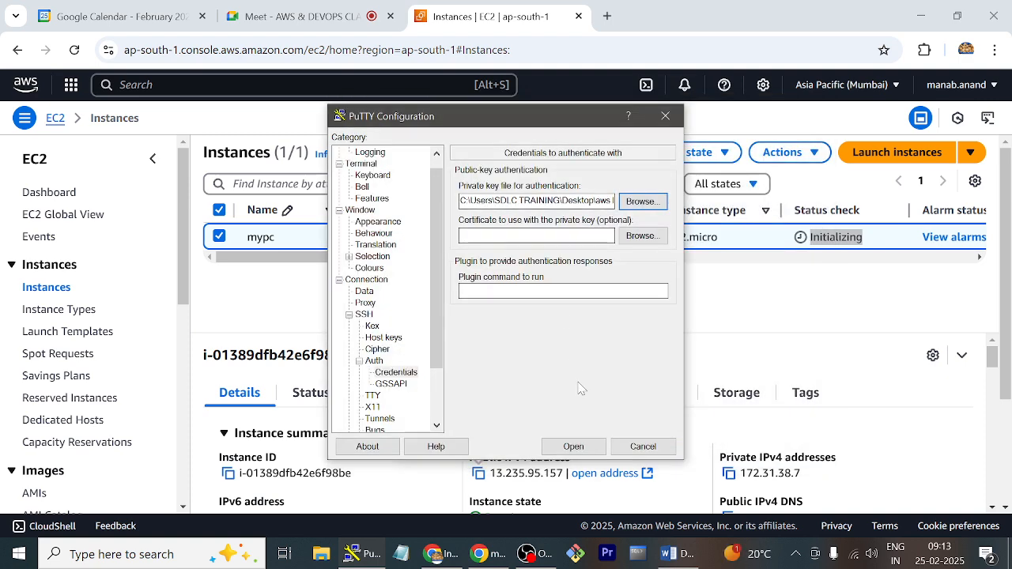
Open the SSH session to the instance and accept the server's host key
click(574, 447)
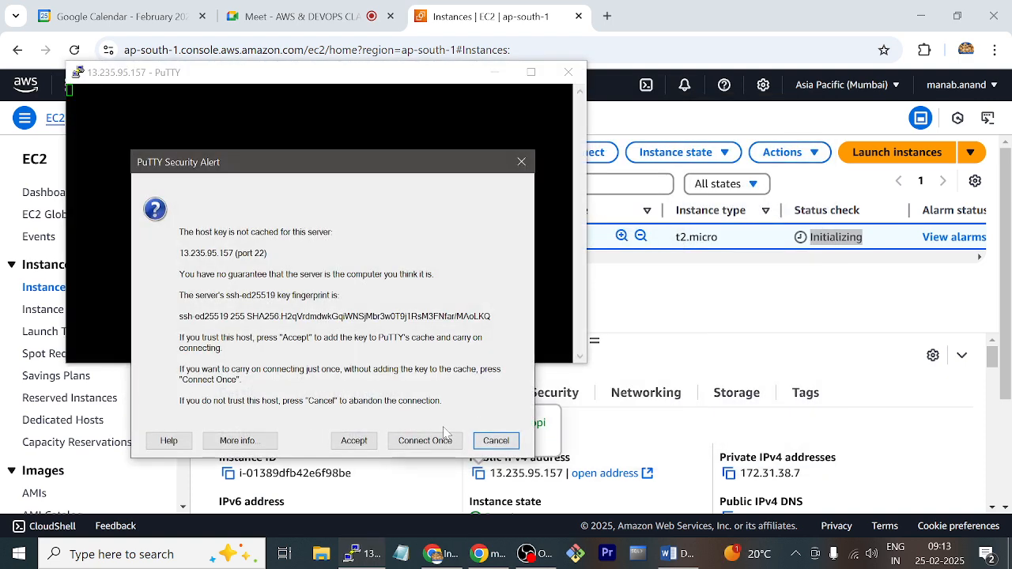
click(355, 442)
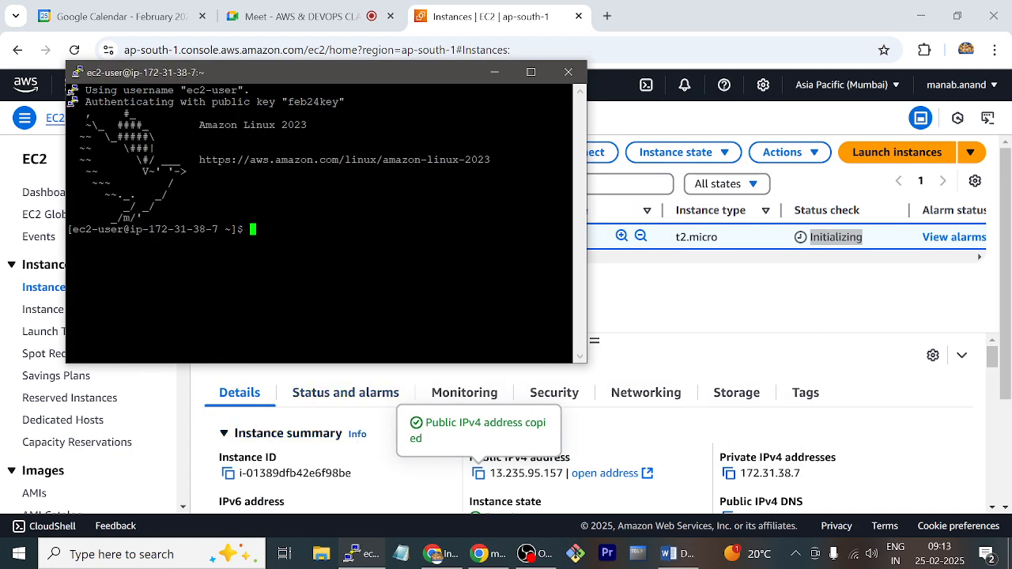
key(Return)
key(Return)
key(Return)
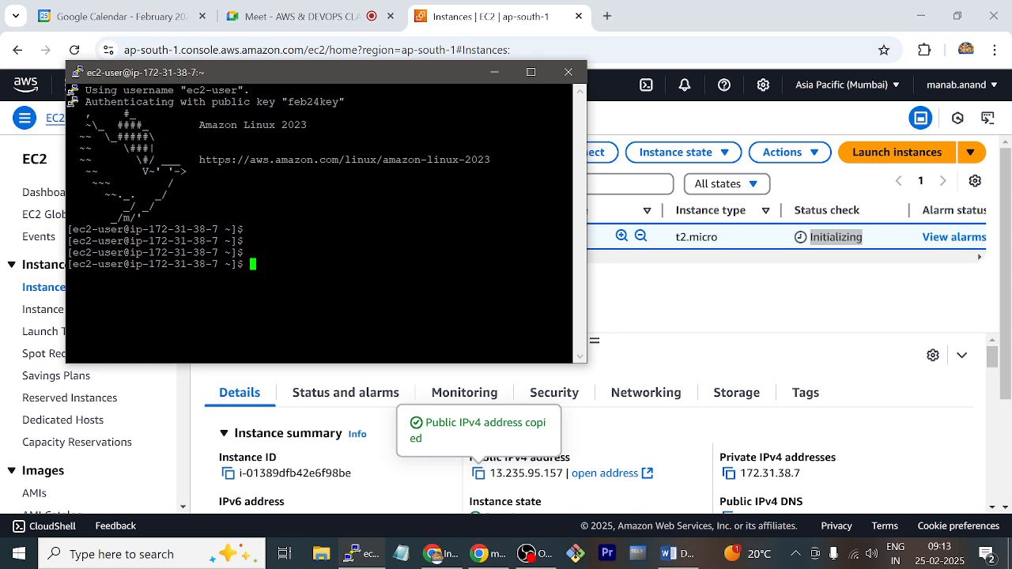
Switch to the root user in the terminal with sudo su -
text(sudo su -)
key(Return)
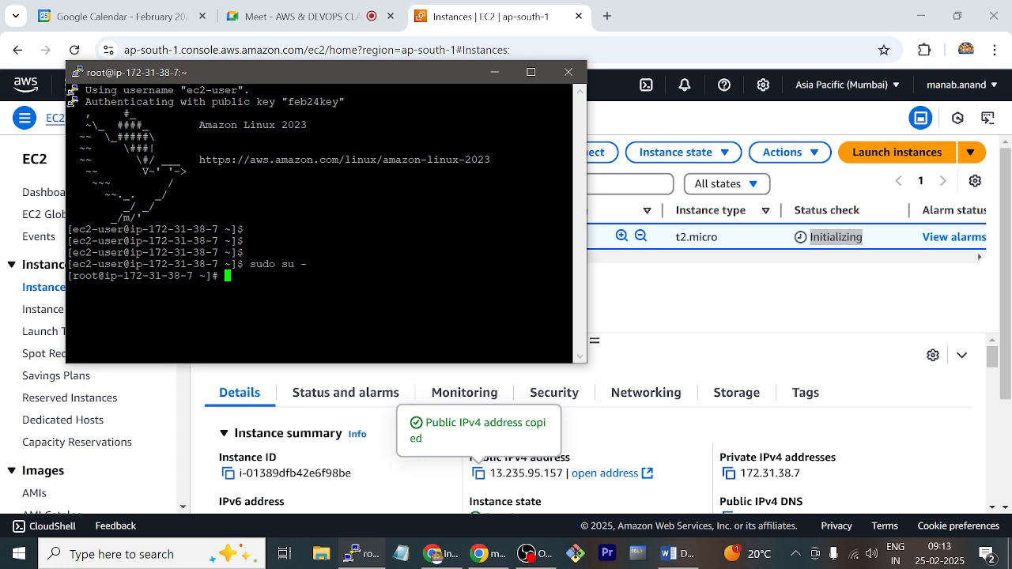
List the disks with fdisk -l and the file systems with df -Th before closing the PuTTY session
text(fdisk -l)
key(Return)
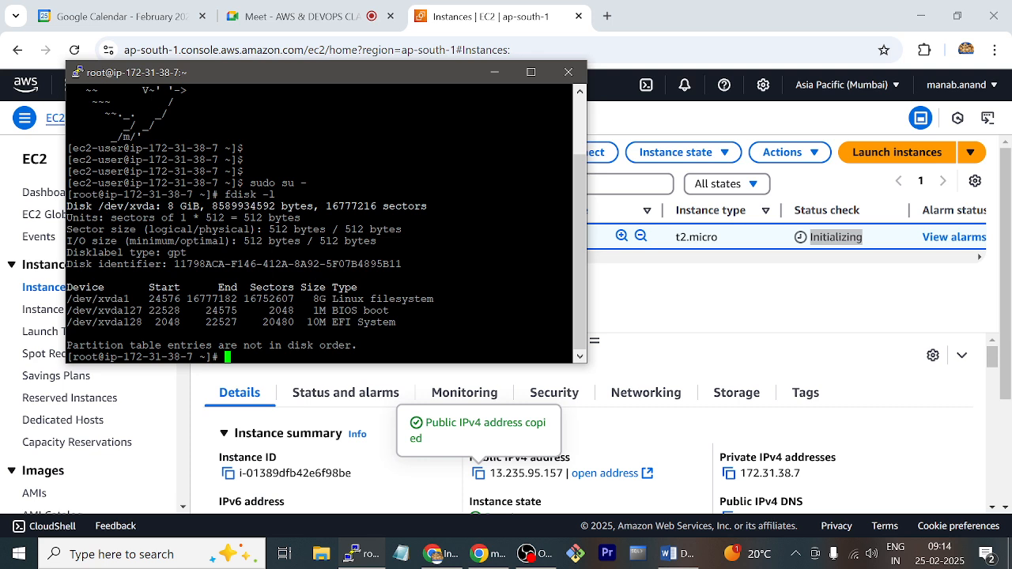
text(df -Th)
key(Return)
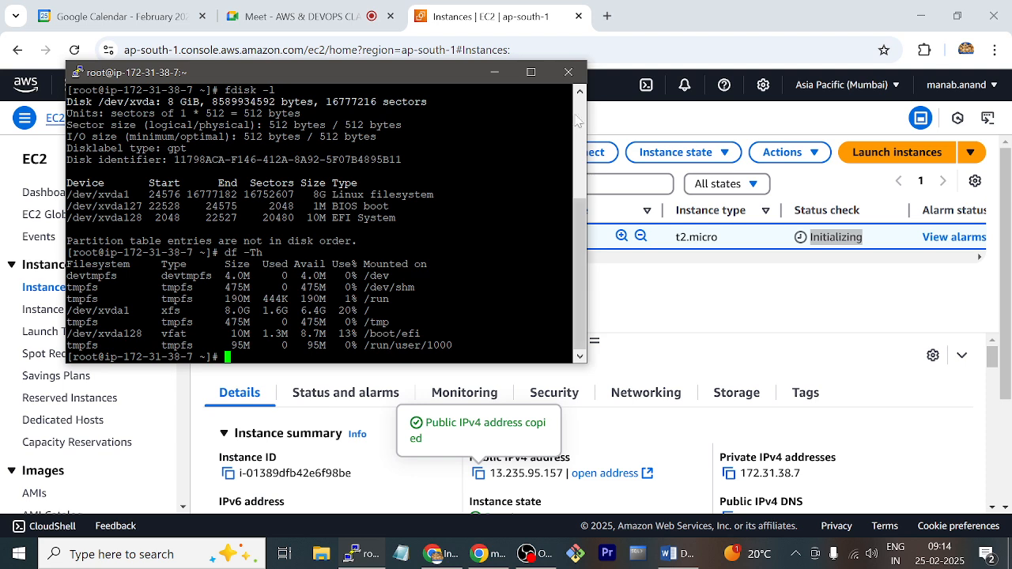
click(574, 77)
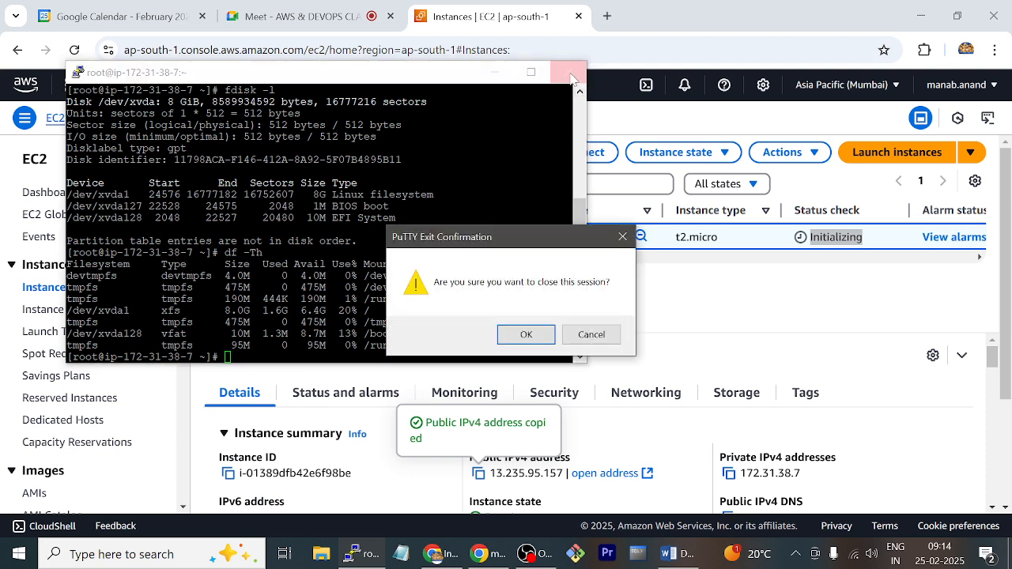
click(527, 335)
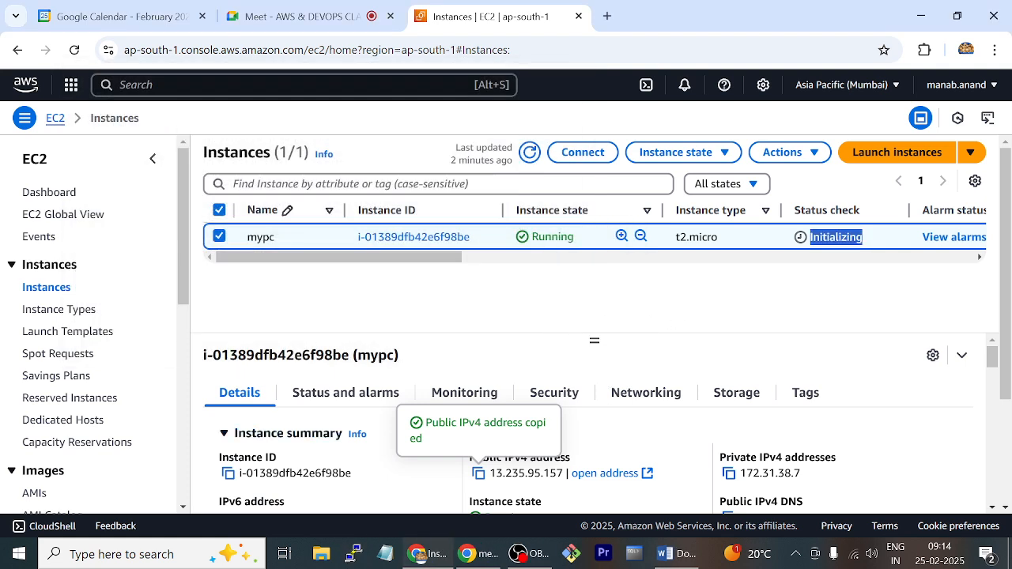
Switch to a new Notepad document and record the copied public address as "eip: 13.235.95.157"
click(385, 553)
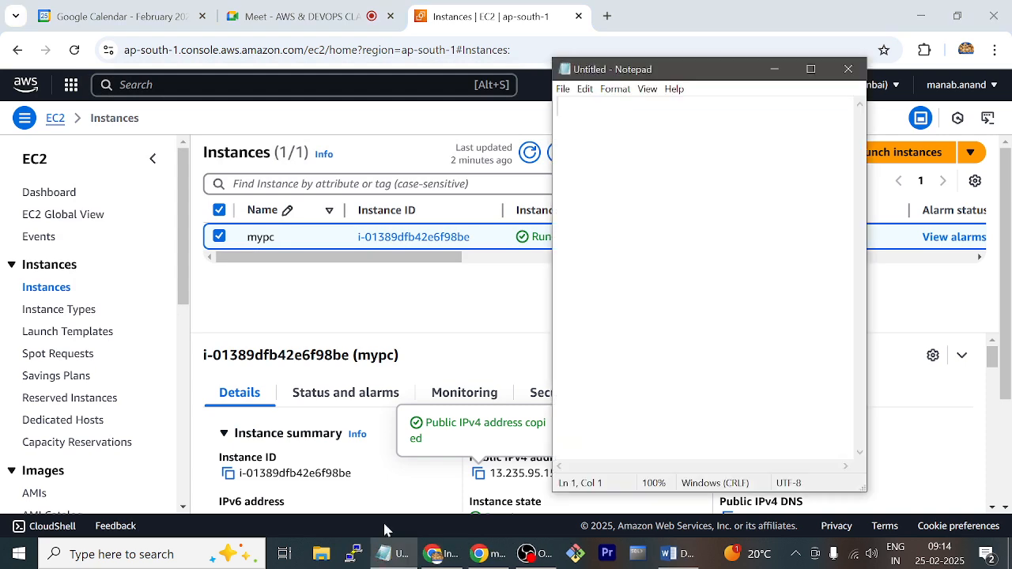
text(eip:)
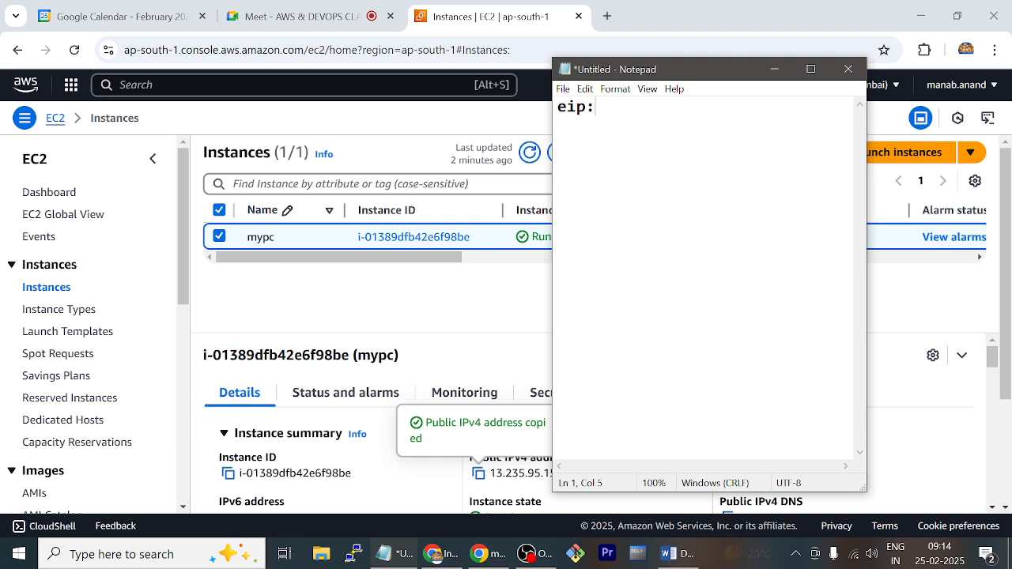
text(13.235.95.157)
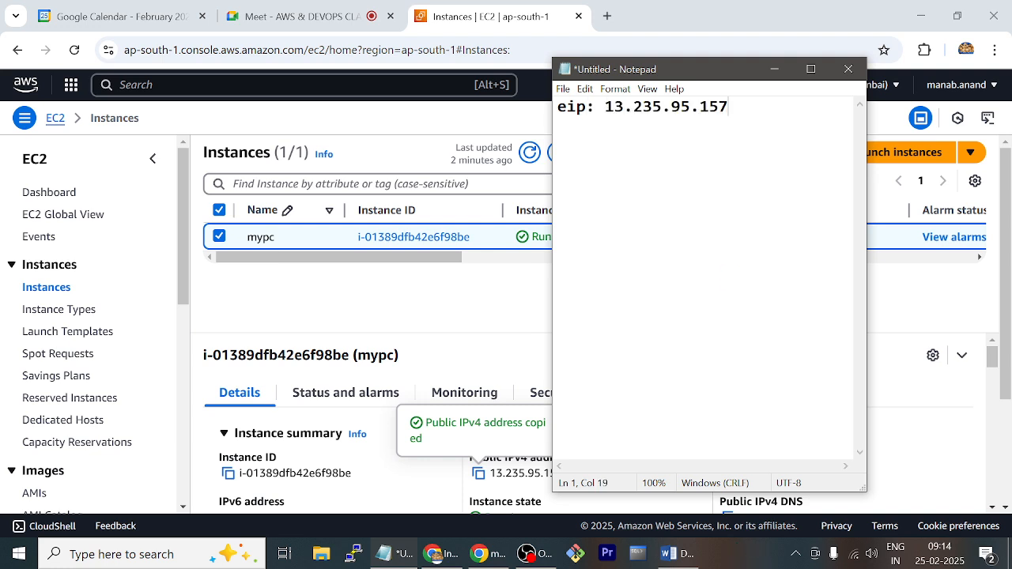
Replace the label in front of the recorded address with "pub ip"
key(Left)
key(Left)
key(Left)
key(Left)
key(Left)
key(Left)
key(Left)
key(Left)
key(Left)
key(Left)
key(Left)
key(Left)
key(Left)
key(Left)
key(Left)
key(BackSpace)
key(BackSpace)
key(BackSpace)
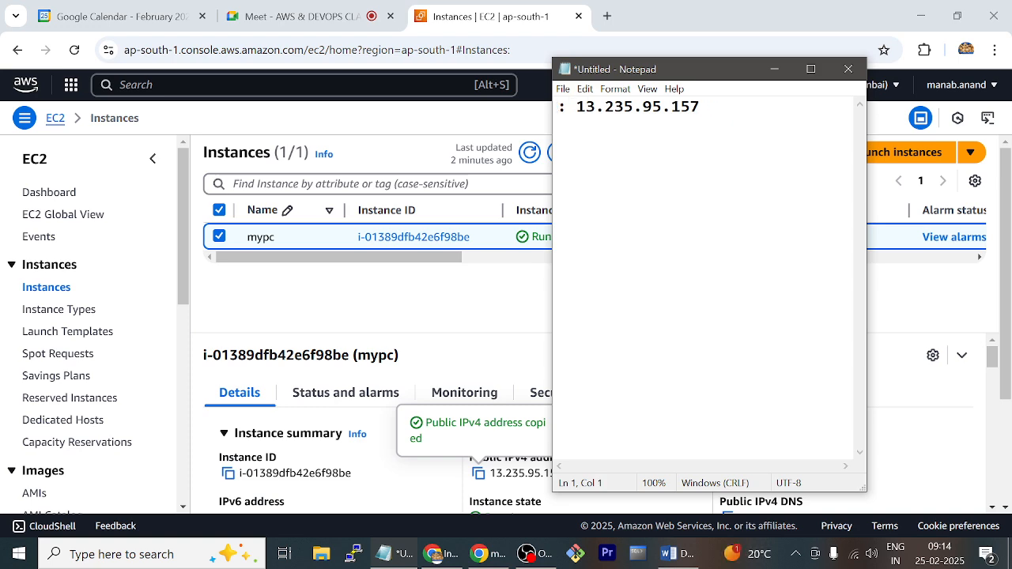
text(pub ip)
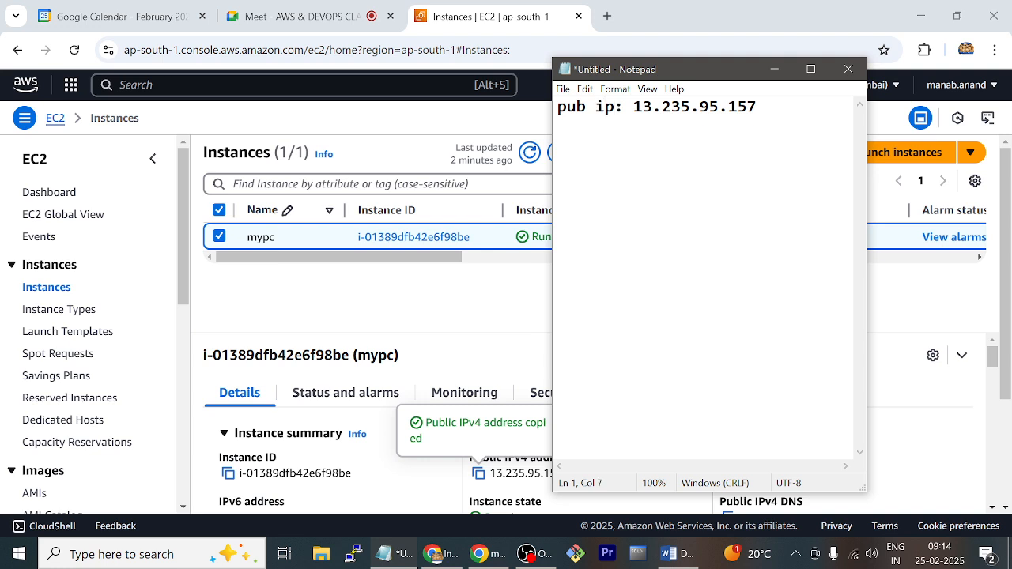
Add a "priv ip:" line below the public address and an "eip:" line a few rows further down
key(End)
key(Return)
key(Return)
text(priv ip:)
key(Return)
key(Return)
key(Return)
text(eip:)
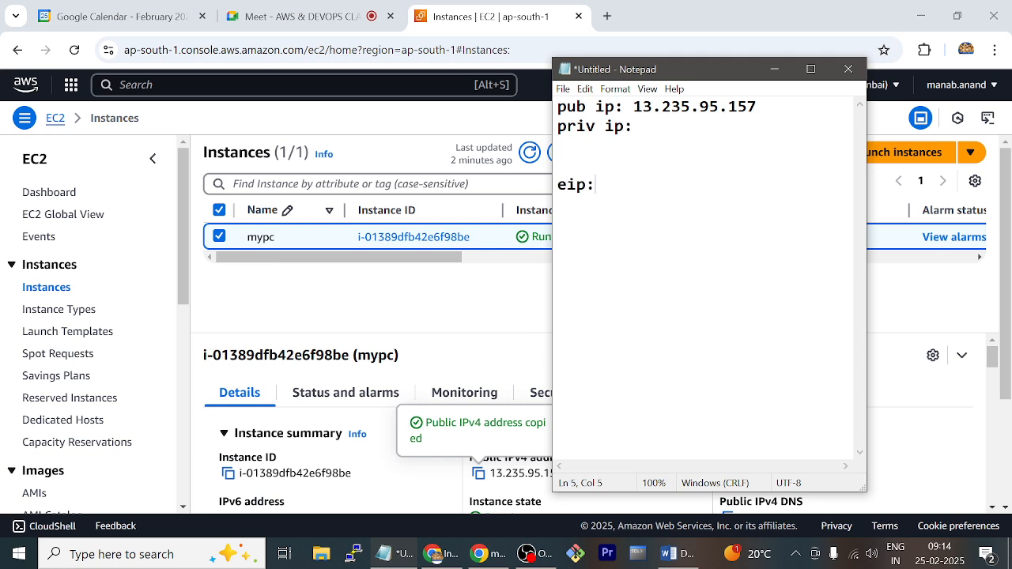
key(Return)
key(Return)
Move the Notepad window clear of the instance's private IPv4 address in the EC2 details
click(712, 50)
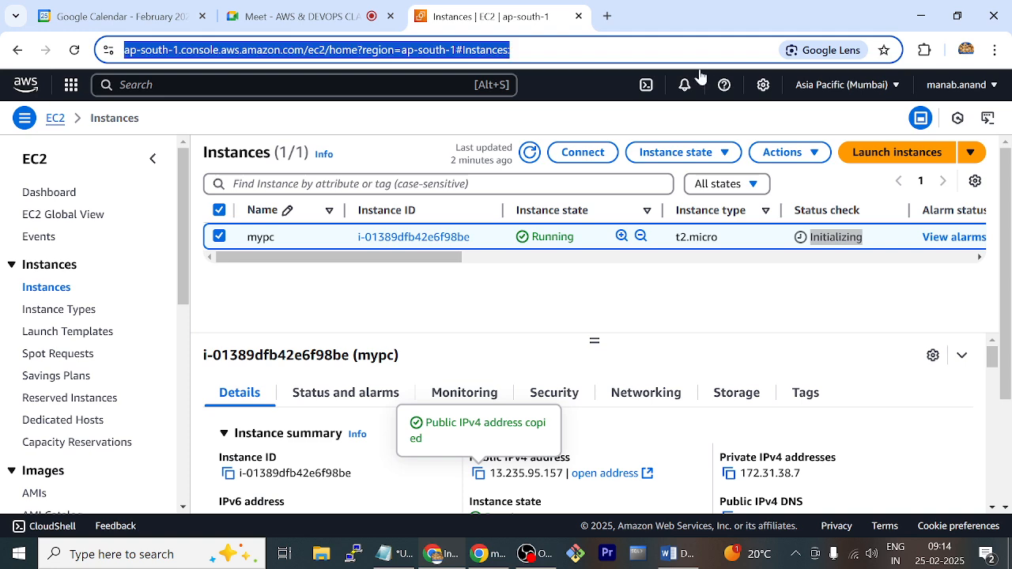
key(alt+Tab)
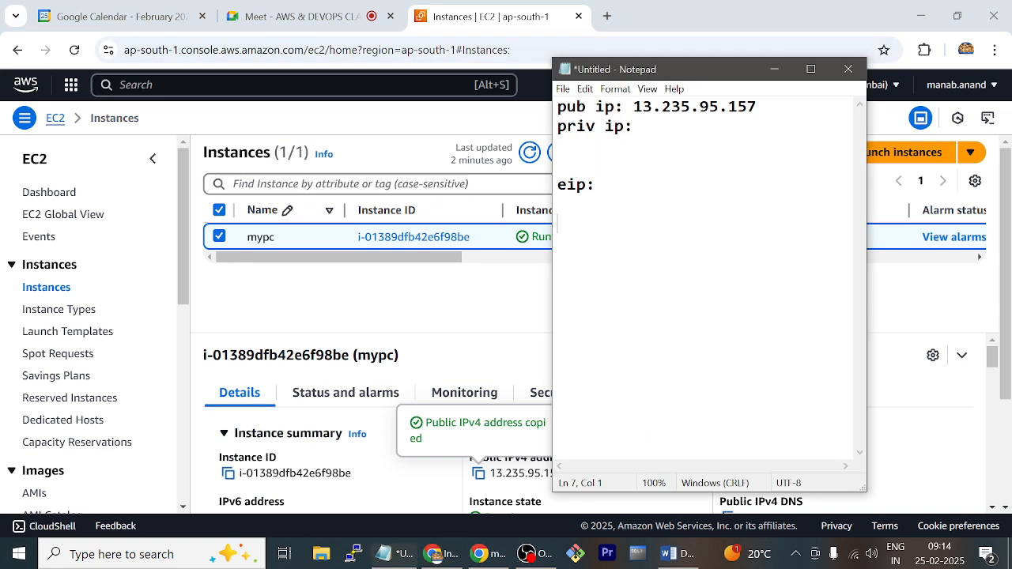
key(alt+Tab)
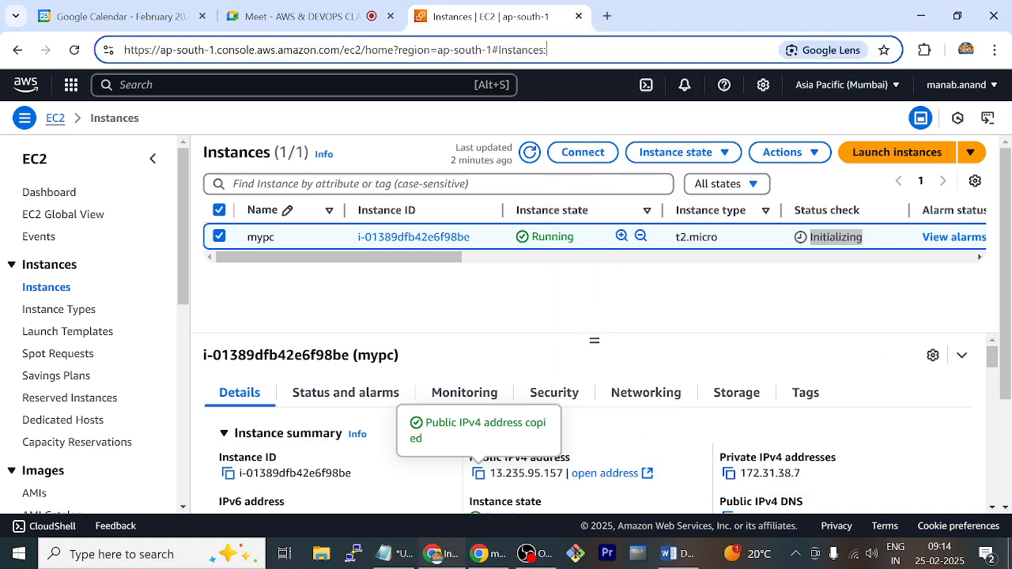
key(alt+Tab)
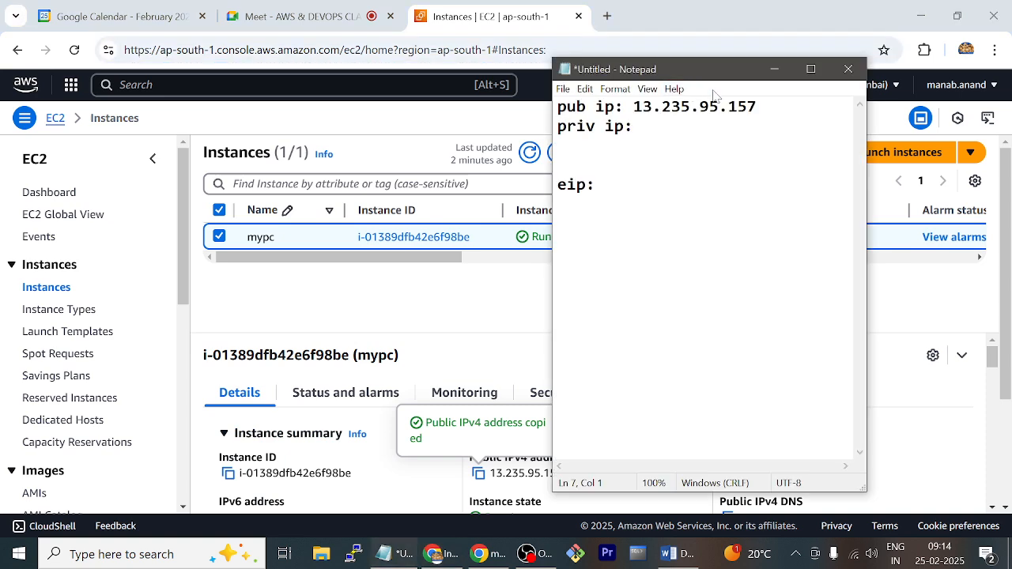
drag(716, 59, 385, 102)
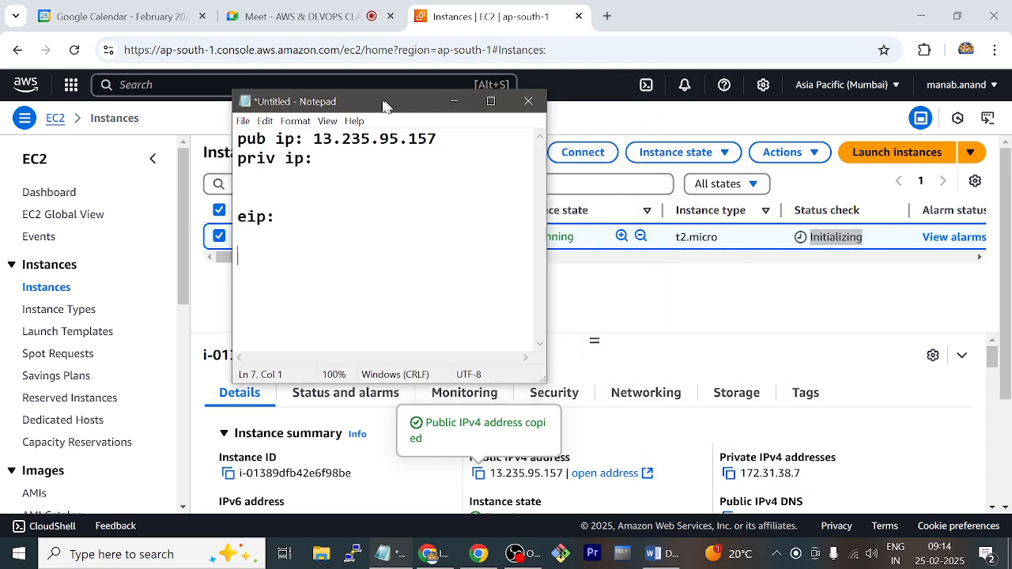
Copy the instance's private IPv4 address and record 172.31.38.7 after "priv ip:" in Notepad
click(729, 473)
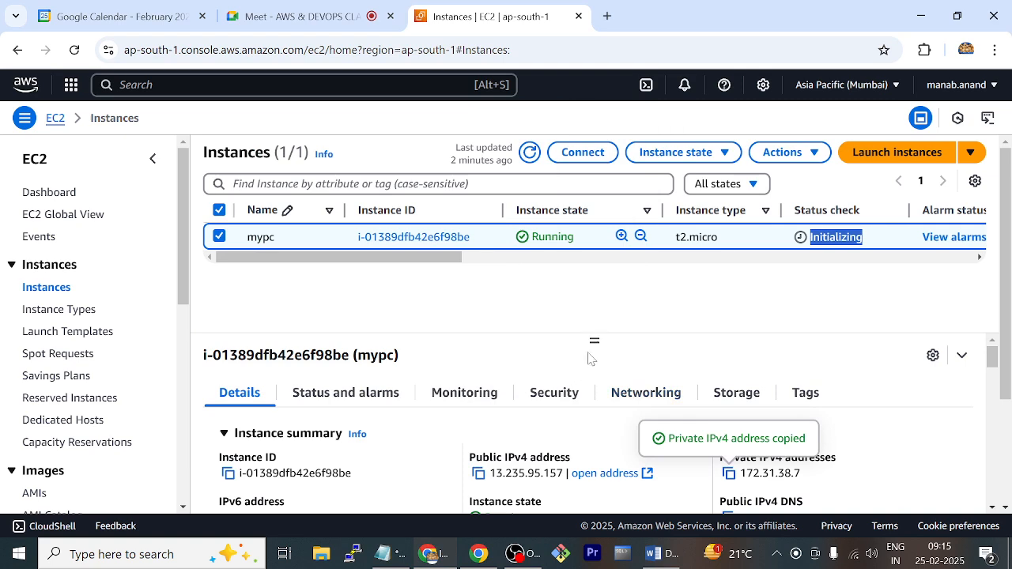
key(alt+Tab)
click(313, 159)
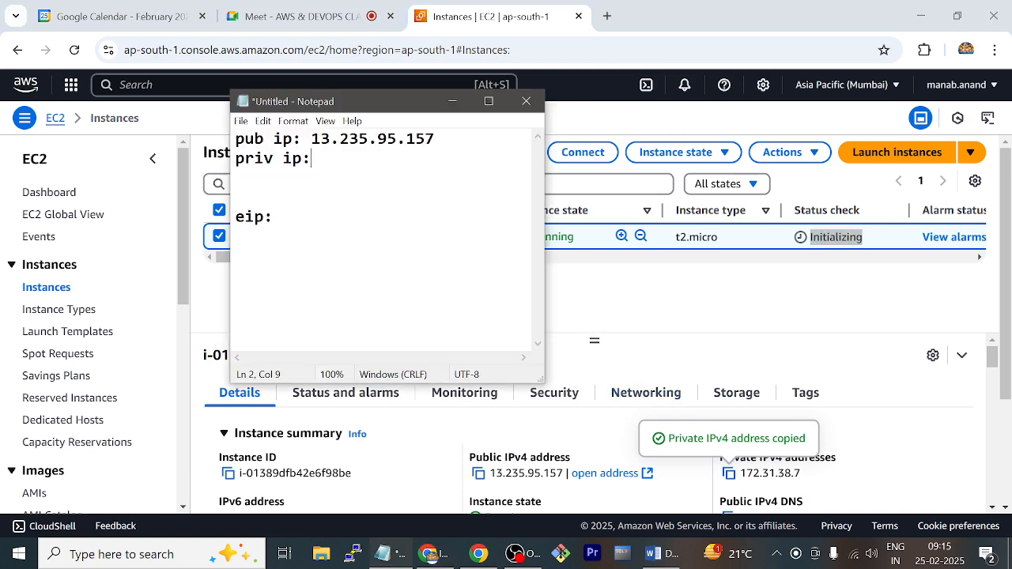
key(ctrl+v)
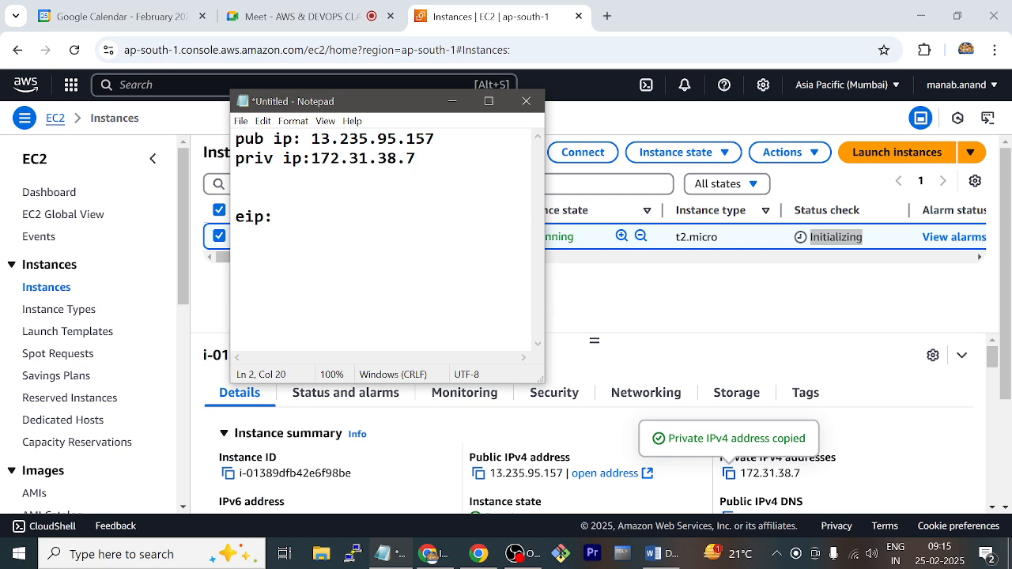
click(237, 236)
Return to the EC2 console and stop the mypc instance
click(667, 283)
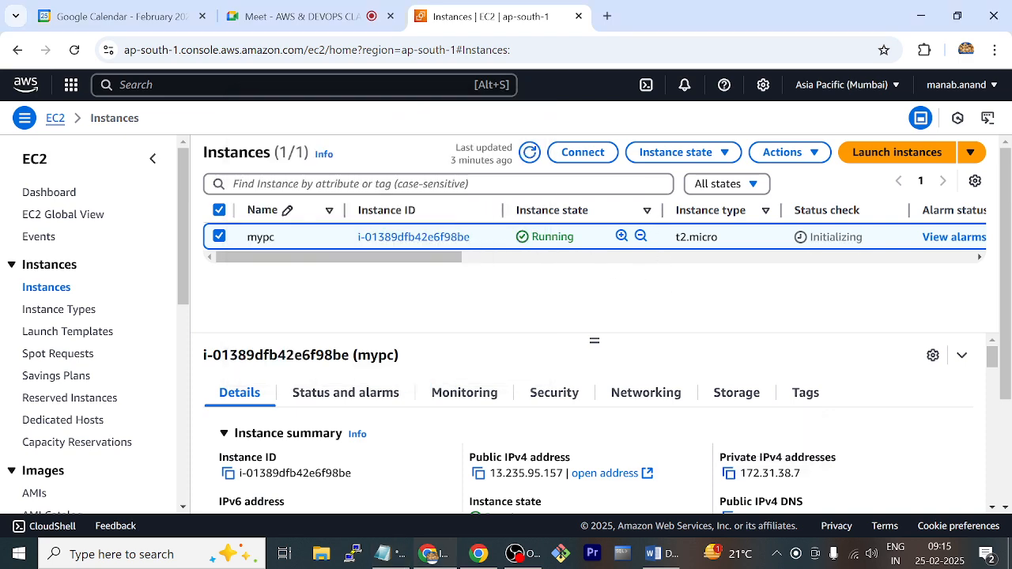
click(722, 156)
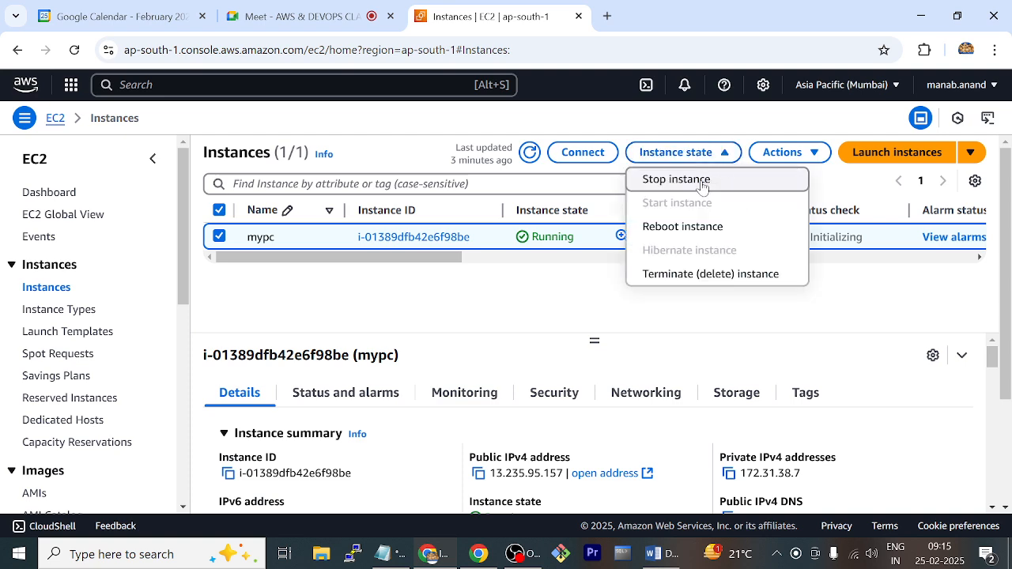
click(703, 182)
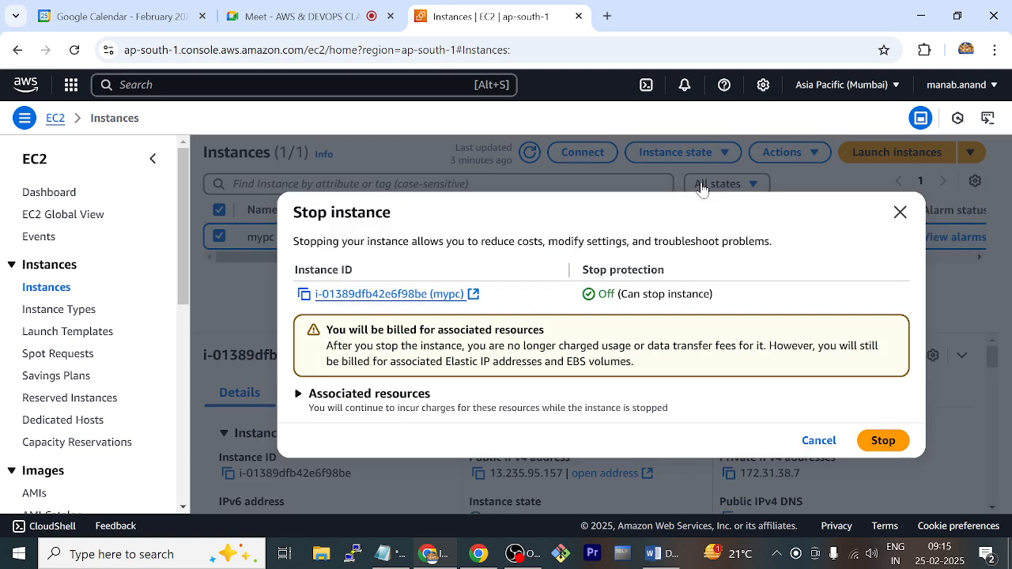
click(881, 440)
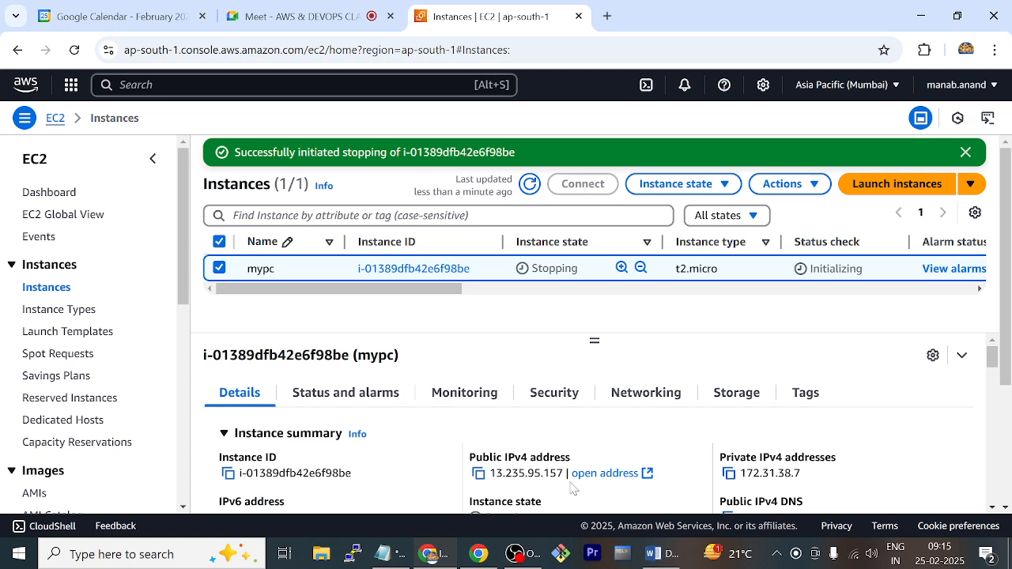
mouse_move(445, 557)
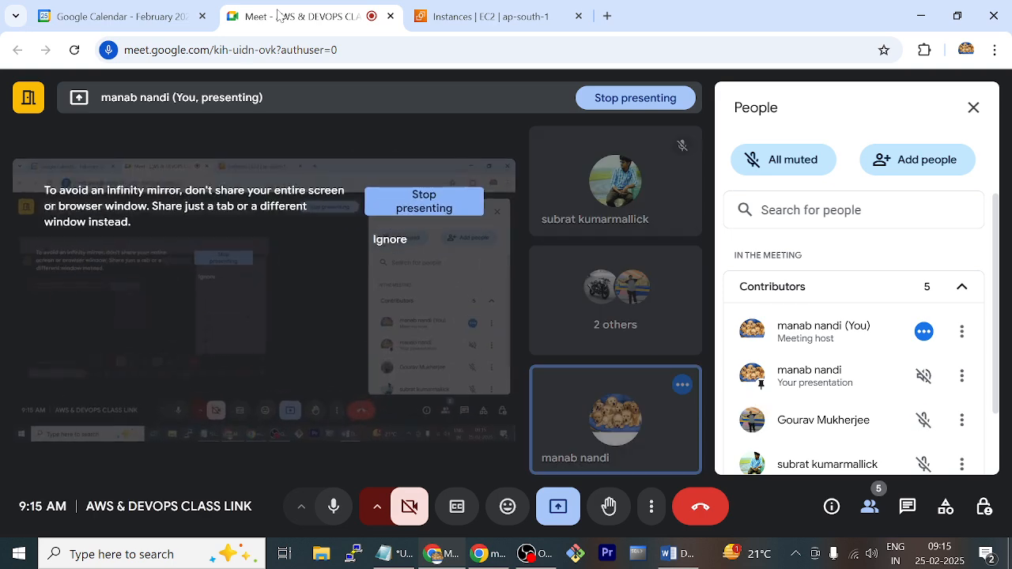
click(528, 22)
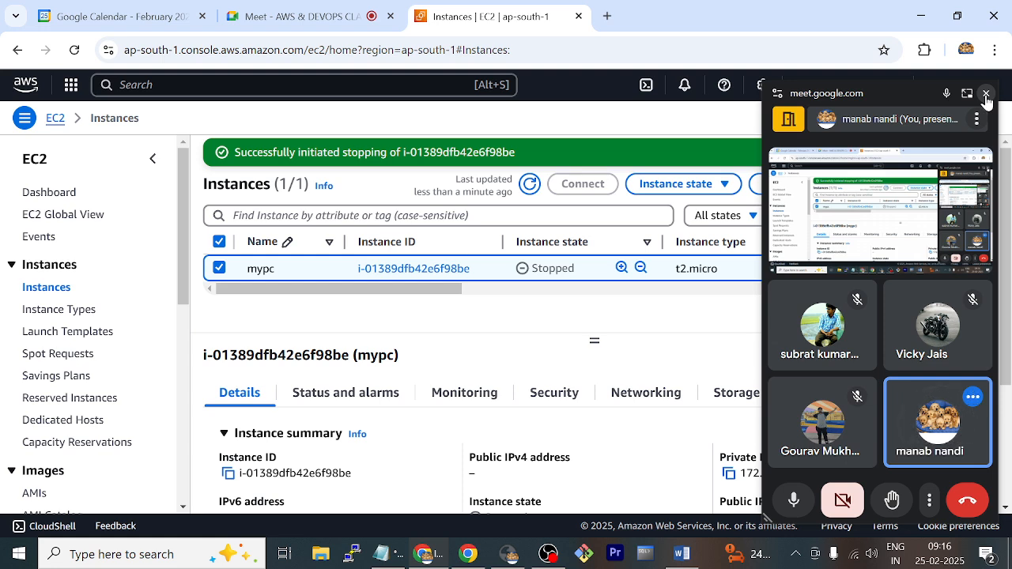
mouse_move(932, 326)
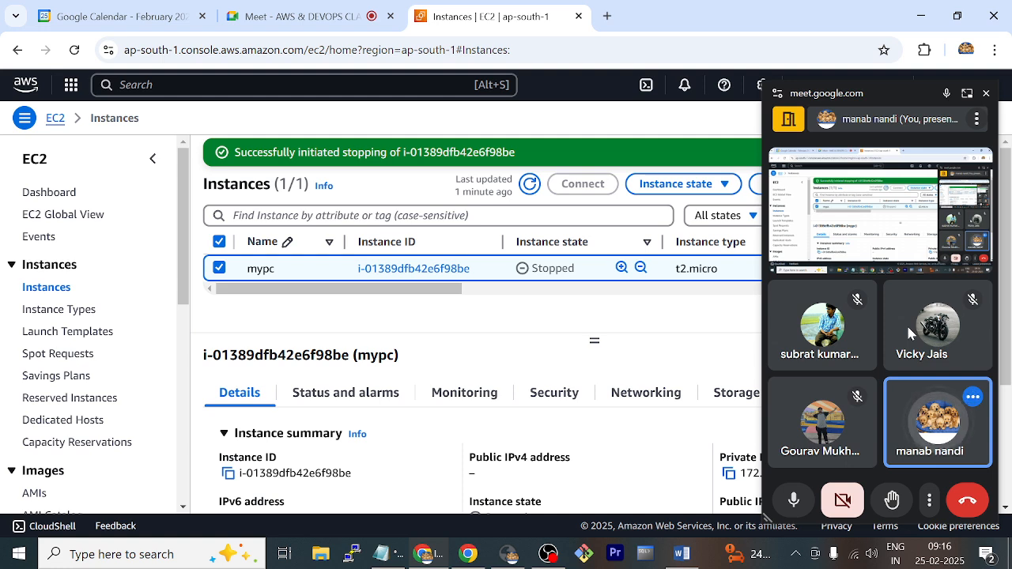
Remove the last listed participant from the Google Meet call, and return to the EC2 instances page with the floating meeting window closed
click(331, 21)
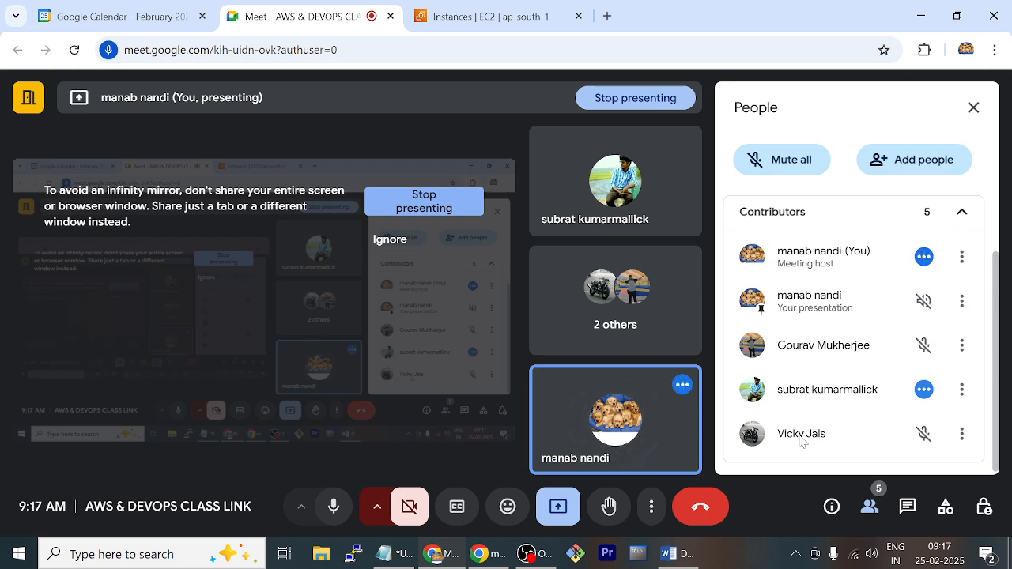
click(962, 434)
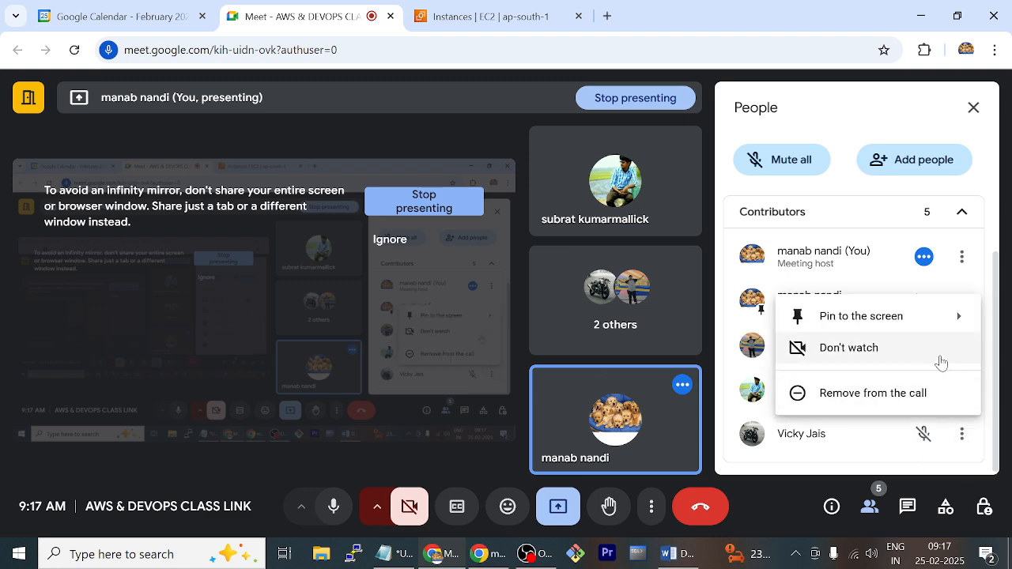
click(938, 395)
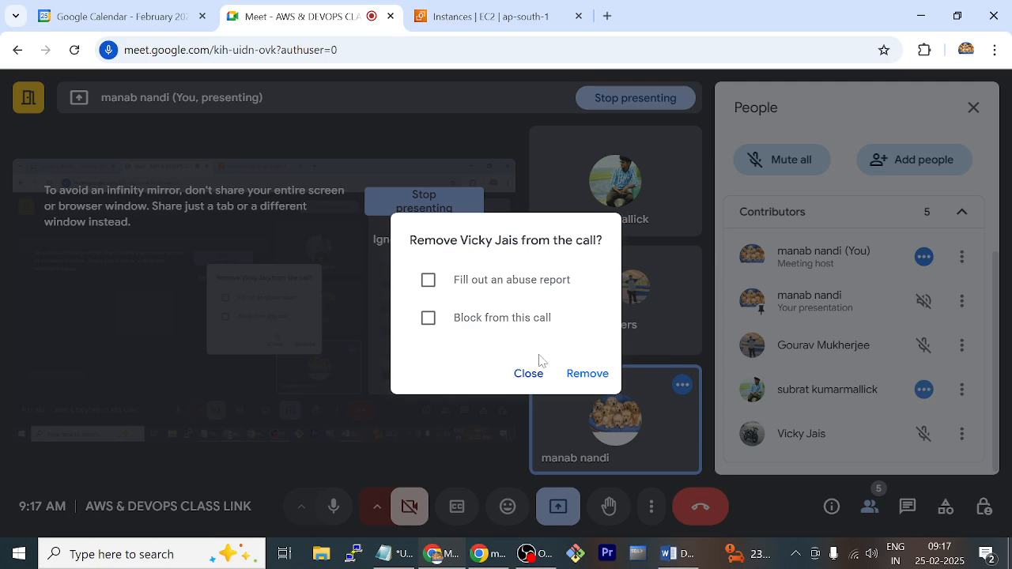
click(587, 373)
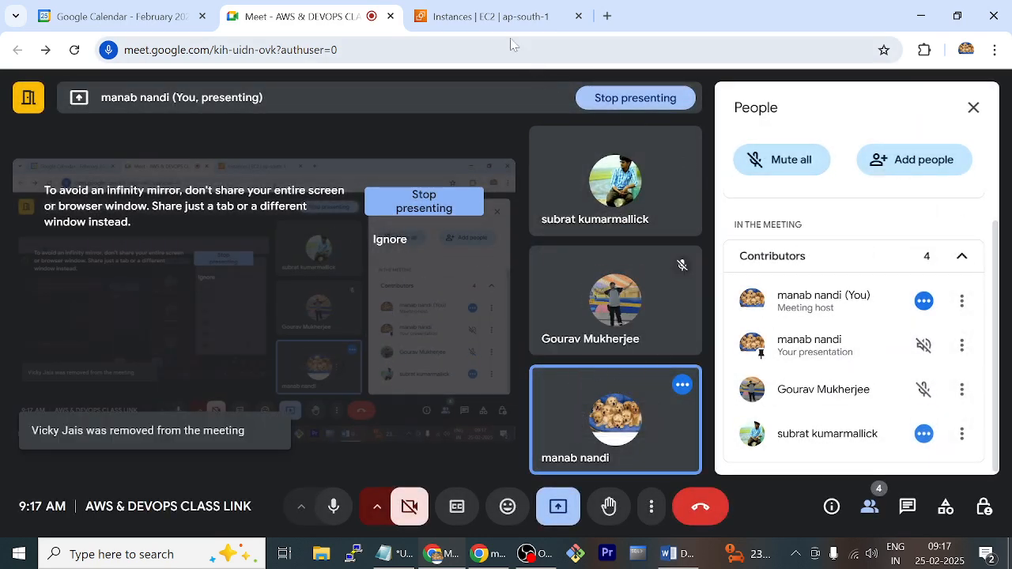
click(493, 16)
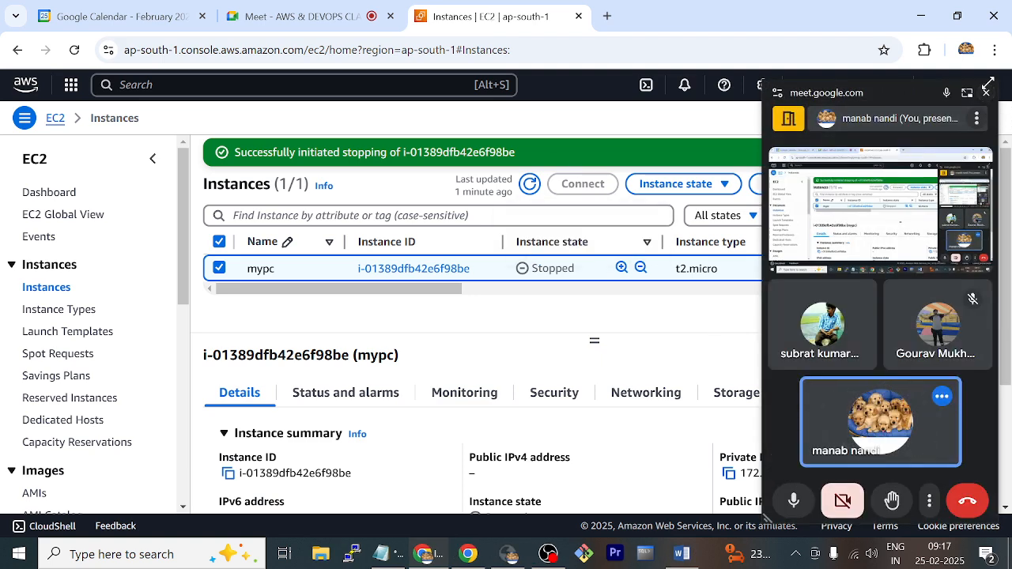
click(986, 95)
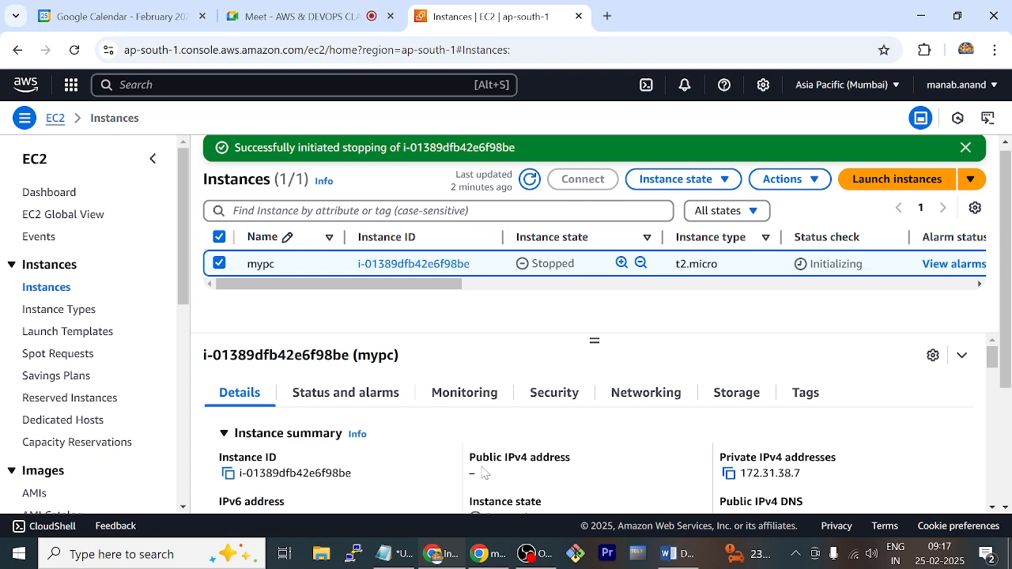
Allocate a new Elastic IP address from Amazon's pool of IPv4 addresses in the ap-south-1 network border group
scroll(103, 385, down, 2)
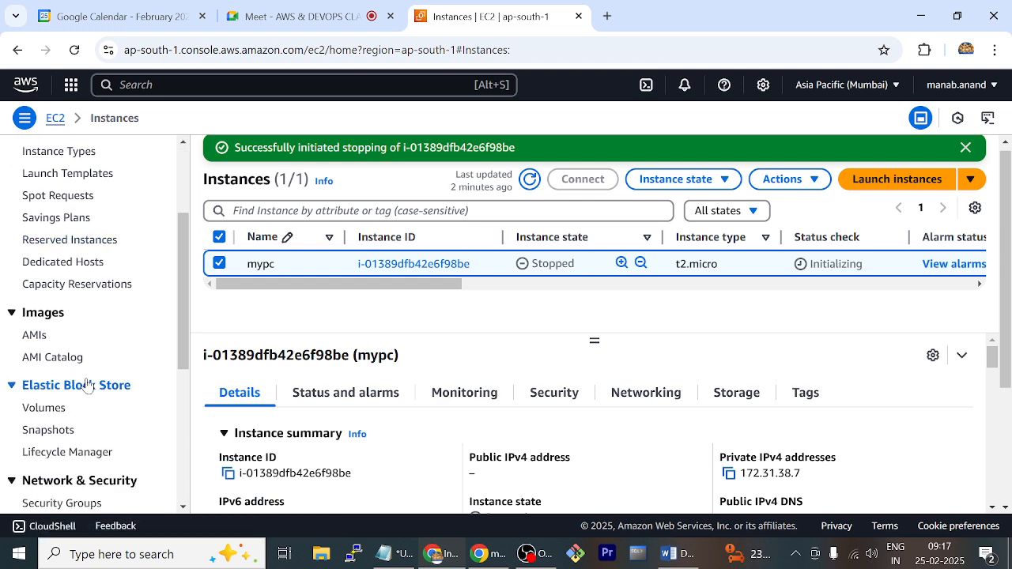
scroll(87, 385, down, 2)
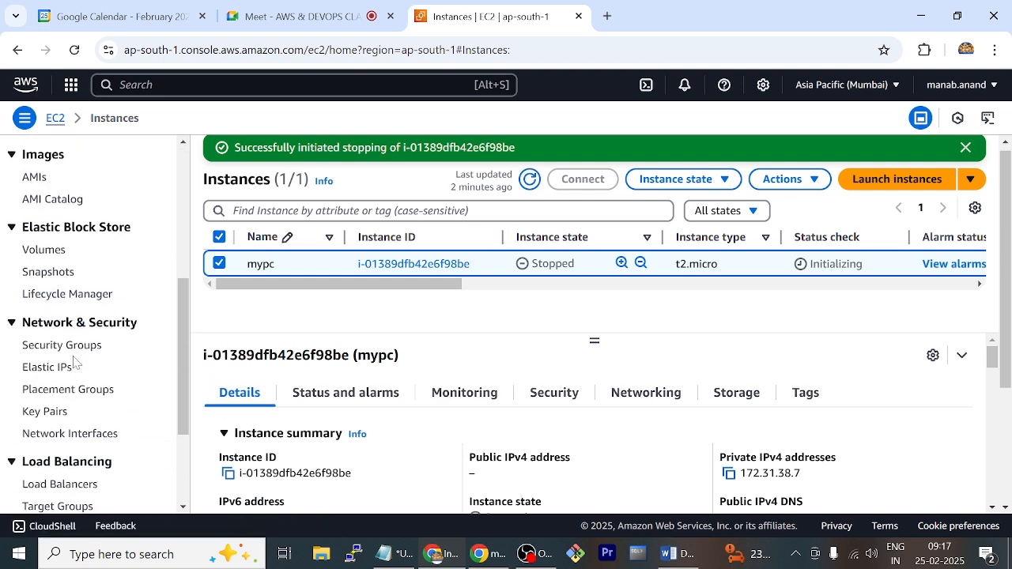
click(57, 375)
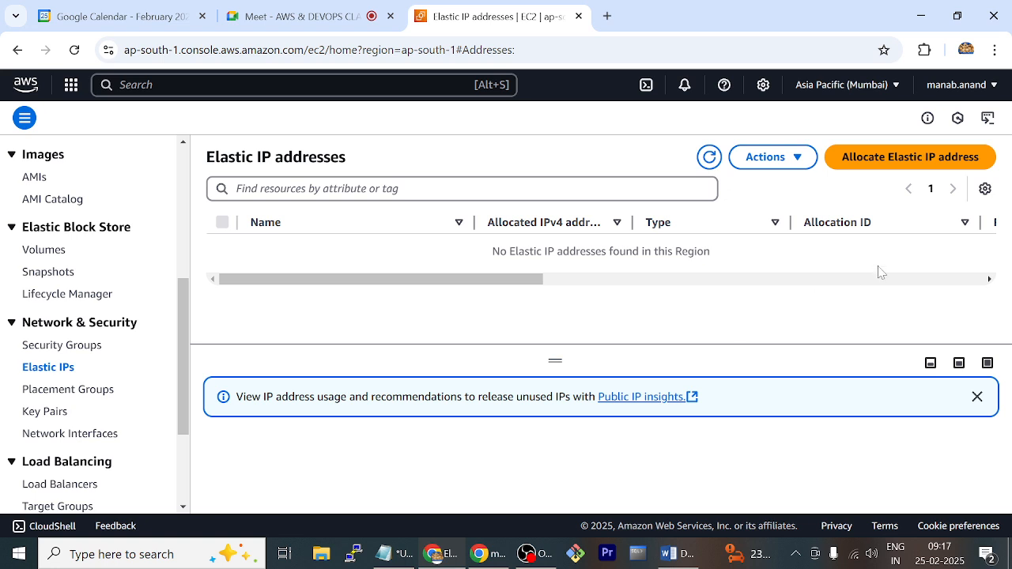
click(910, 166)
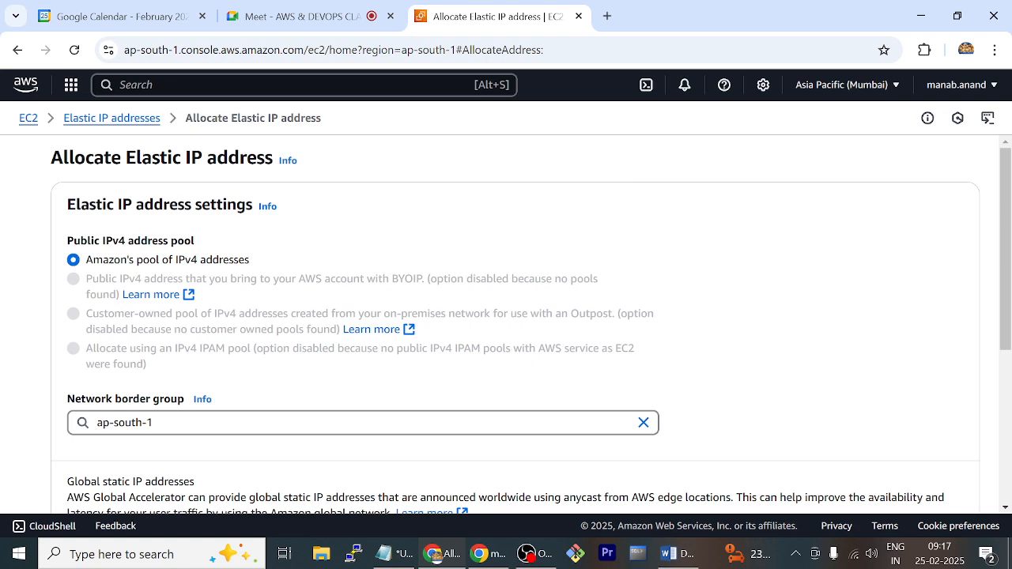
scroll(289, 453, down, 4)
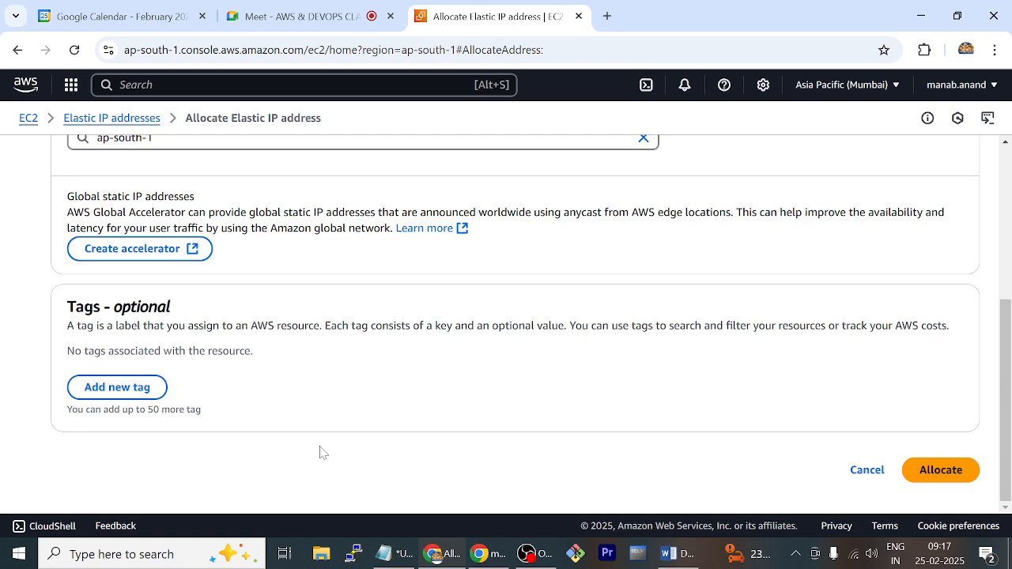
click(939, 473)
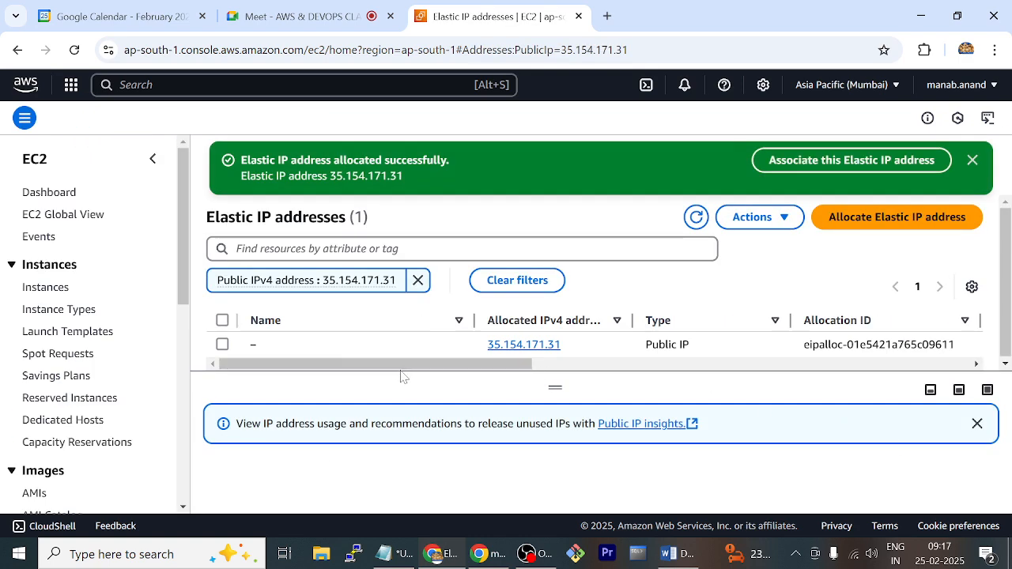
Copy the newly allocated Elastic IP address and record 35.154.171.31 after "eip:" in Notepad
click(265, 345)
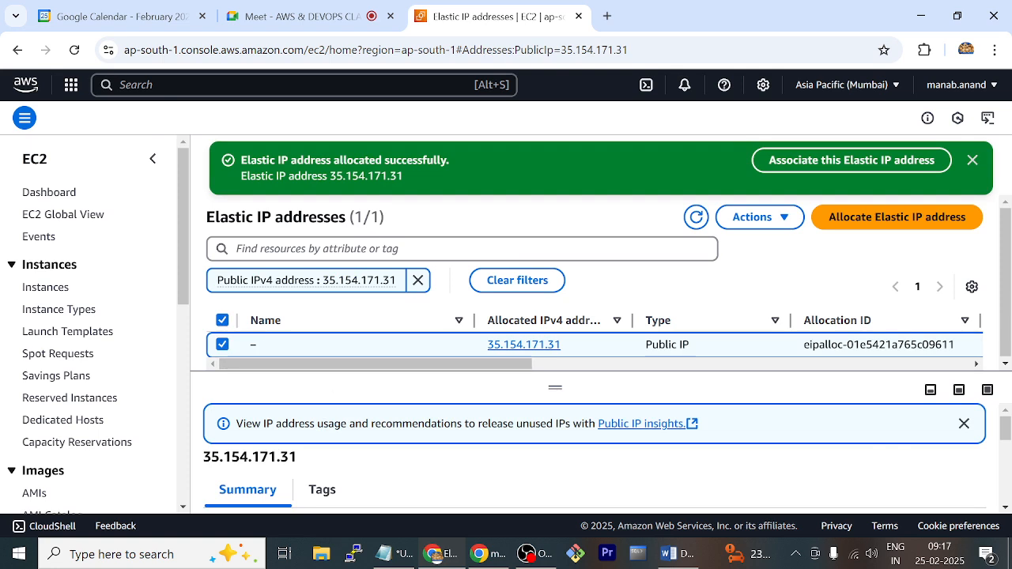
scroll(333, 411, down, 1)
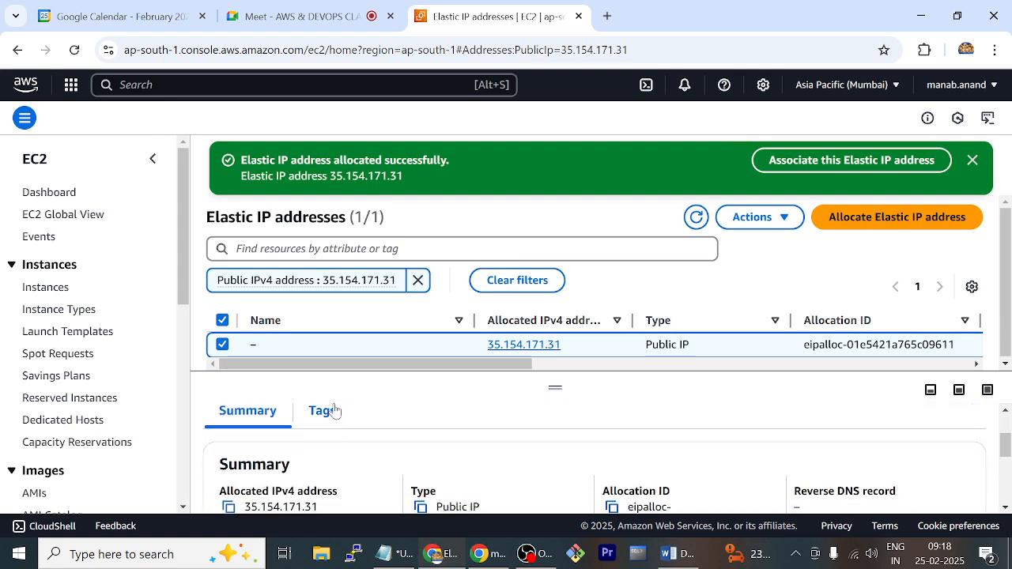
scroll(334, 409, down, 1)
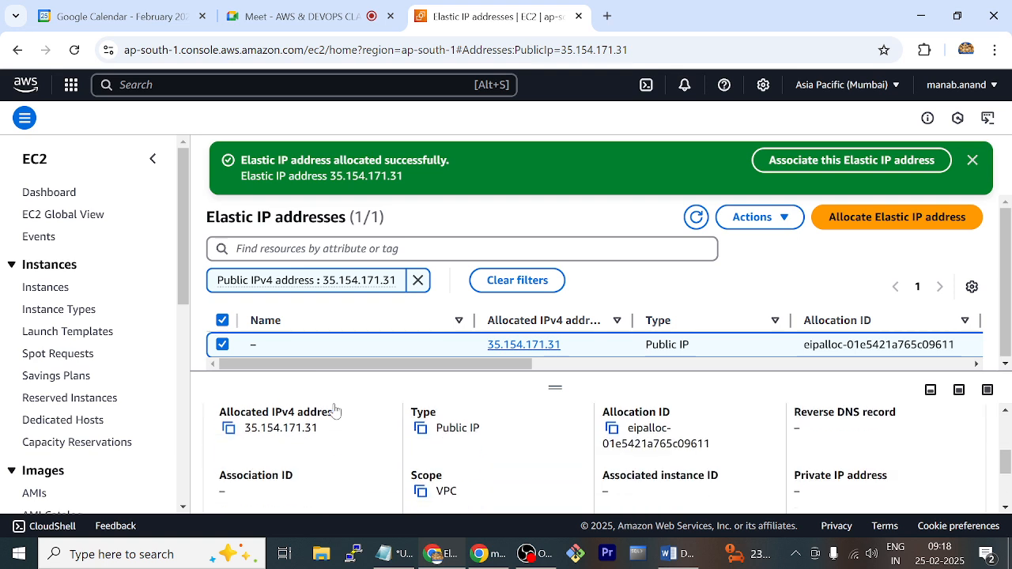
click(229, 428)
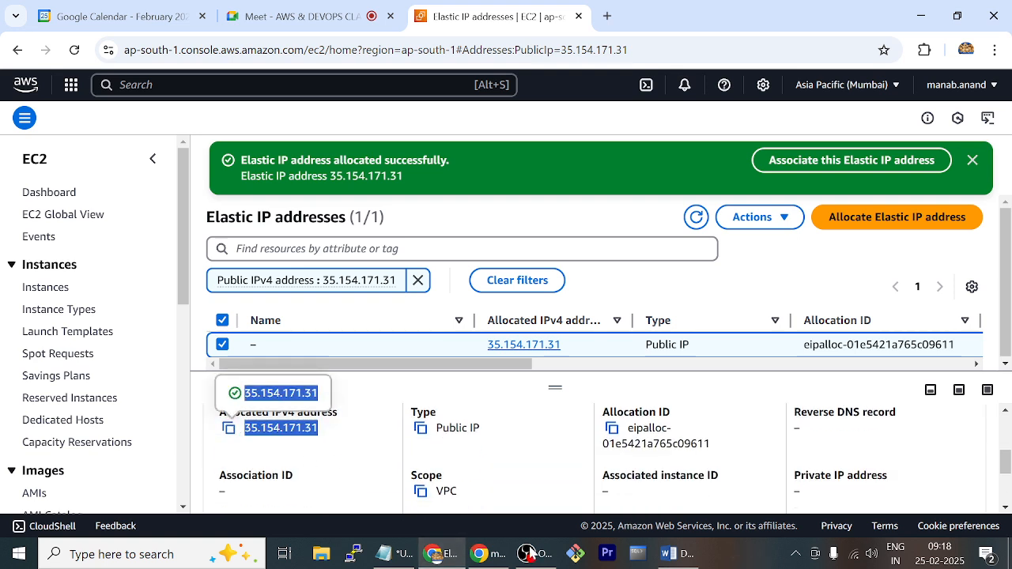
click(399, 554)
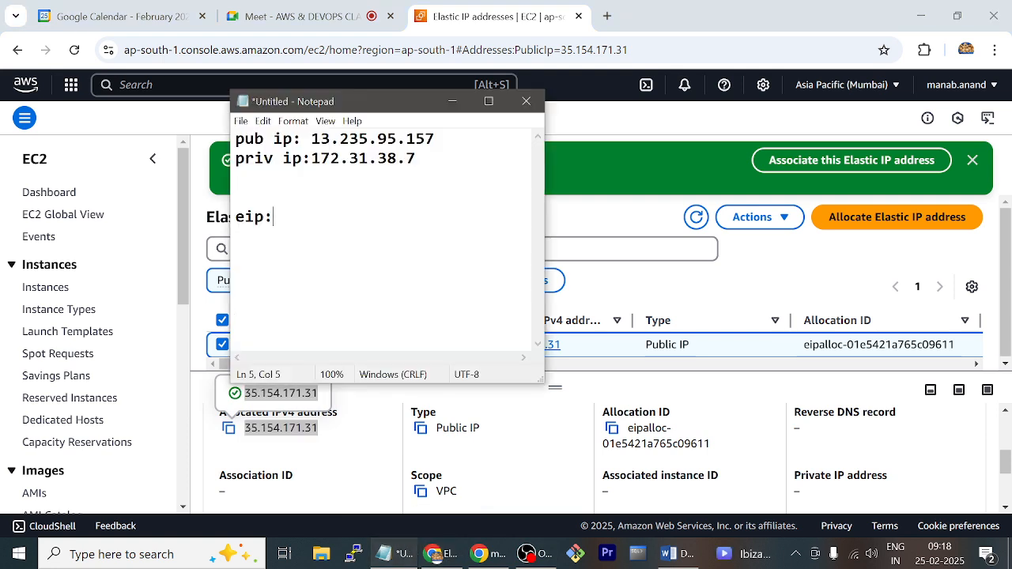
key(ctrl+v)
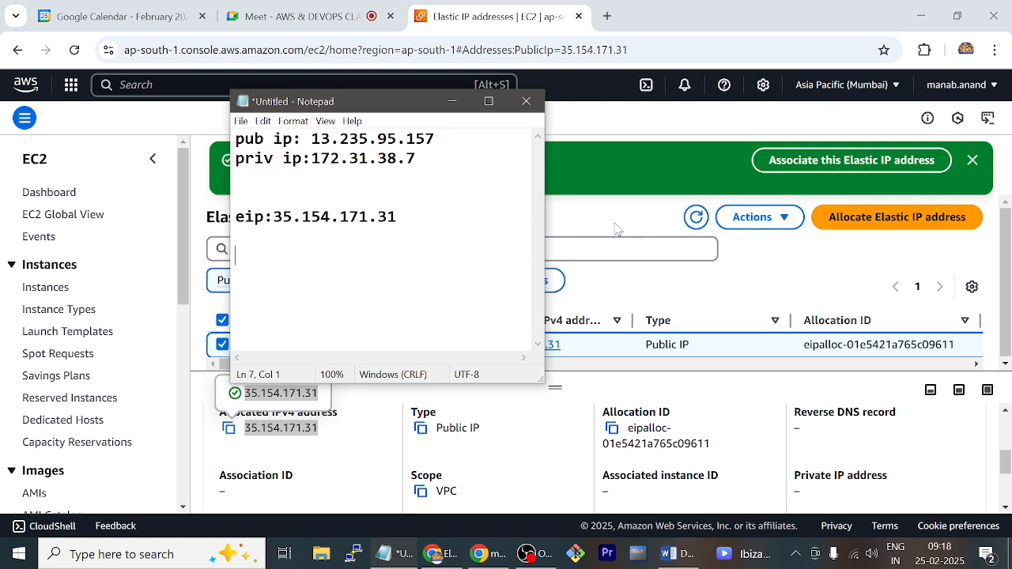
Associate the Elastic IP address 35.154.171.31 with the mypc instance and allow the address to be reassociated
click(649, 130)
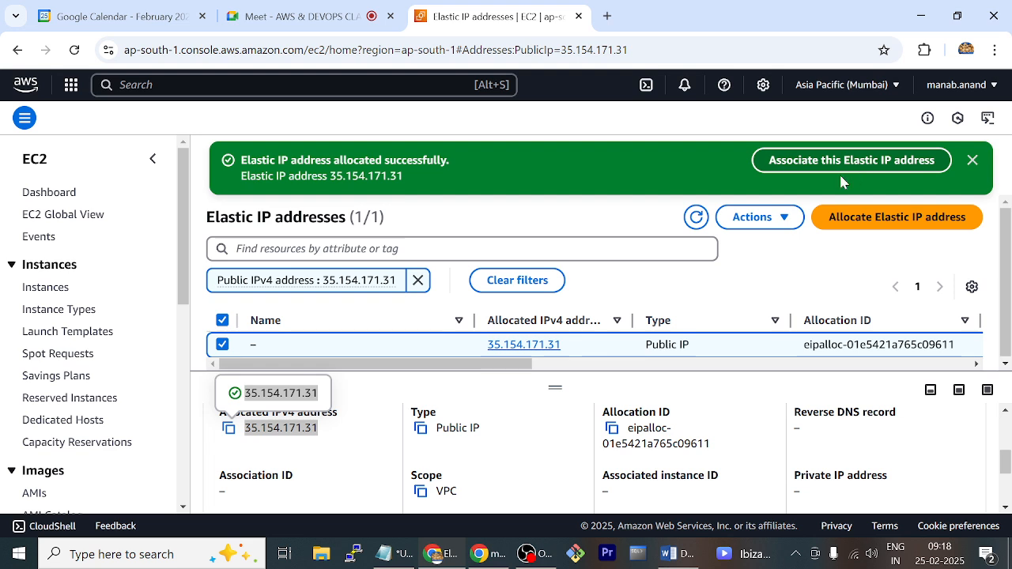
click(788, 218)
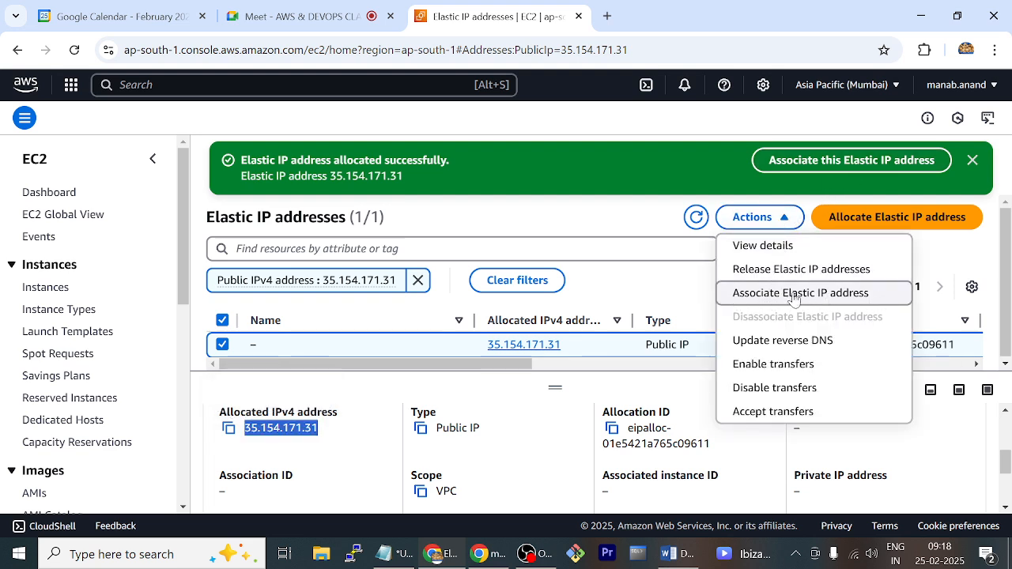
click(848, 166)
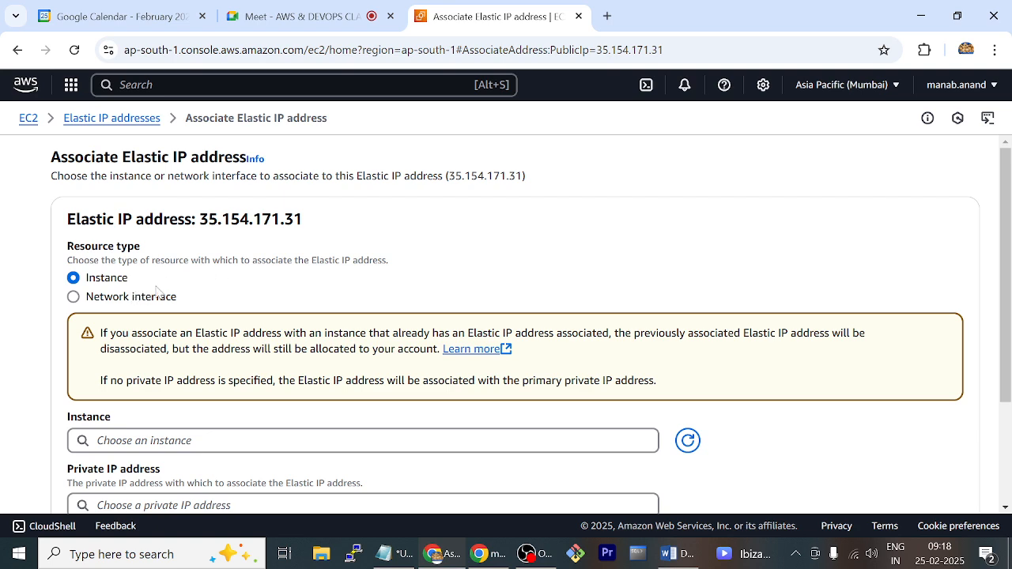
scroll(276, 290, down, 3)
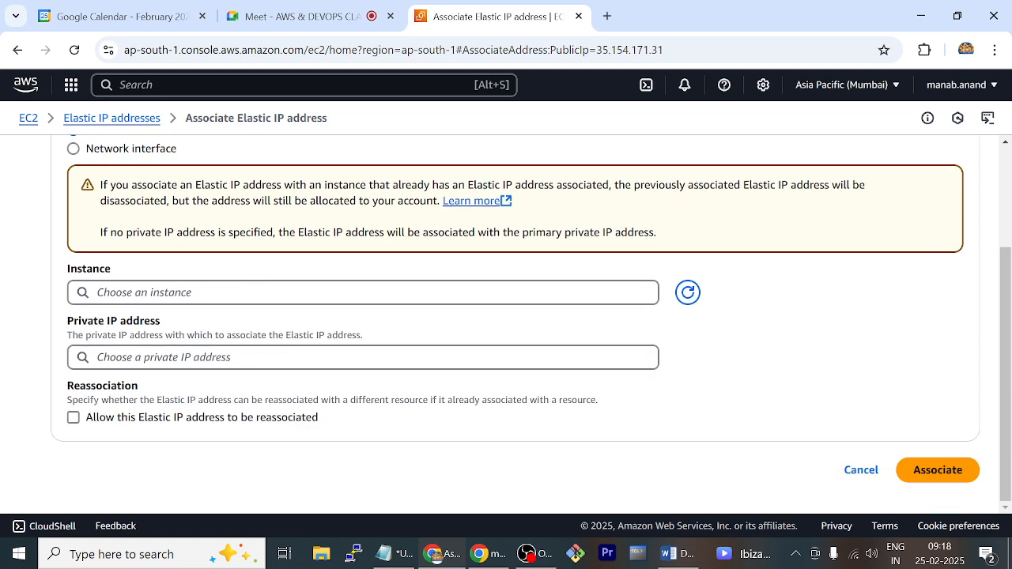
click(276, 292)
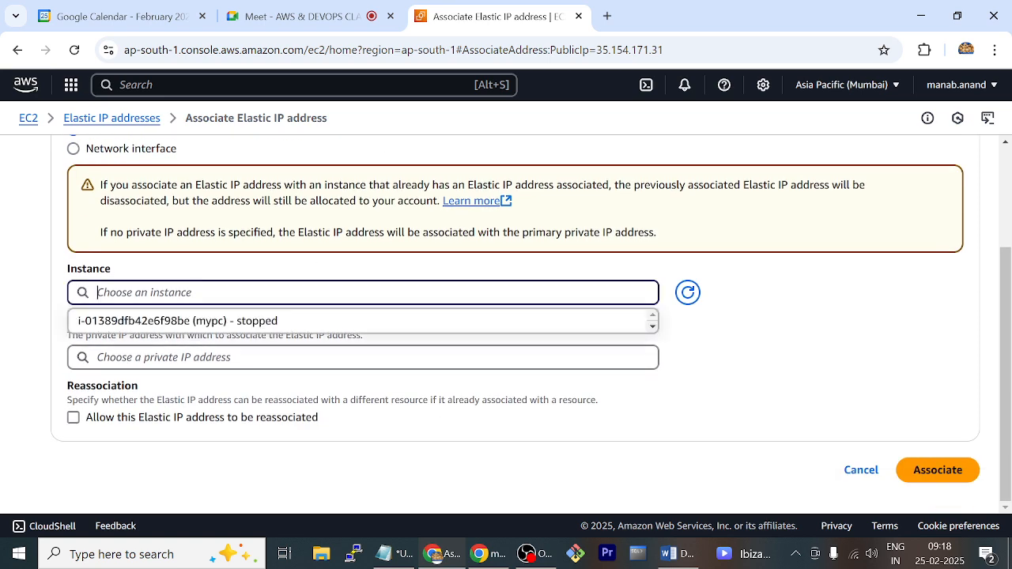
click(285, 325)
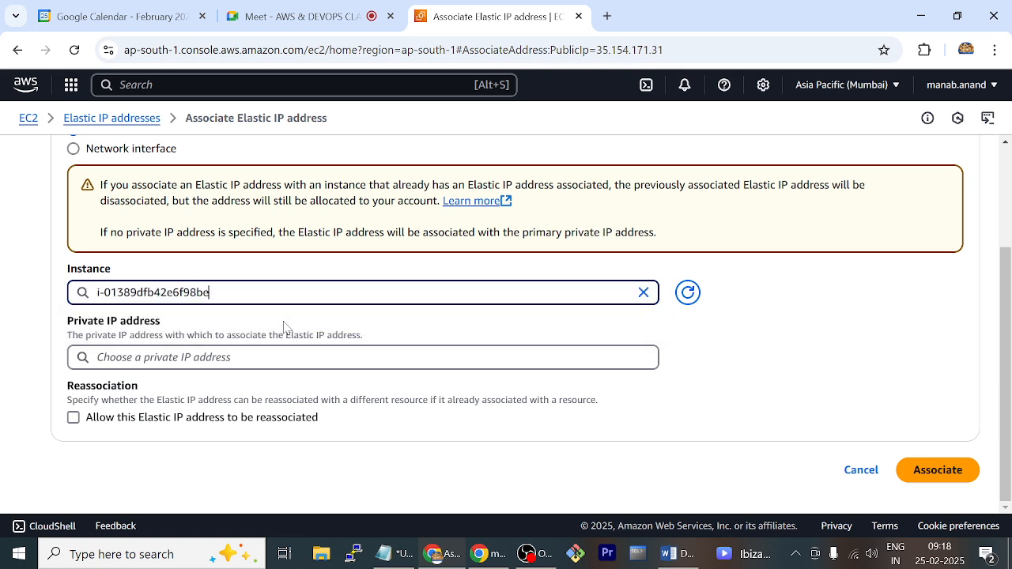
click(73, 418)
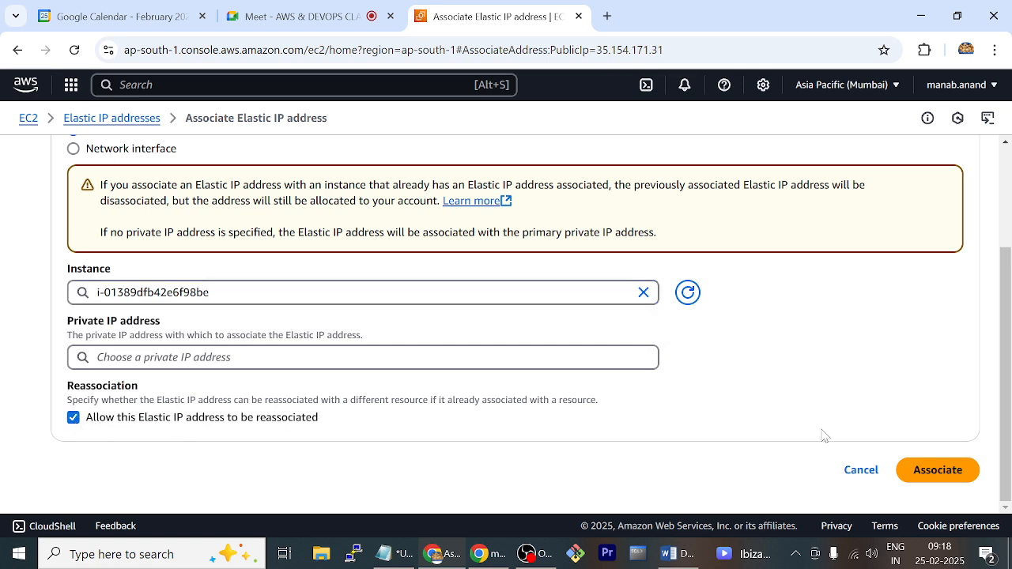
click(911, 471)
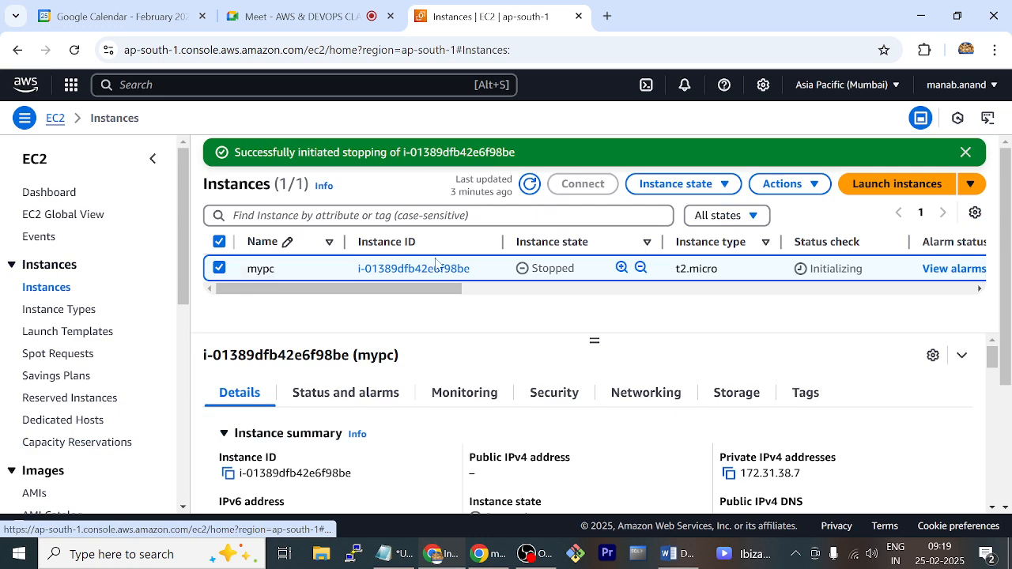
Start the mypc instance and compare its public IPv4 address with the Elastic IP recorded in Notepad
click(725, 190)
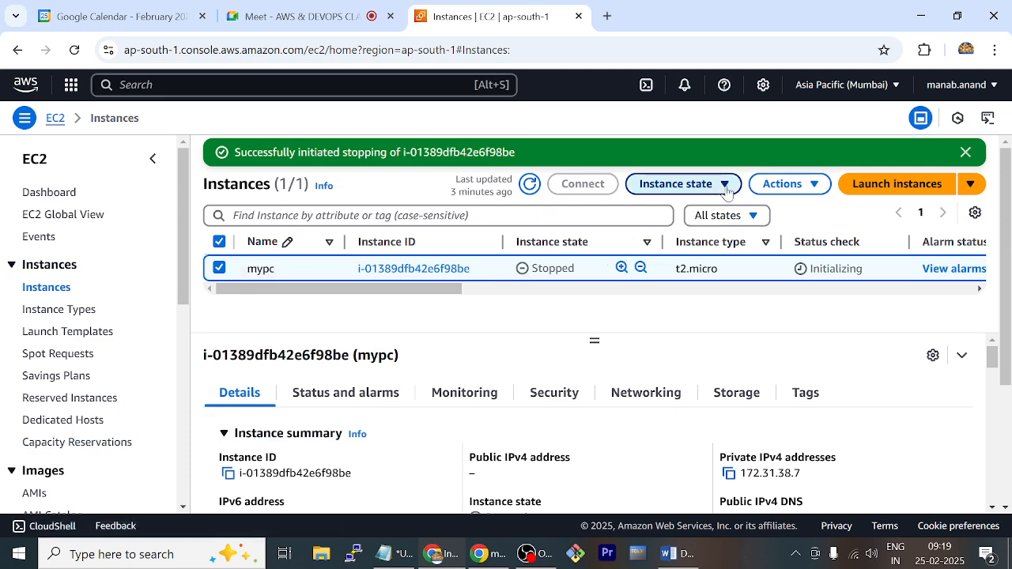
click(722, 235)
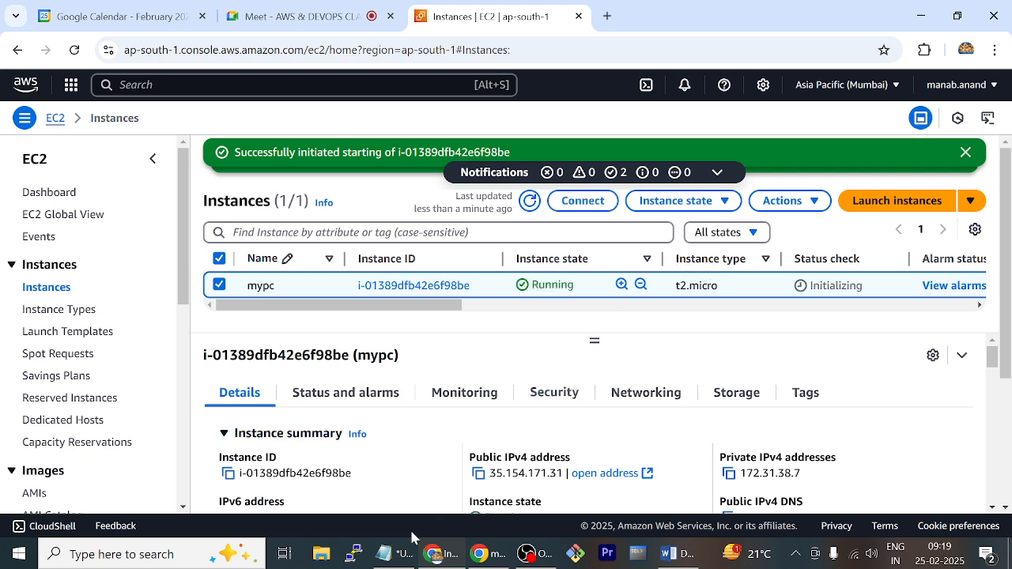
click(385, 554)
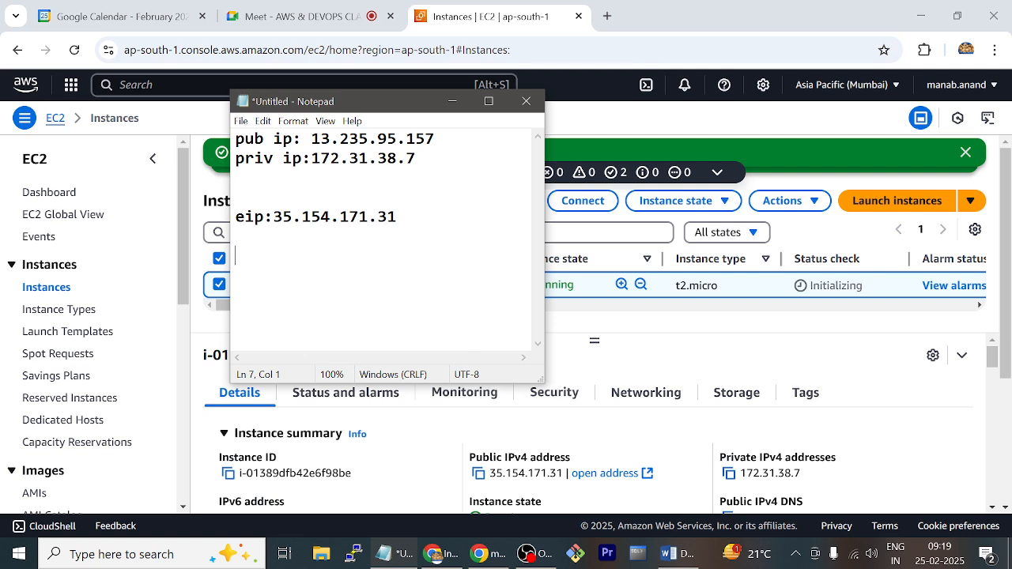
click(692, 354)
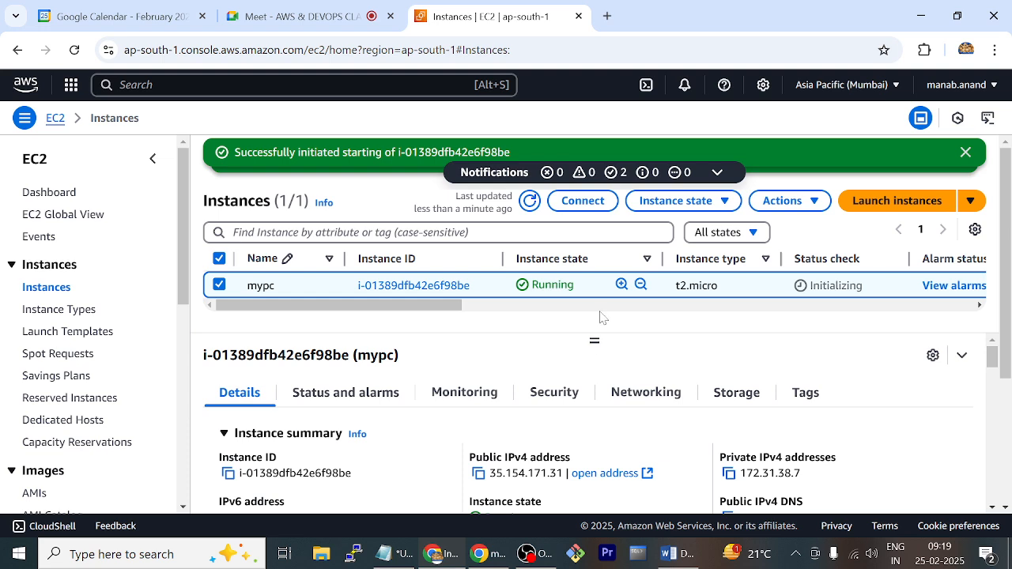
Stop the mypc instance again, dismiss the notification, and refresh the instance list to follow its state
click(721, 204)
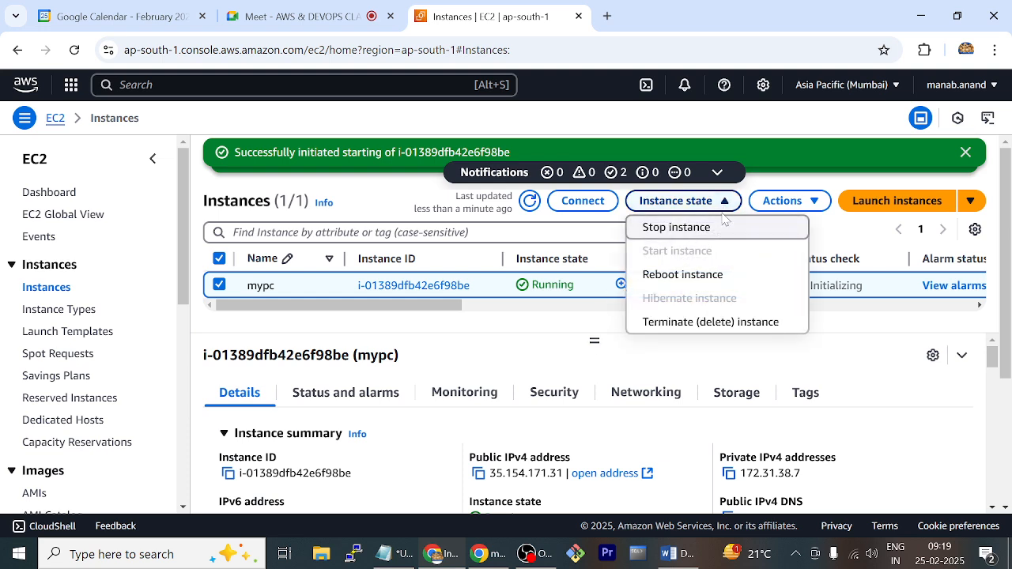
click(718, 228)
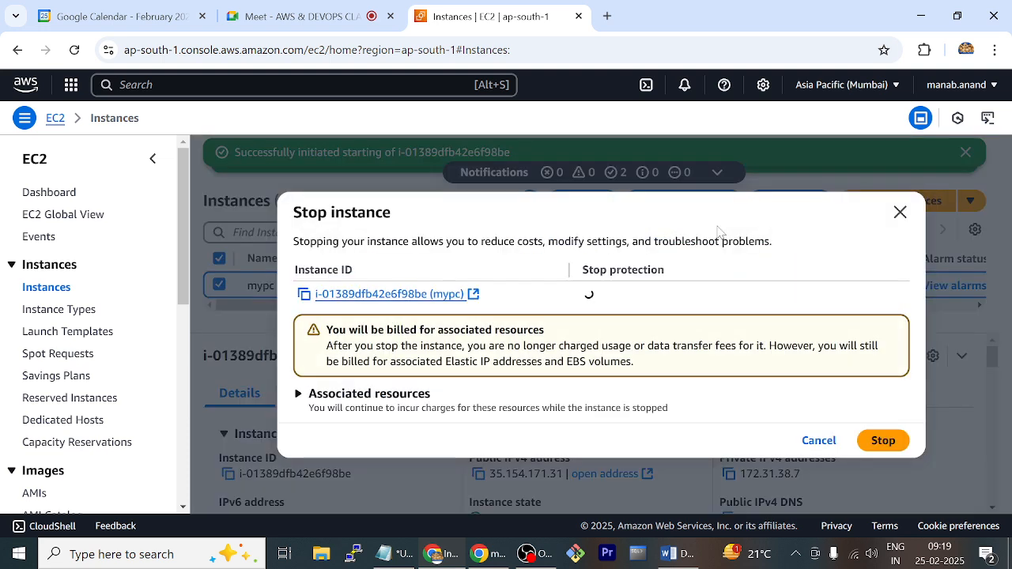
click(872, 441)
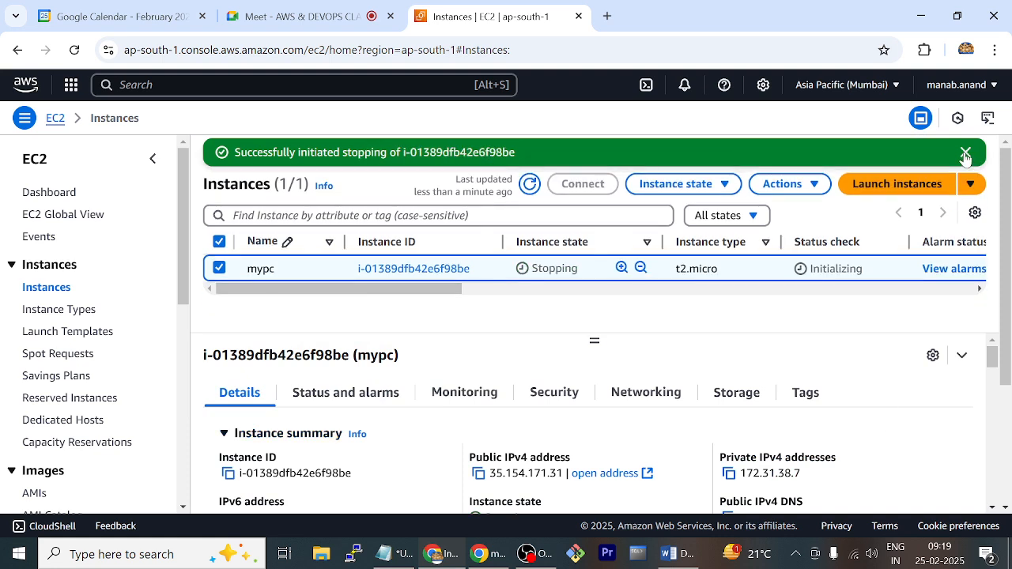
click(965, 154)
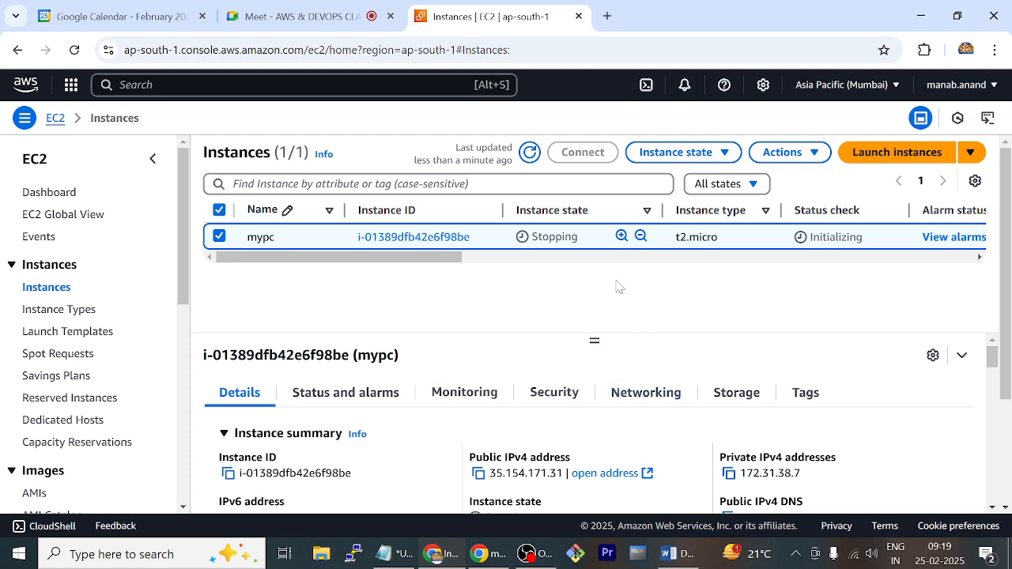
click(529, 155)
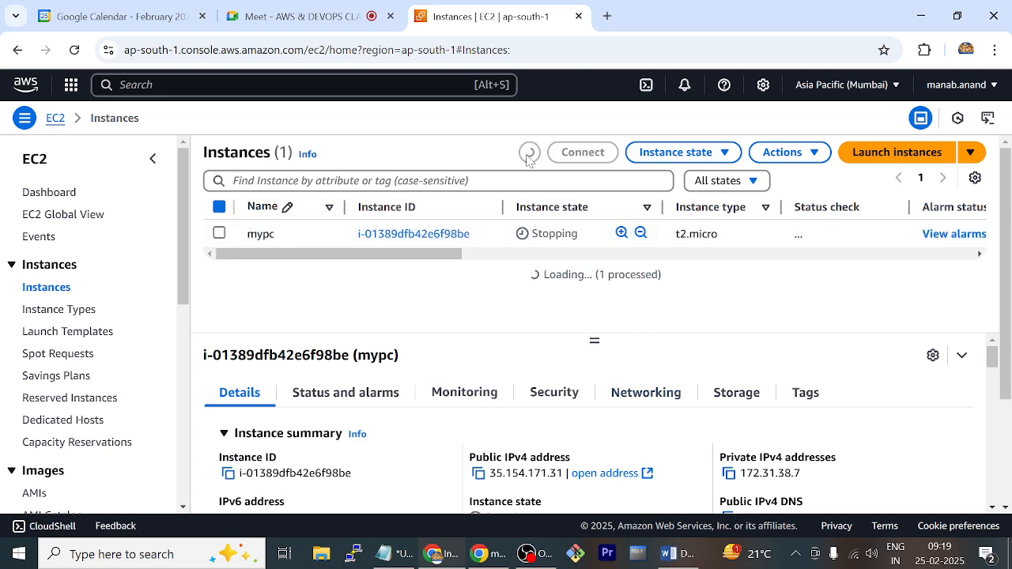
click(529, 155)
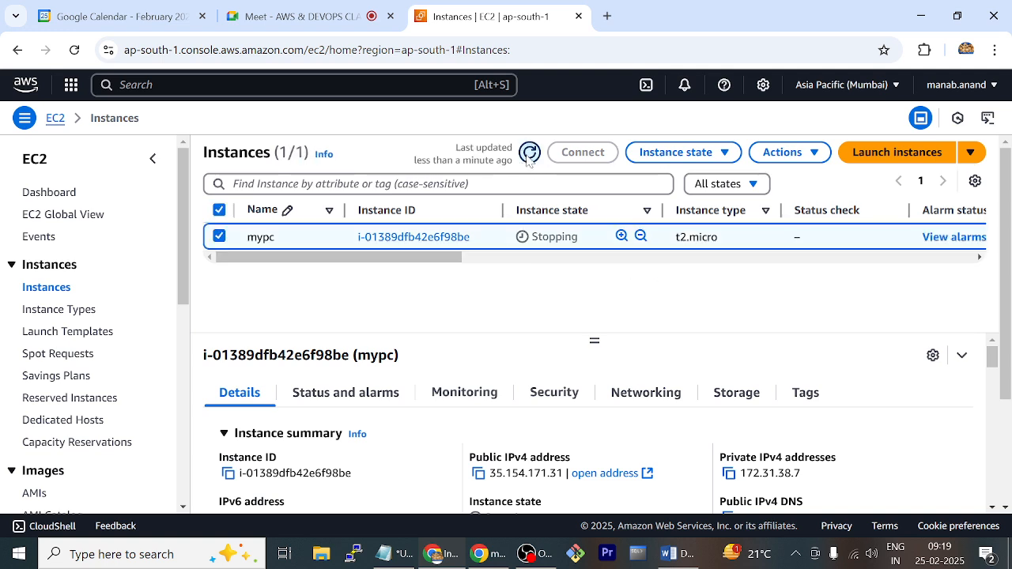
click(529, 155)
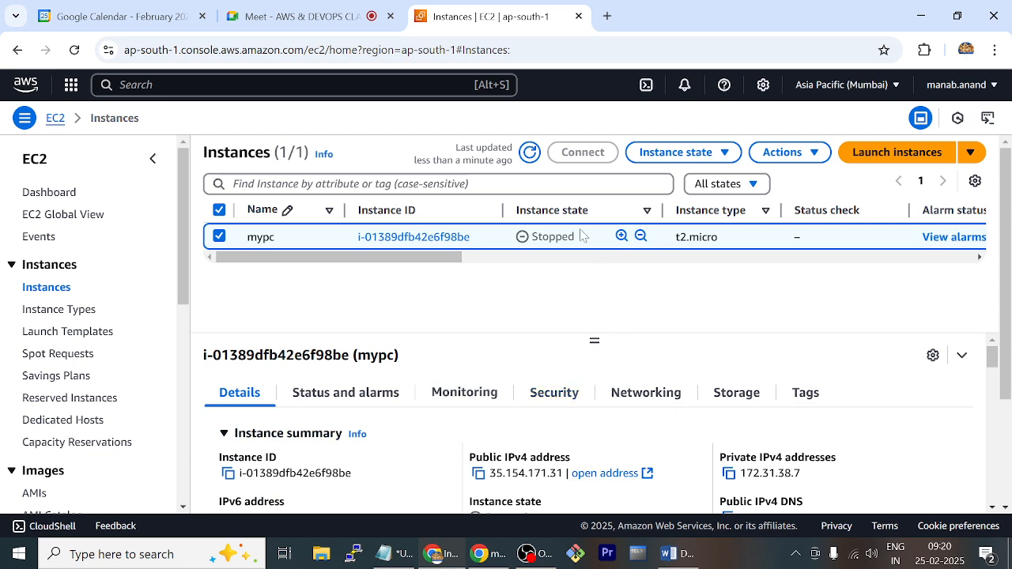
Refresh the instance list and start the mypc instance again
click(529, 153)
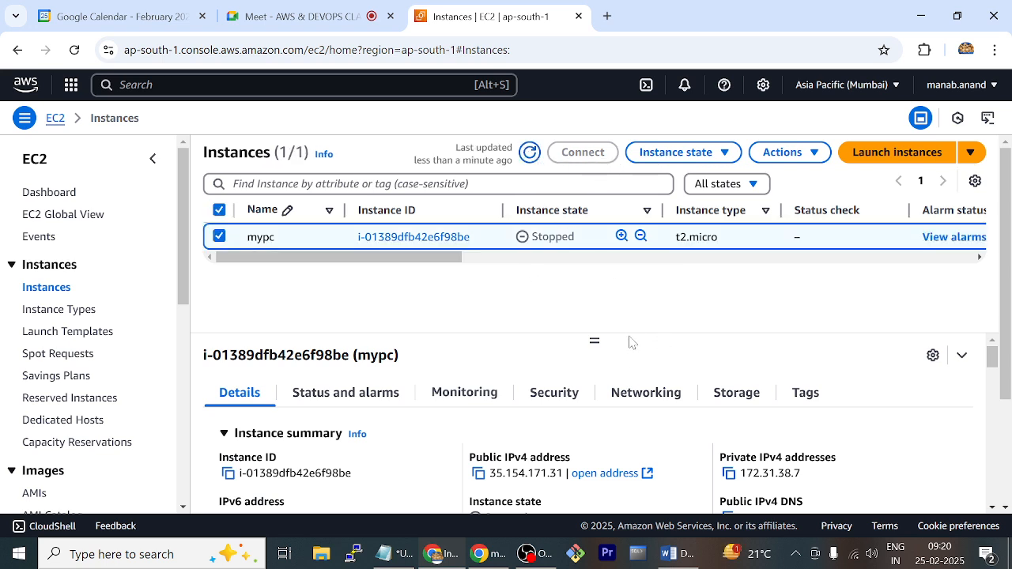
click(720, 157)
click(711, 206)
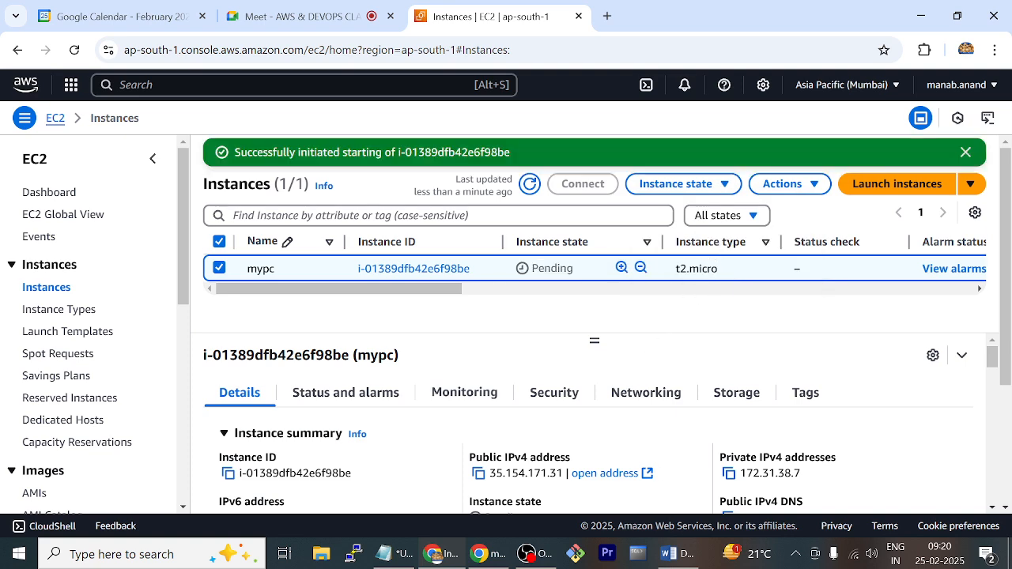
Switch to the Word task list, highlight the tasks through "create and attach VOL", and return to the EC2 console
click(669, 553)
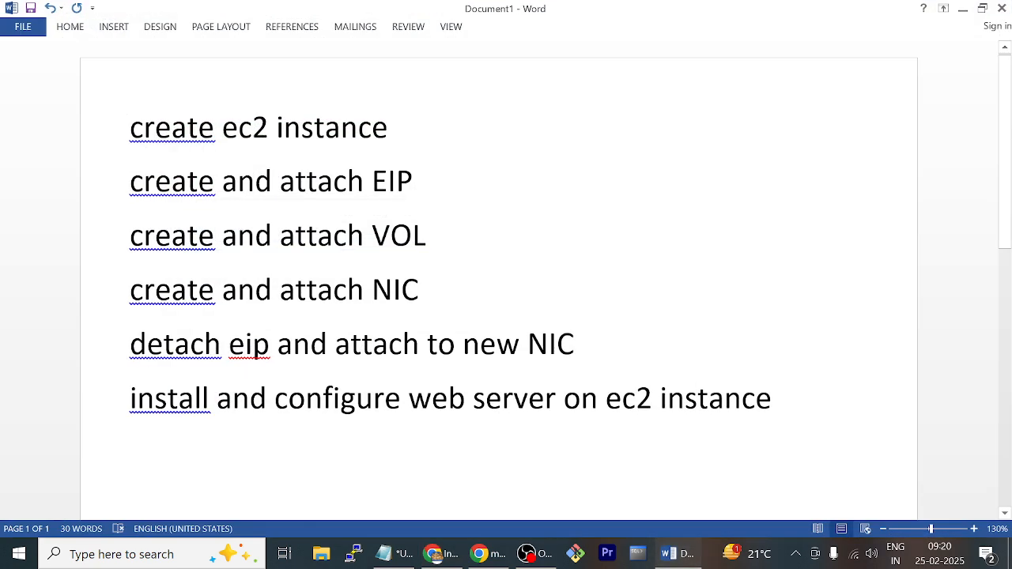
drag(388, 130, 131, 131)
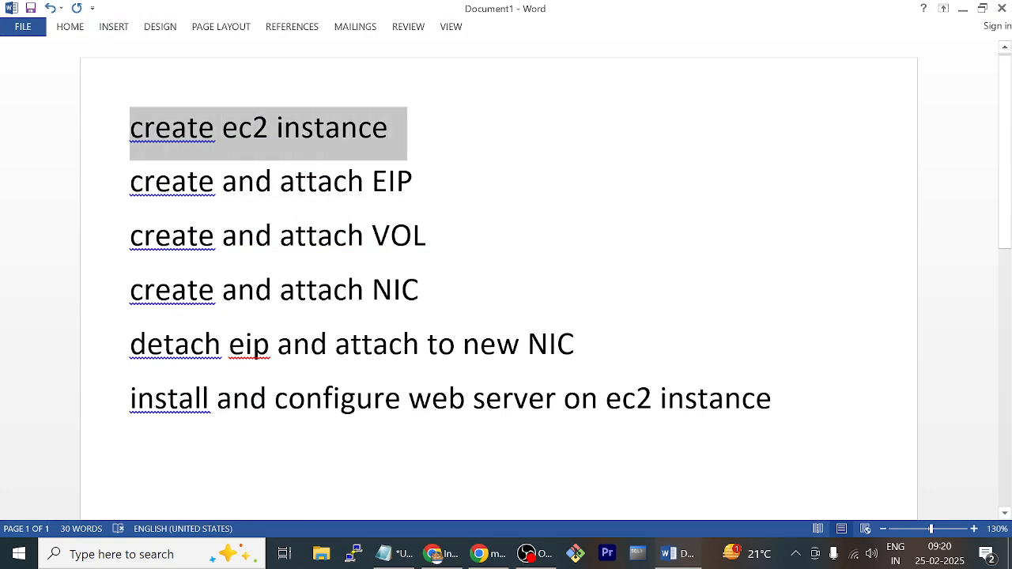
drag(412, 182, 223, 182)
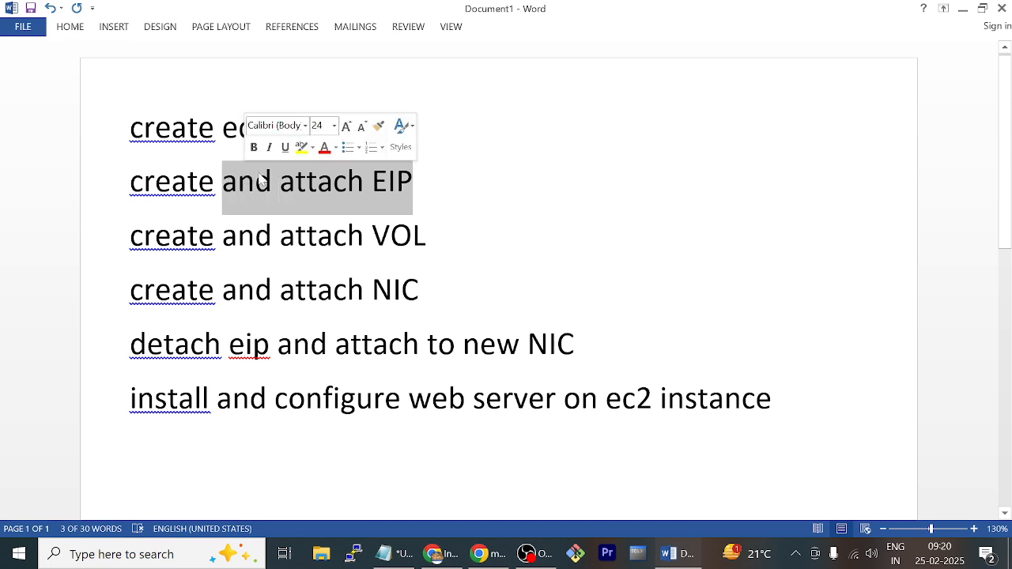
click(427, 236)
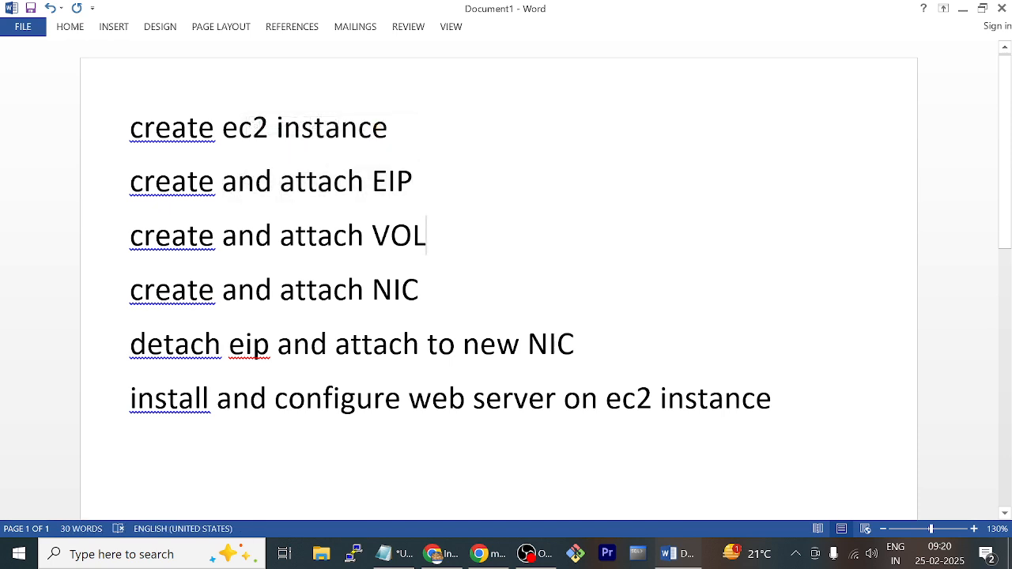
drag(427, 235, 129, 236)
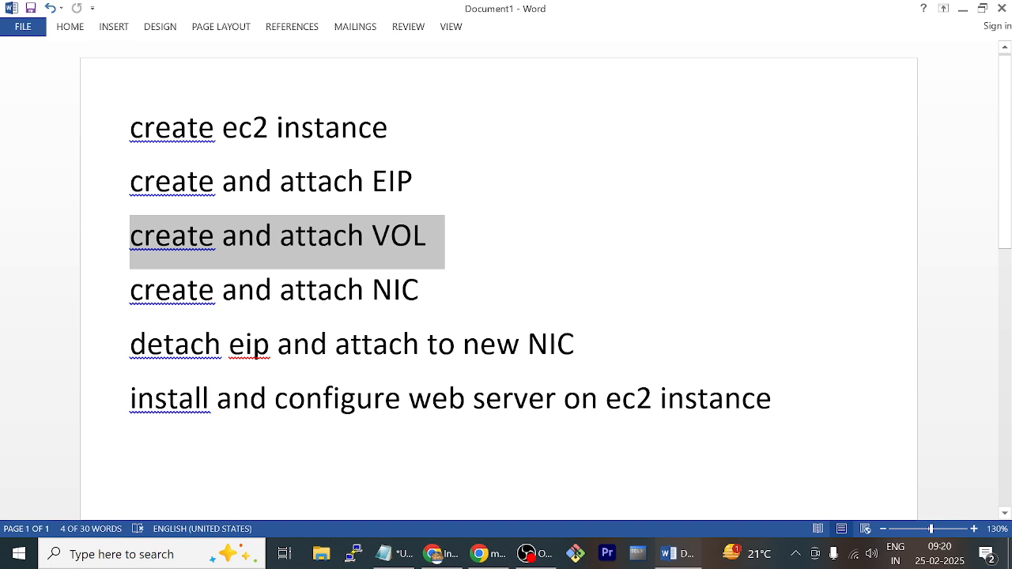
click(962, 10)
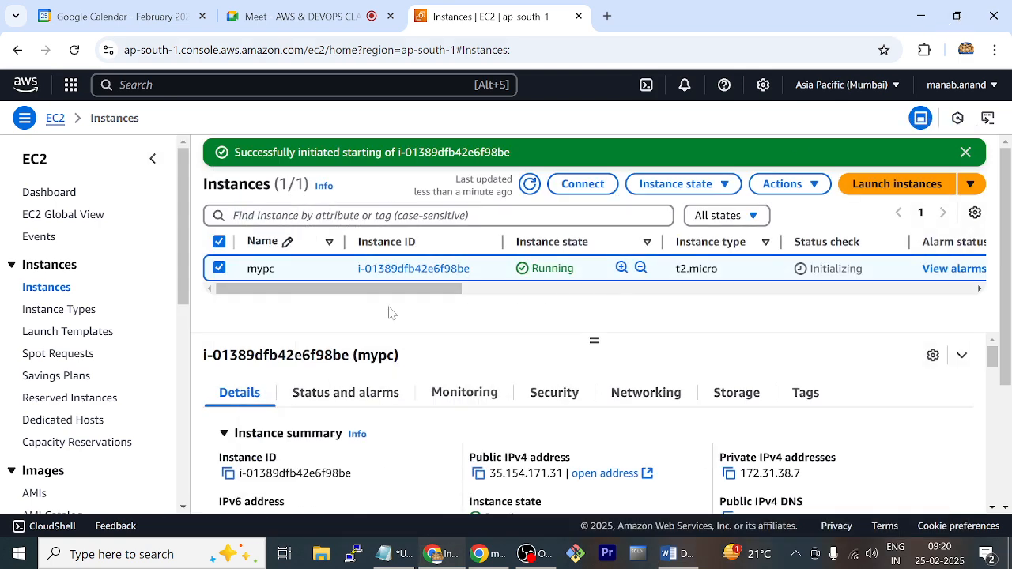
Examine the storage details and attached block devices of the mypc instance
click(729, 394)
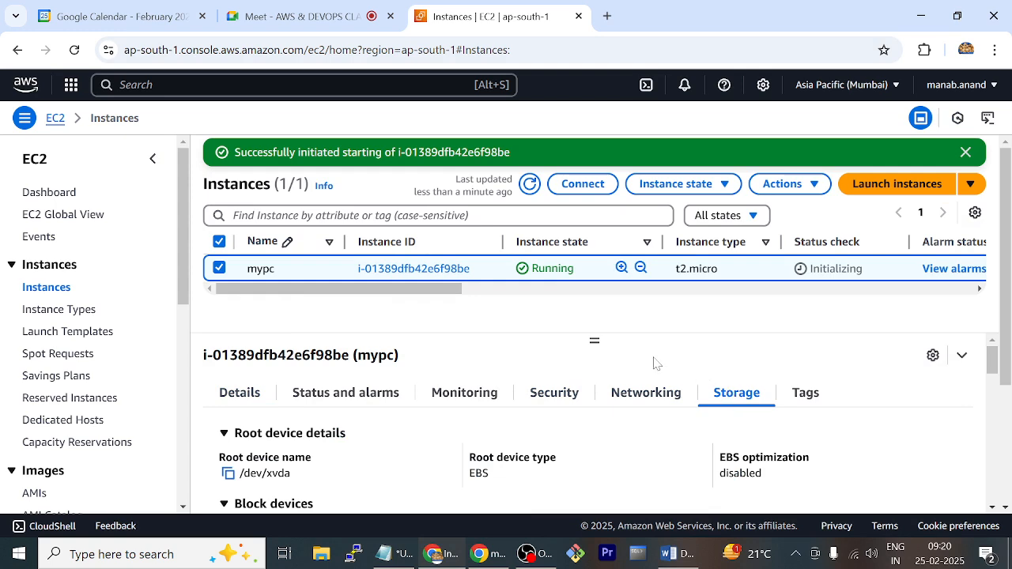
scroll(607, 361, down, 2)
scroll(601, 376, down, 1)
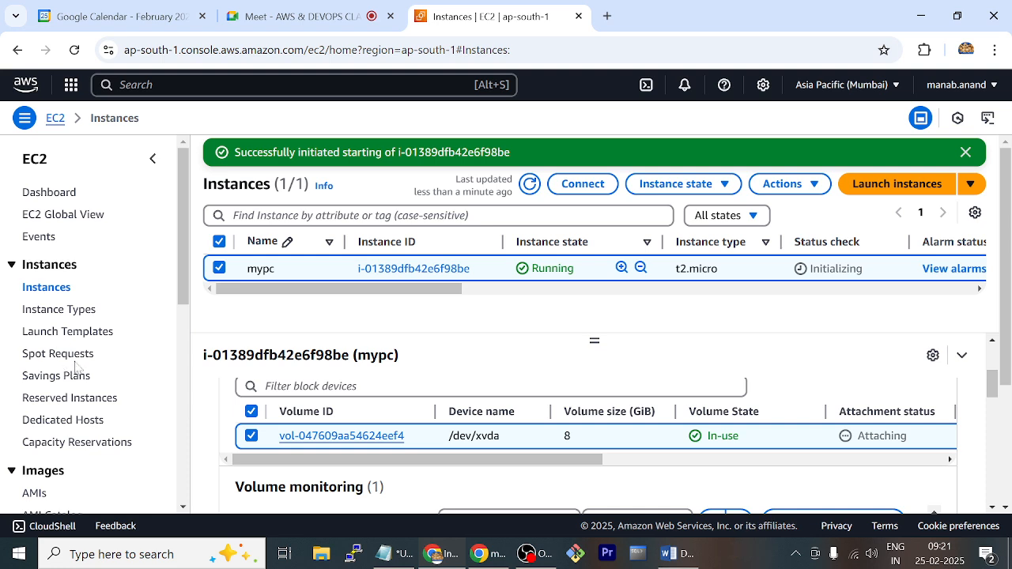
Open the Elastic Block Store volumes list and name the existing 8 GiB volume oldvol
scroll(87, 359, down, 2)
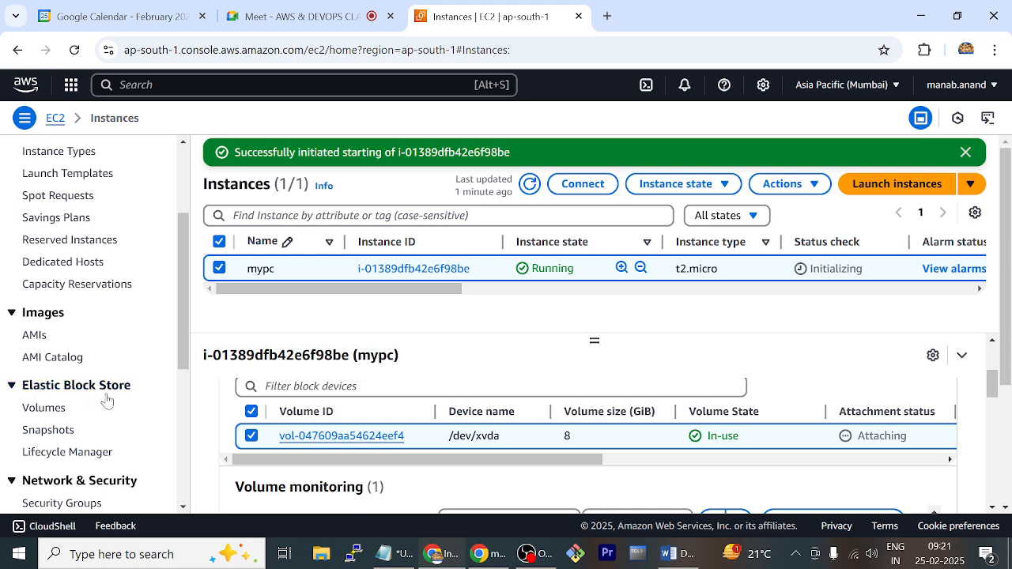
click(52, 412)
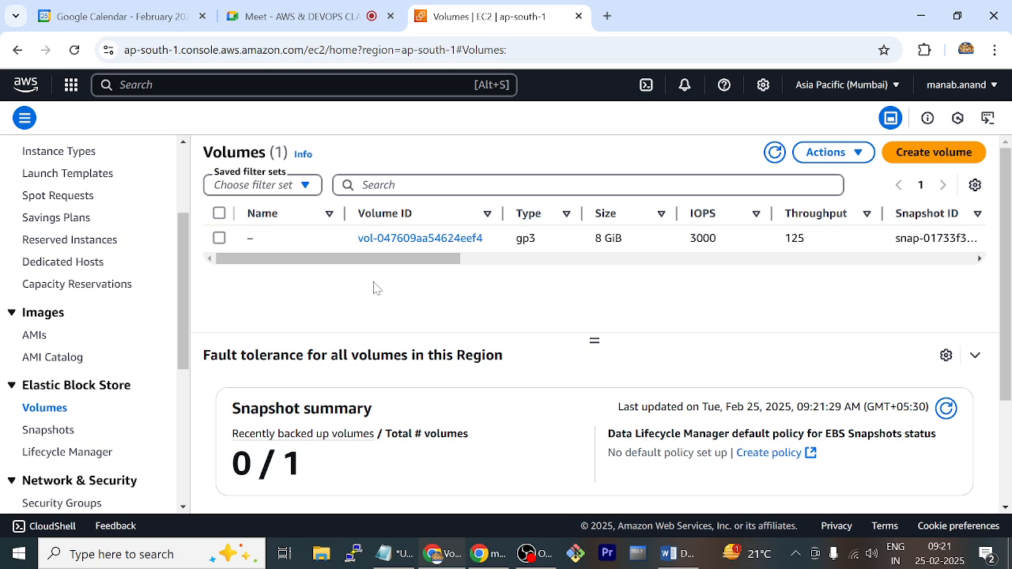
click(220, 239)
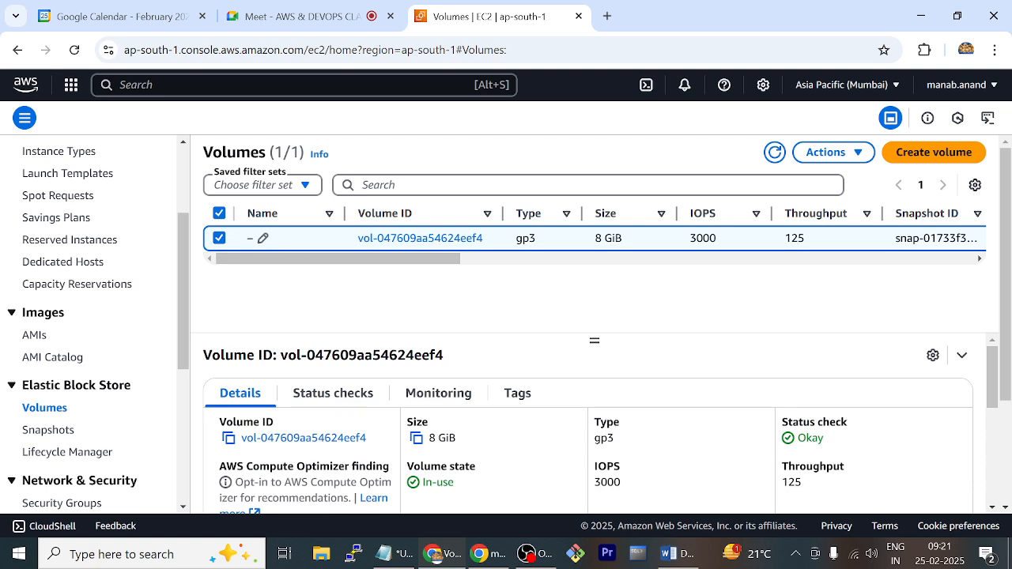
click(262, 238)
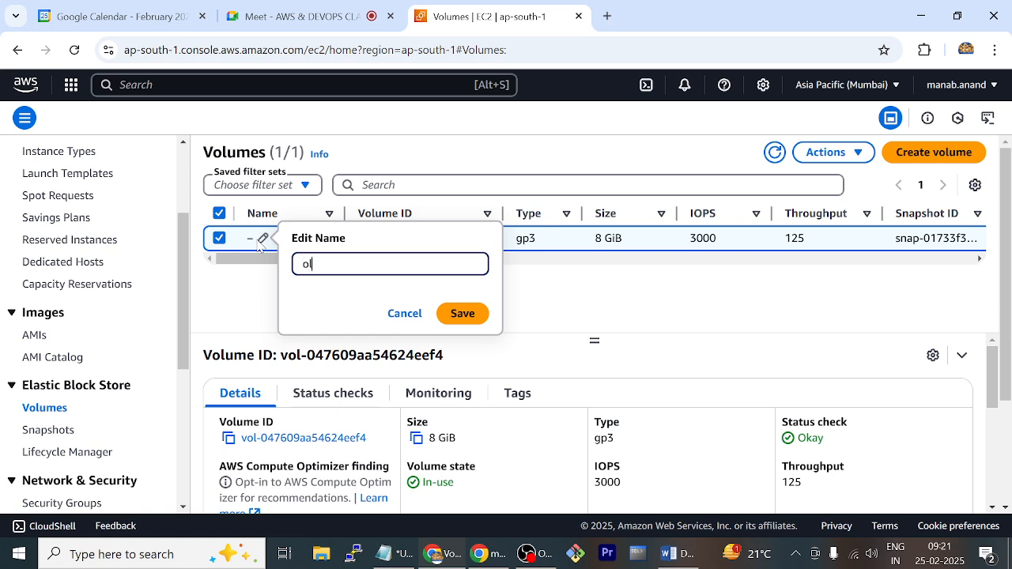
text(oldvol)
click(465, 314)
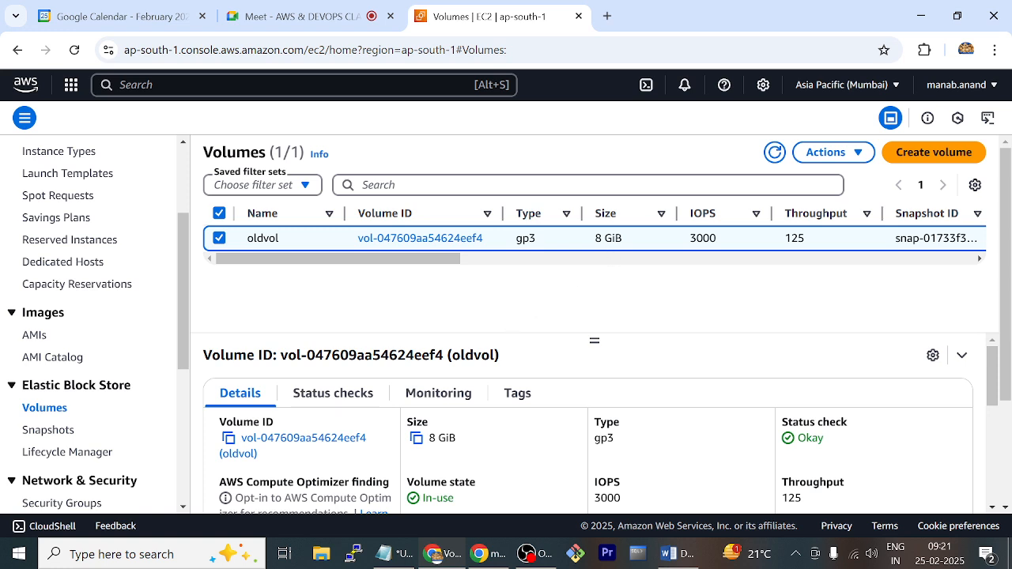
click(926, 155)
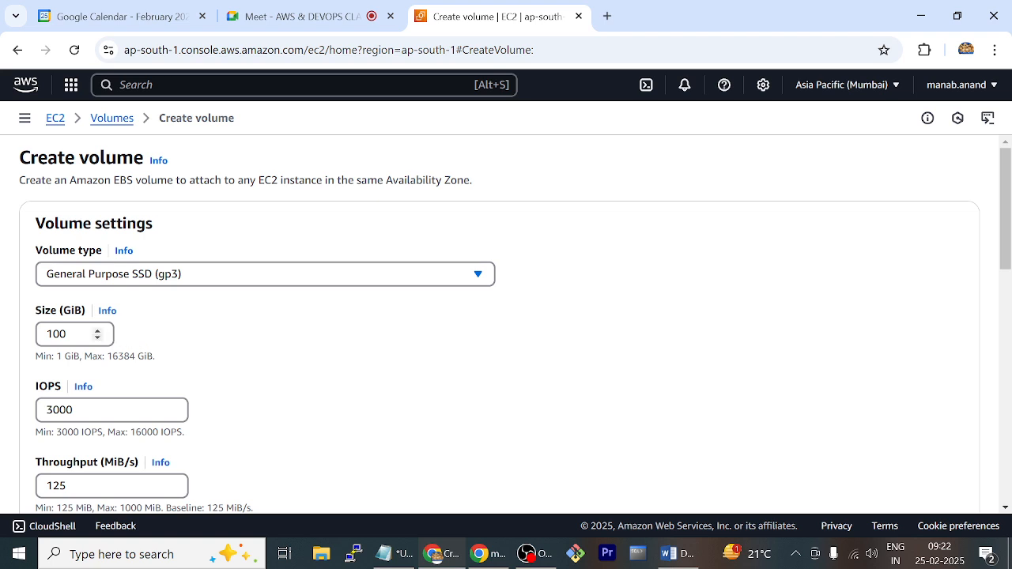
drag(68, 333, 31, 335)
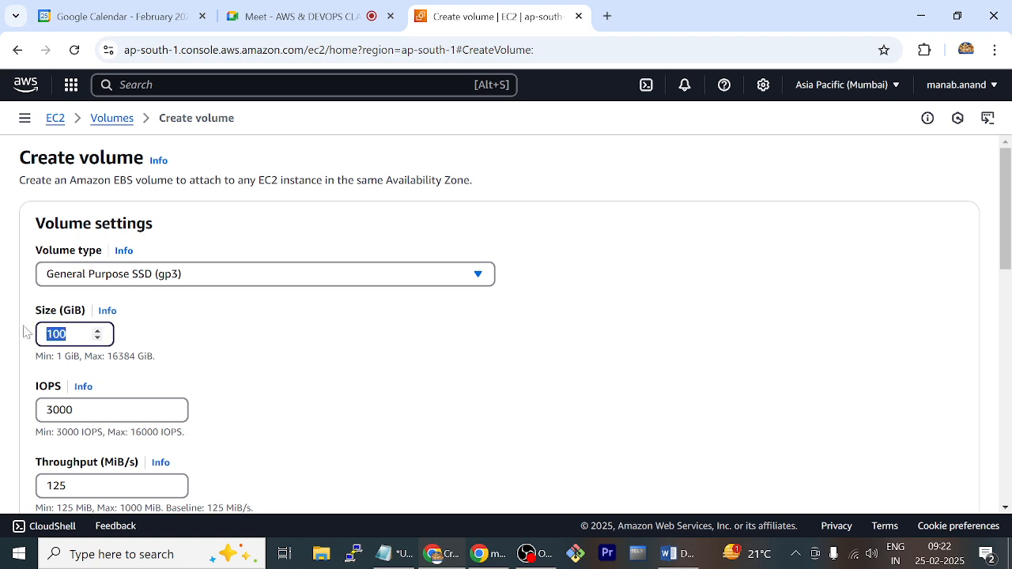
text(5)
scroll(312, 388, down, 3)
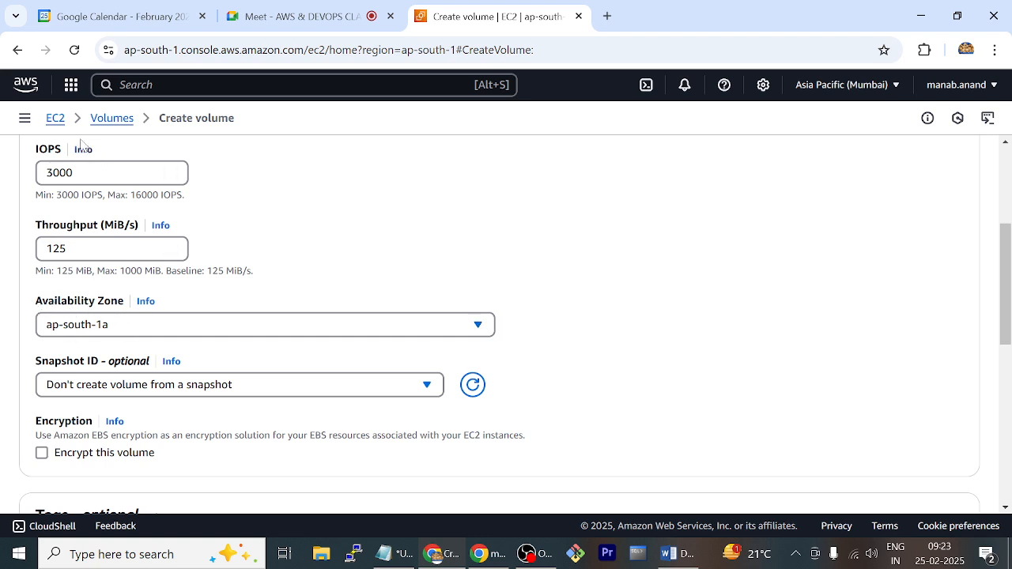
Return to the instances list and check which Availability Zone the mypc instance runs in
click(23, 121)
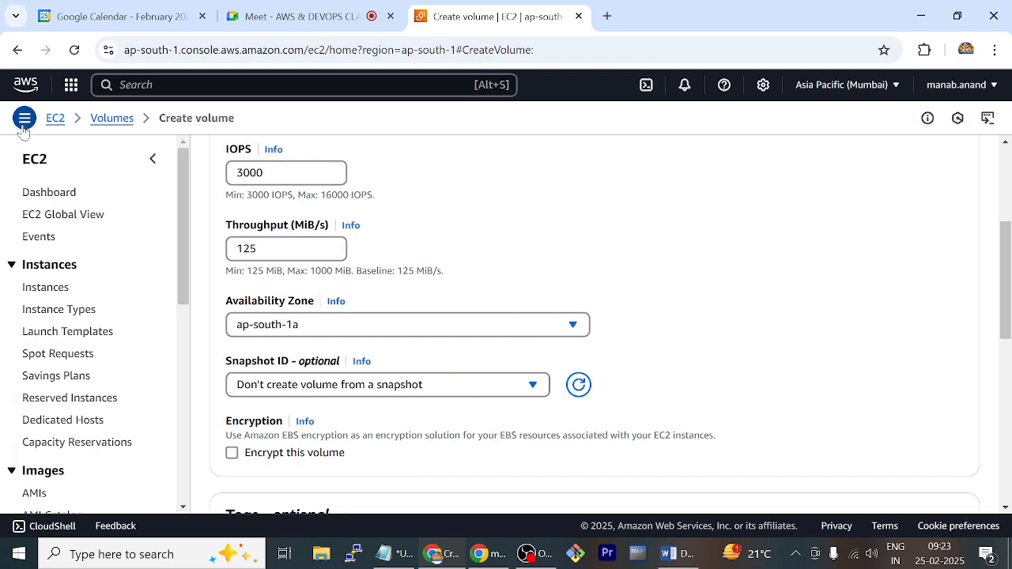
click(53, 292)
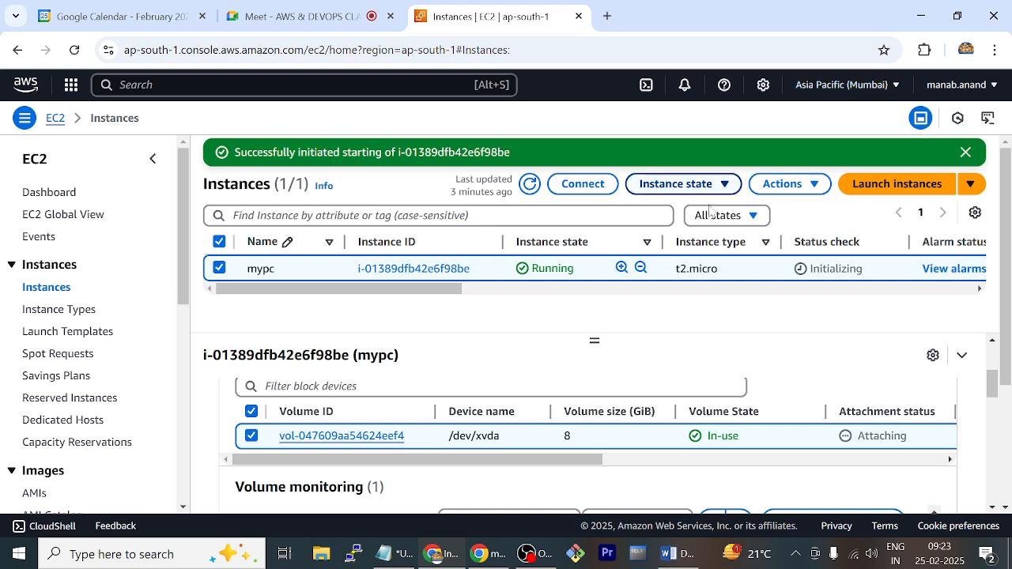
drag(444, 298, 598, 321)
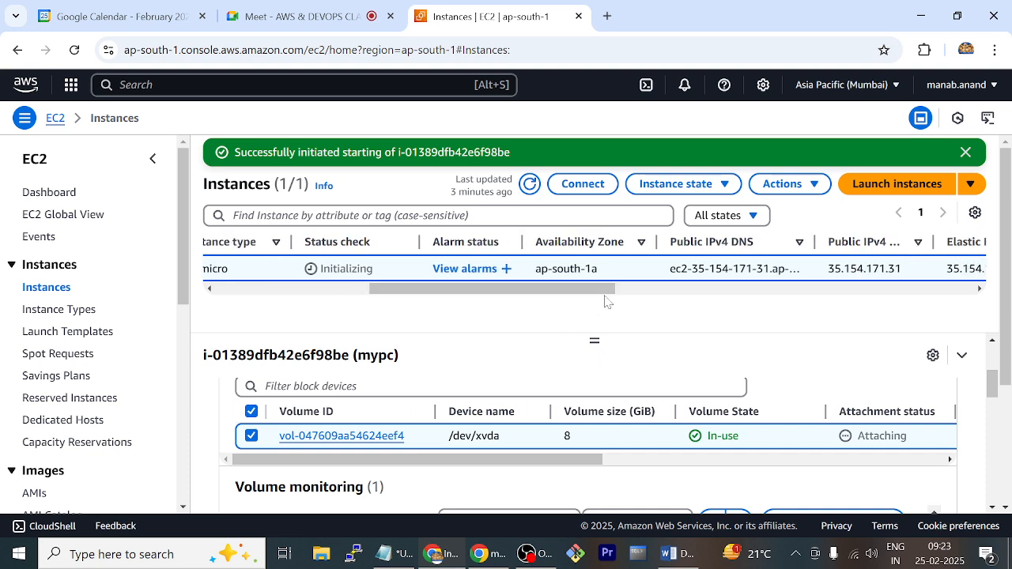
drag(613, 272, 535, 270)
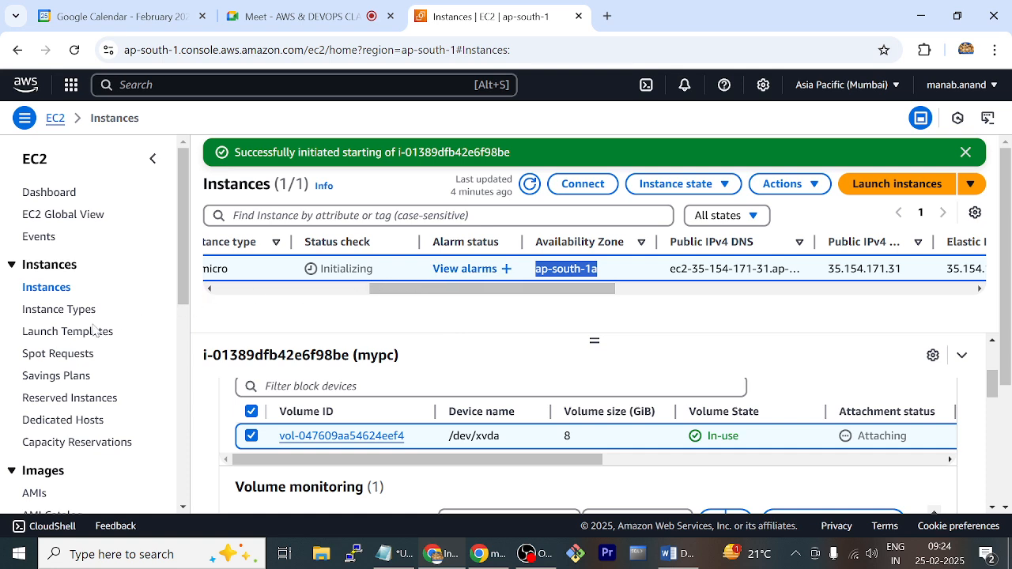
Start creating a new volume from the Elastic Block Store volumes list and set its size to 5 GiB
scroll(93, 326, down, 4)
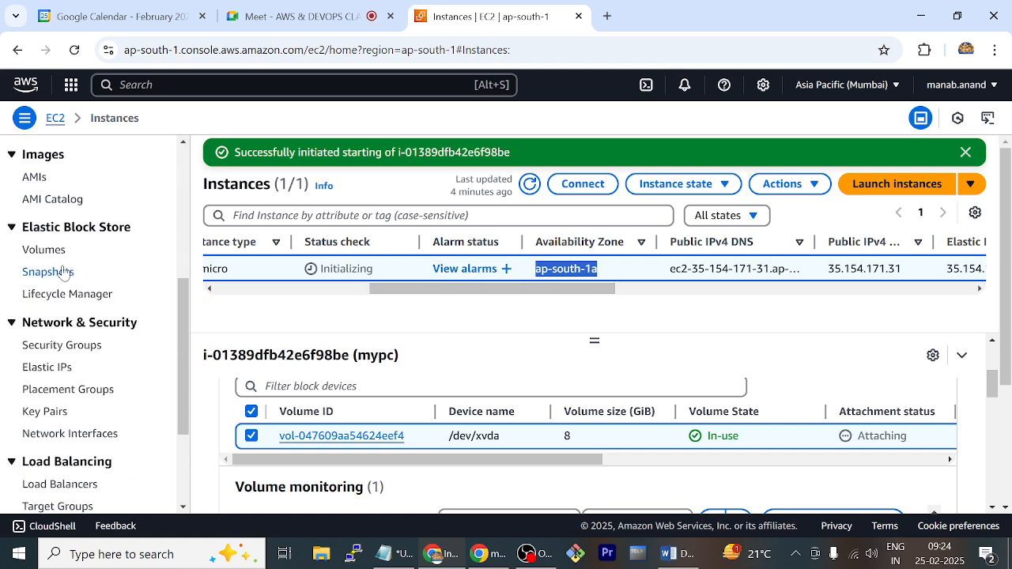
click(55, 252)
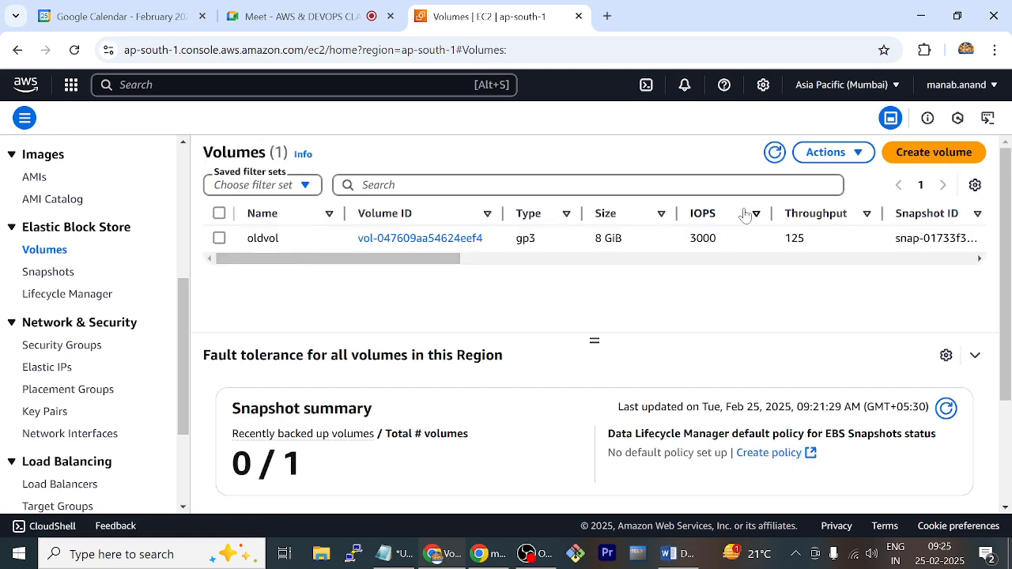
click(909, 152)
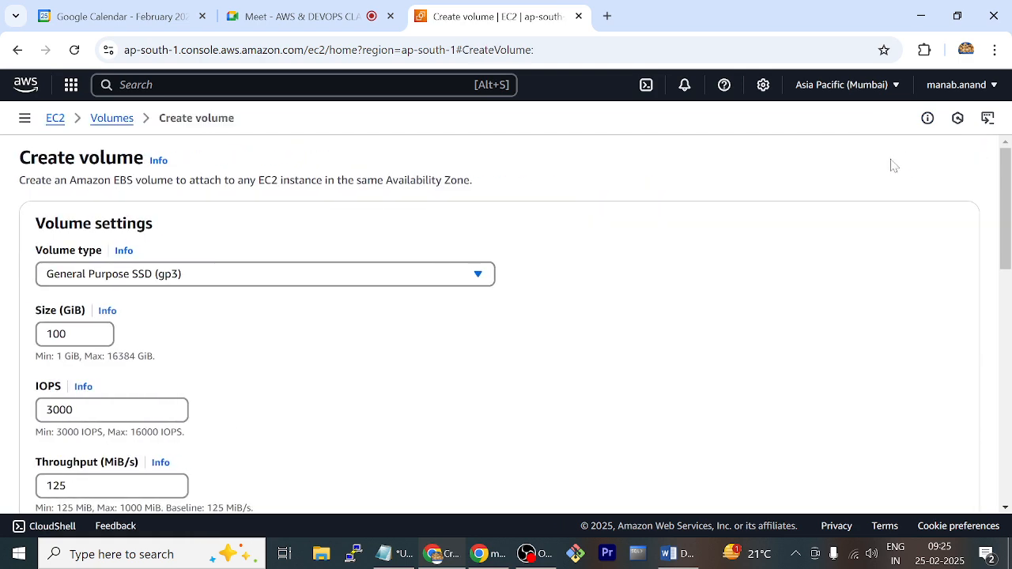
scroll(193, 290, down, 1)
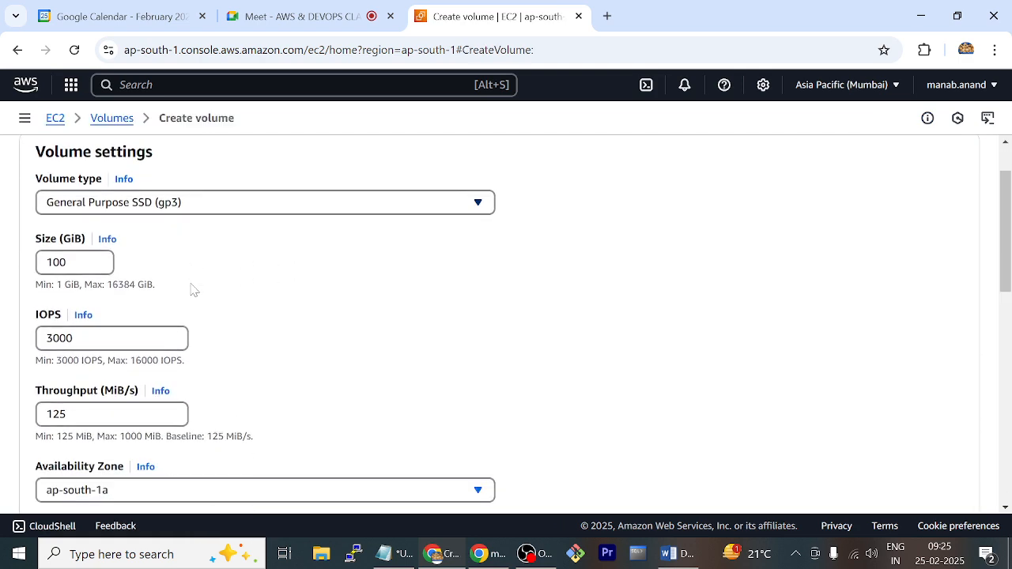
scroll(196, 237, down, 1)
double_click(95, 175)
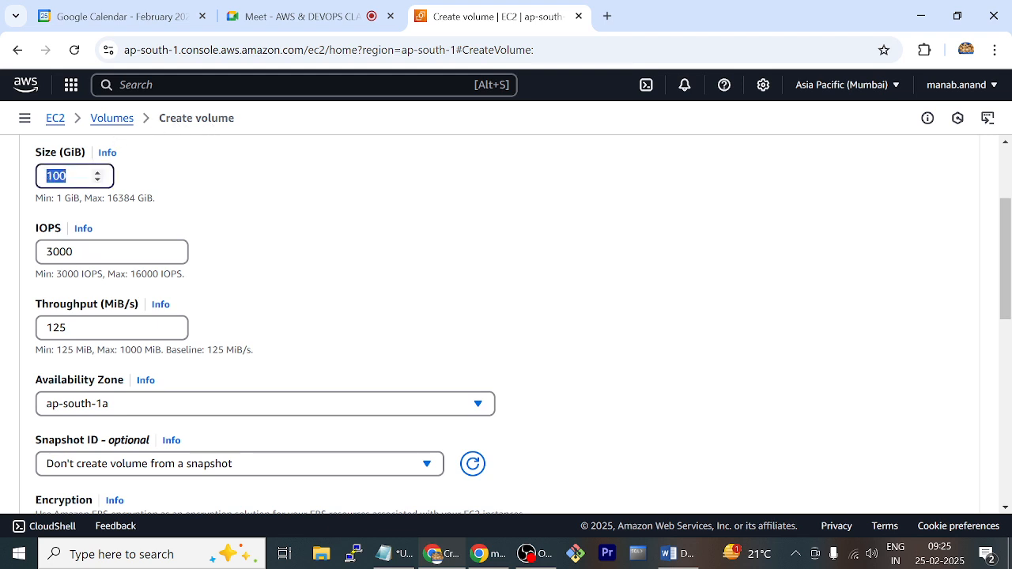
text(5)
Create the volume in ap-south-1a without a snapshot, encryption or tags, and refresh the volumes list
scroll(278, 220, down, 2)
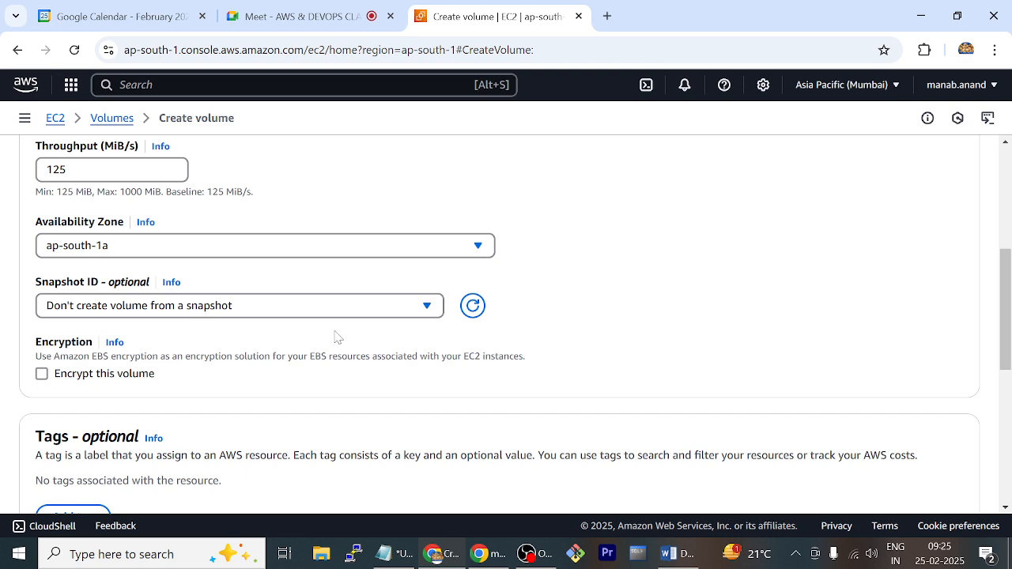
scroll(325, 350, down, 1)
scroll(274, 357, down, 1)
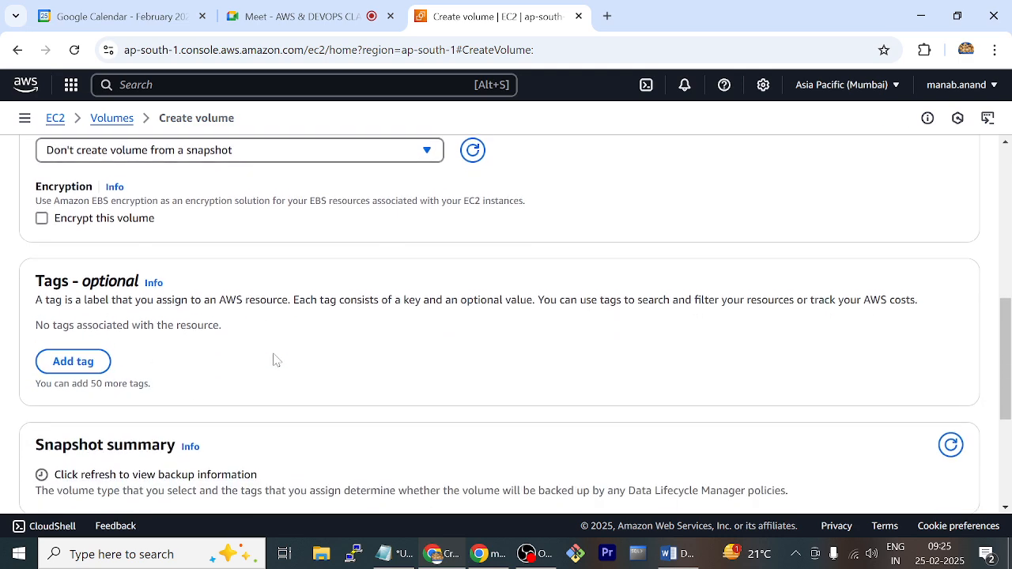
scroll(276, 360, down, 1)
scroll(275, 357, down, 2)
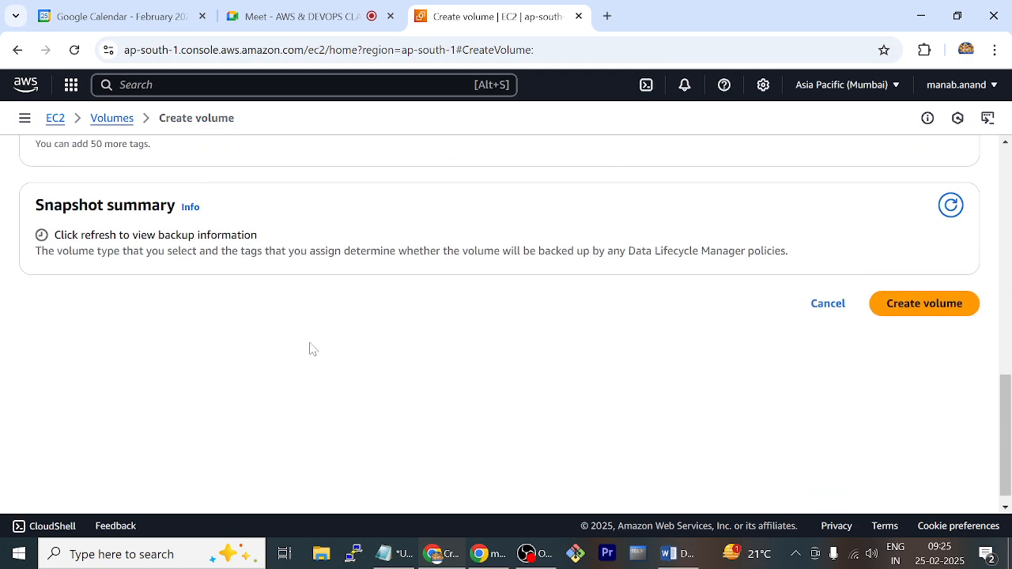
click(903, 305)
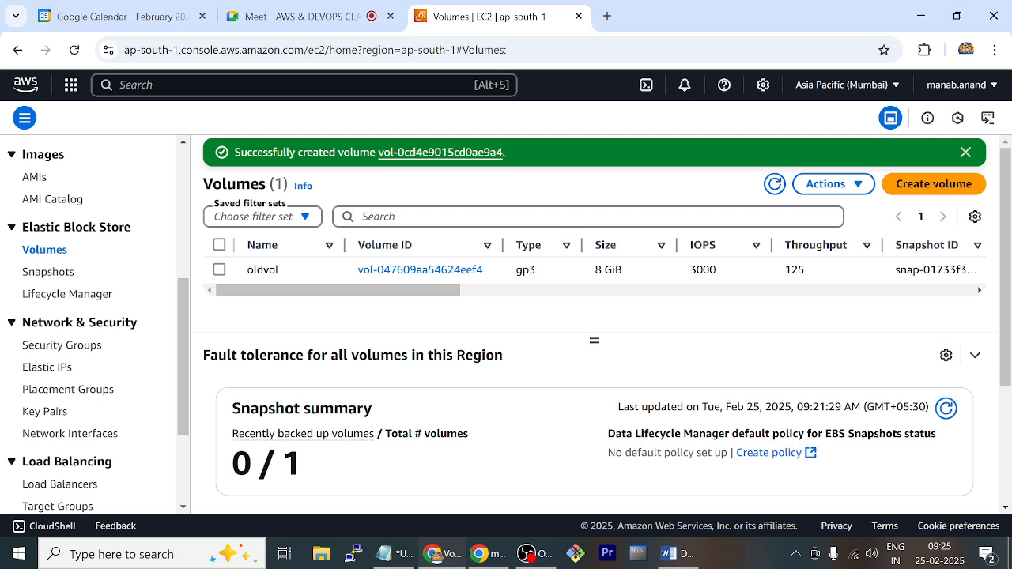
click(773, 185)
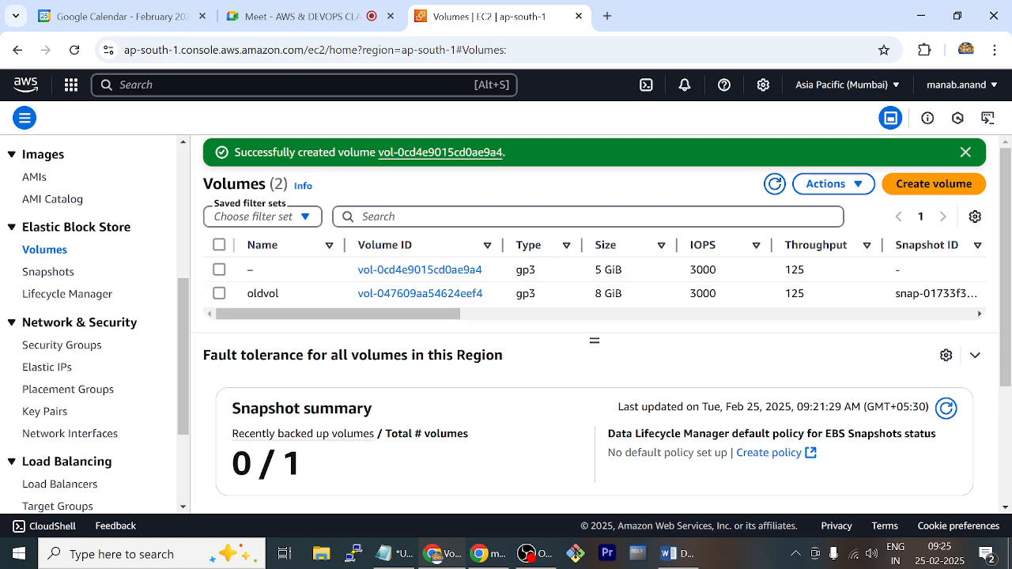
Name the new 5 GiB volume newvol
click(263, 270)
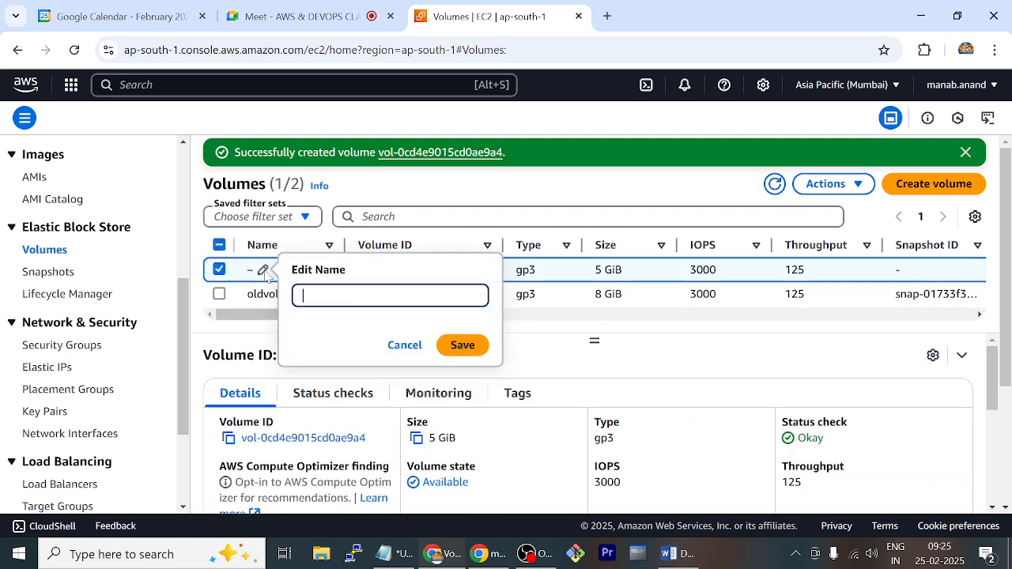
text(ne)
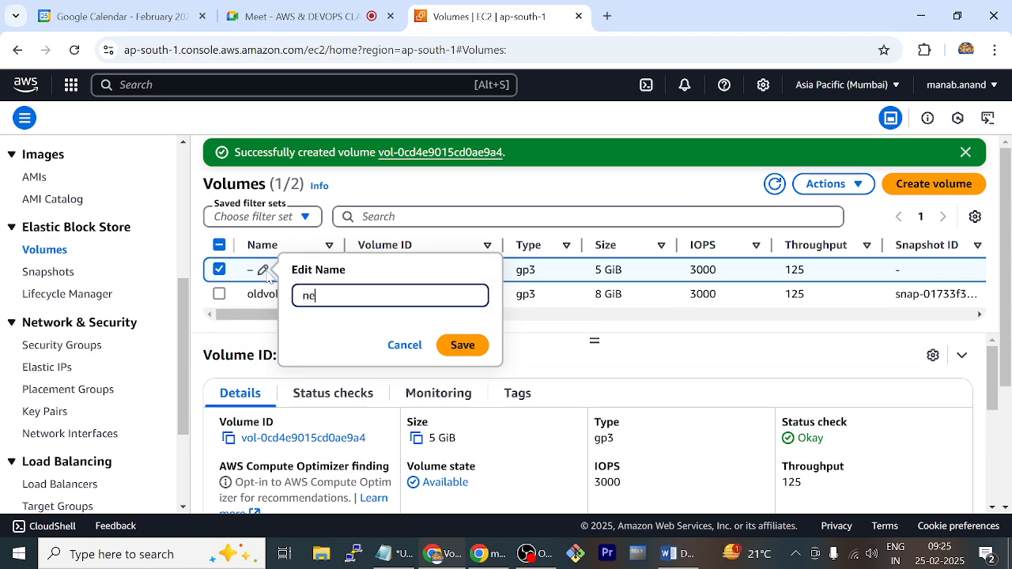
text(wvol)
key(Return)
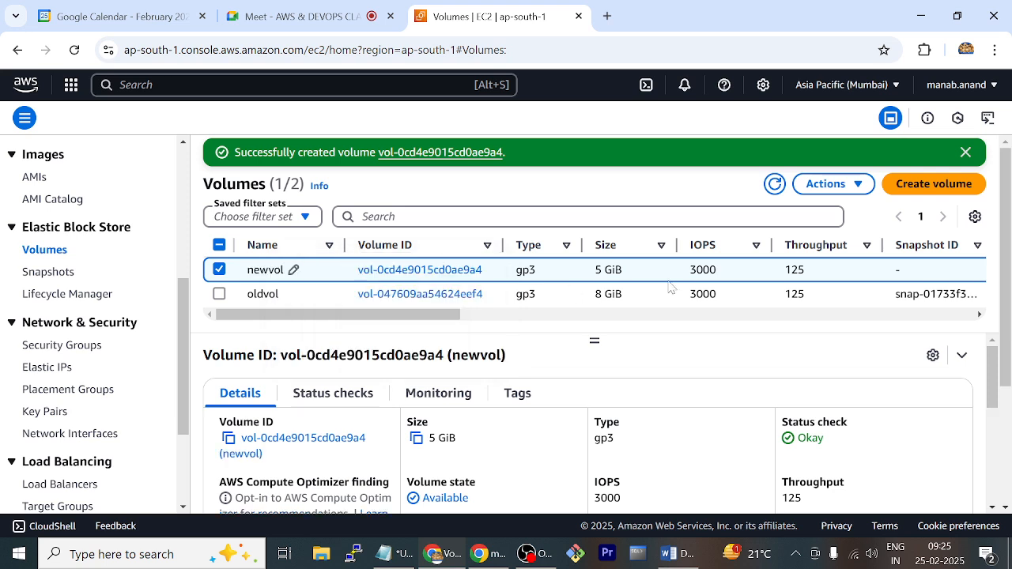
Compare the size, Availability Zone, volume state and attached resources of newvol and oldvol
drag(624, 270, 594, 270)
drag(444, 316, 676, 343)
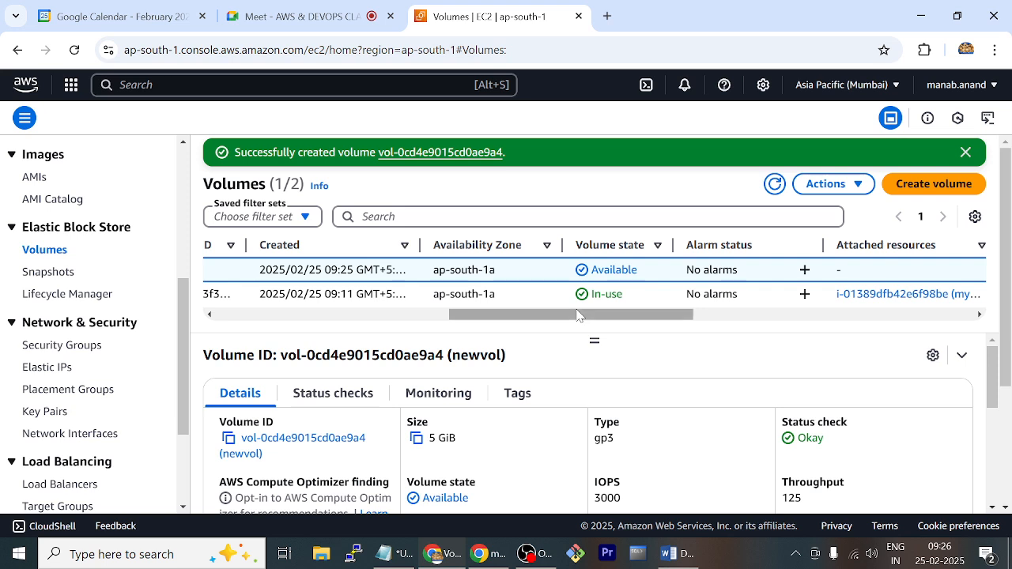
drag(578, 315, 289, 351)
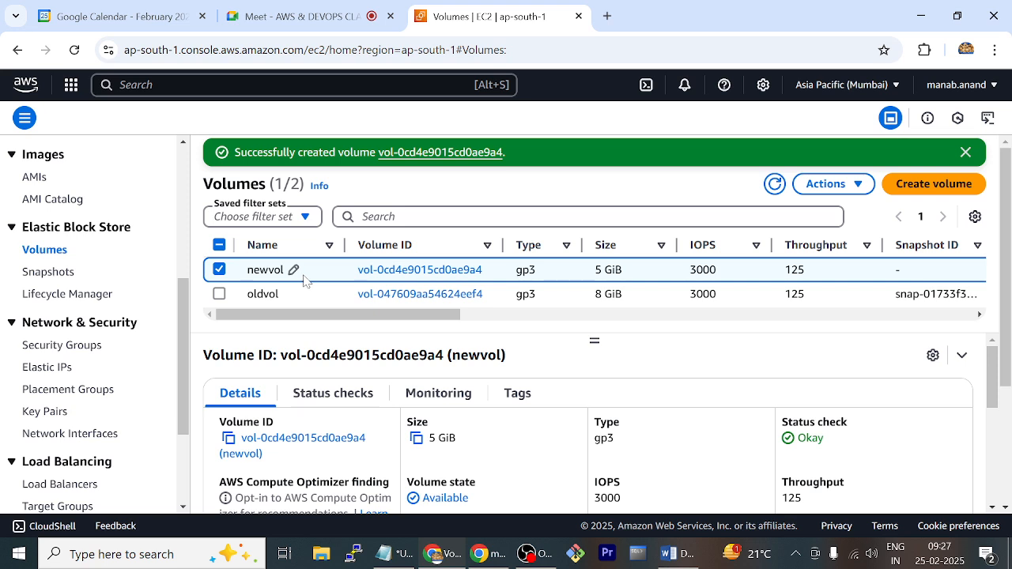
Start attaching newvol and choose the running mypc instance as its target
click(860, 188)
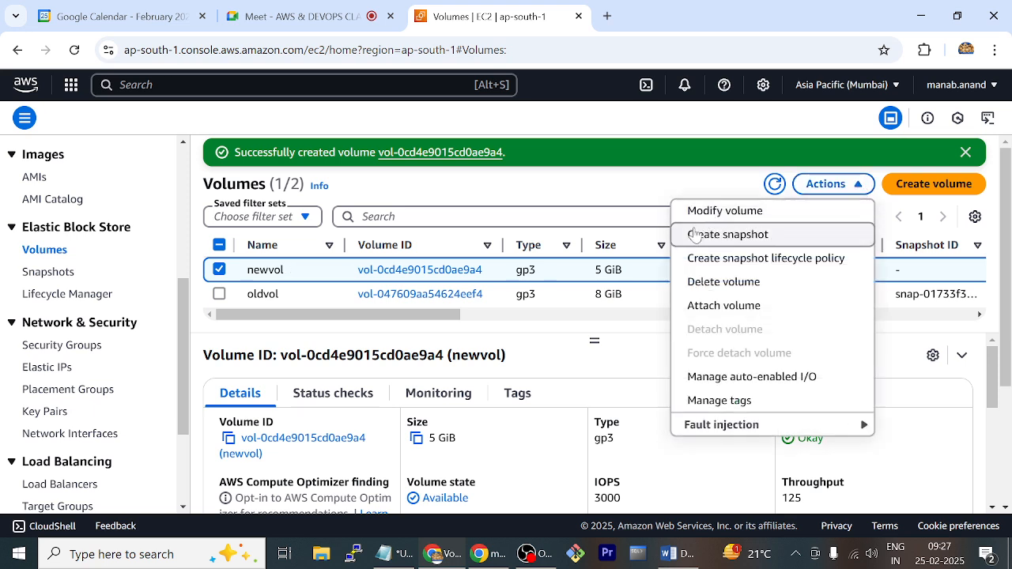
click(759, 307)
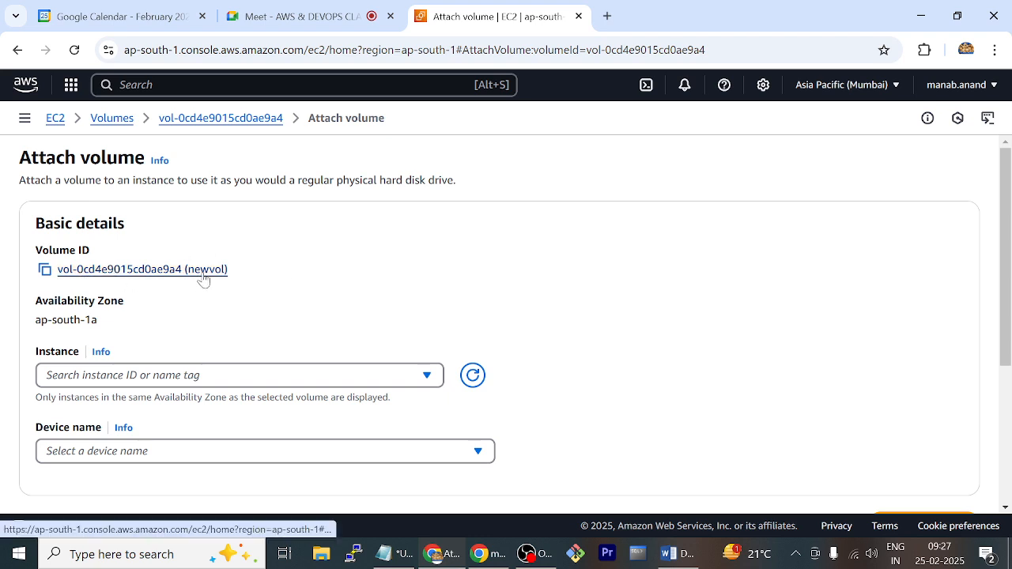
scroll(323, 297, down, 1)
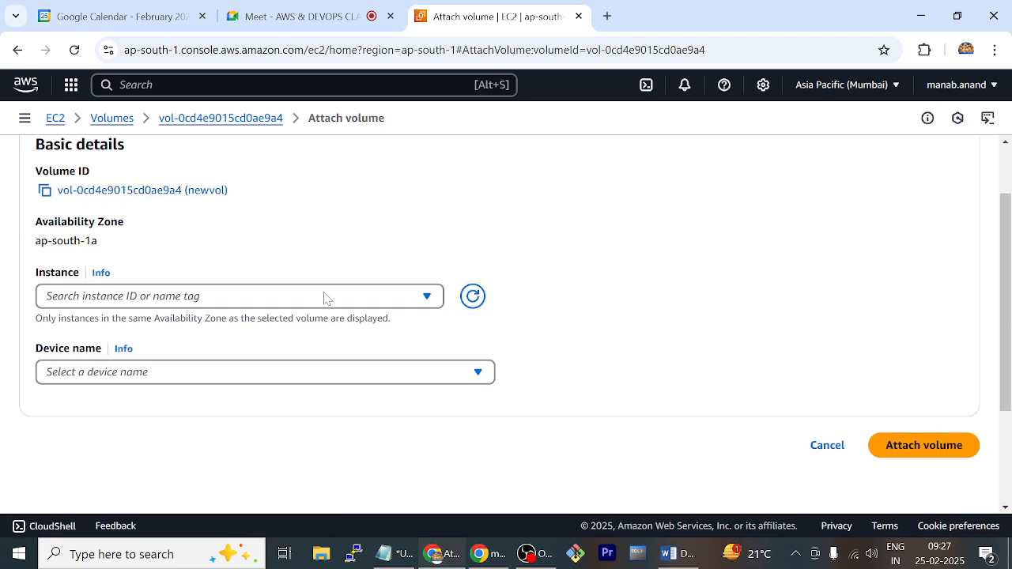
click(256, 302)
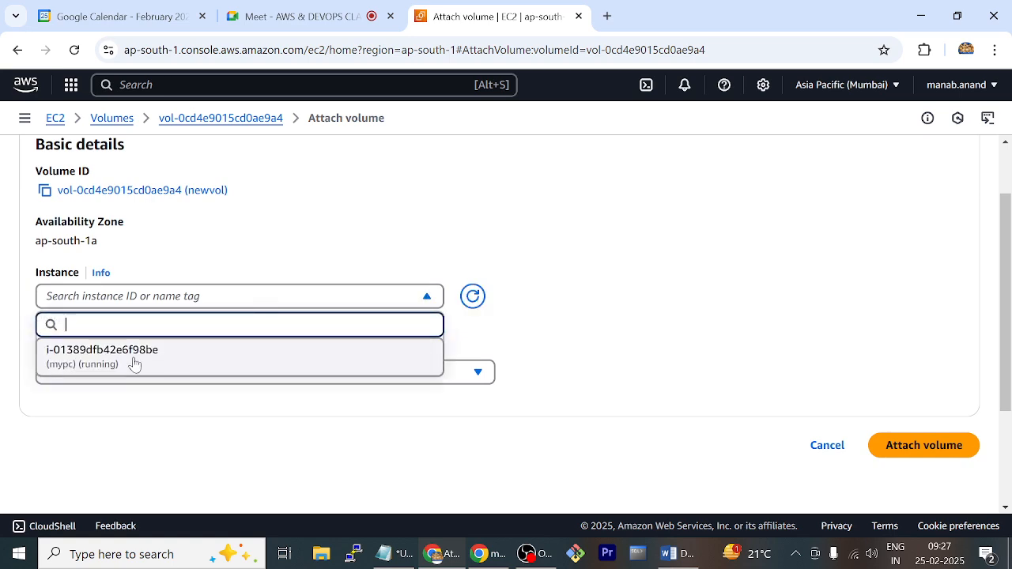
click(136, 362)
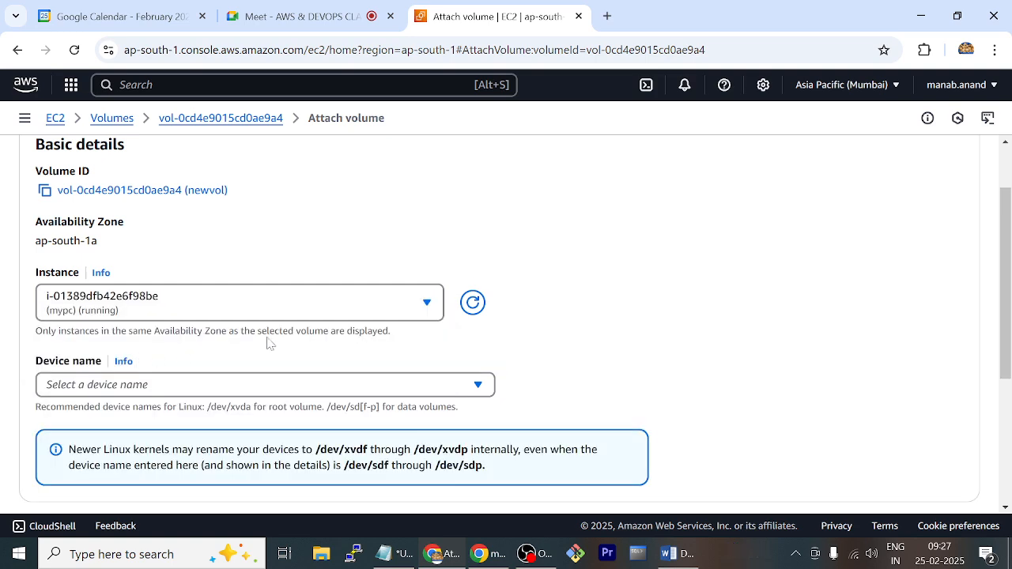
Set the device name to /dev/sdb and attach the volume to the instance
scroll(644, 274, down, 2)
scroll(644, 274, down, 1)
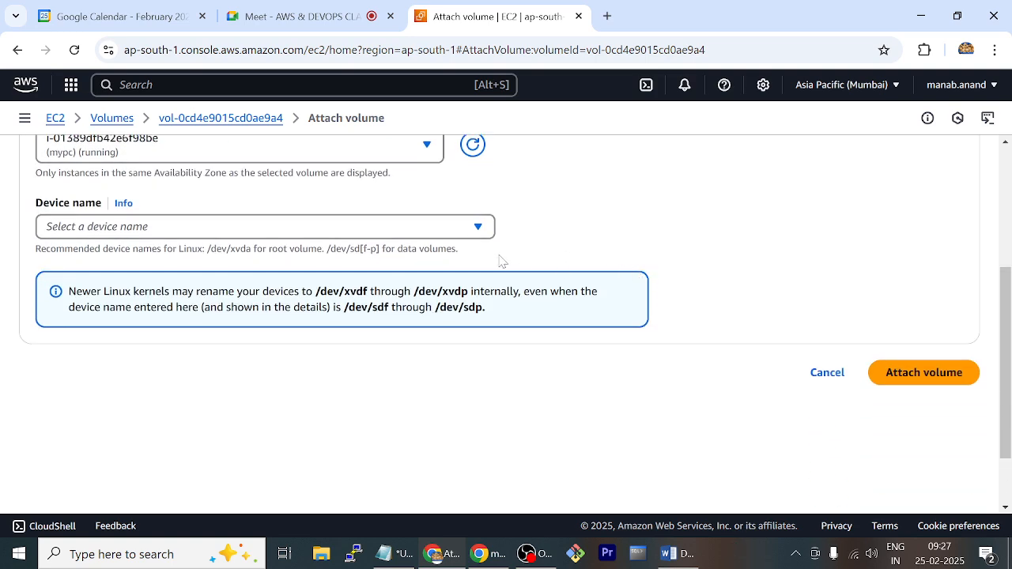
click(465, 233)
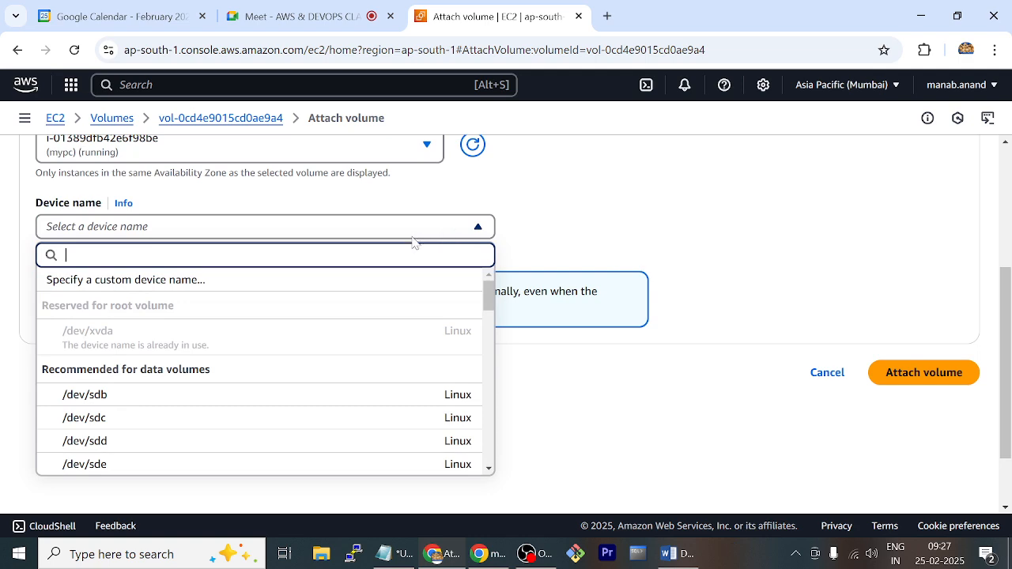
click(225, 397)
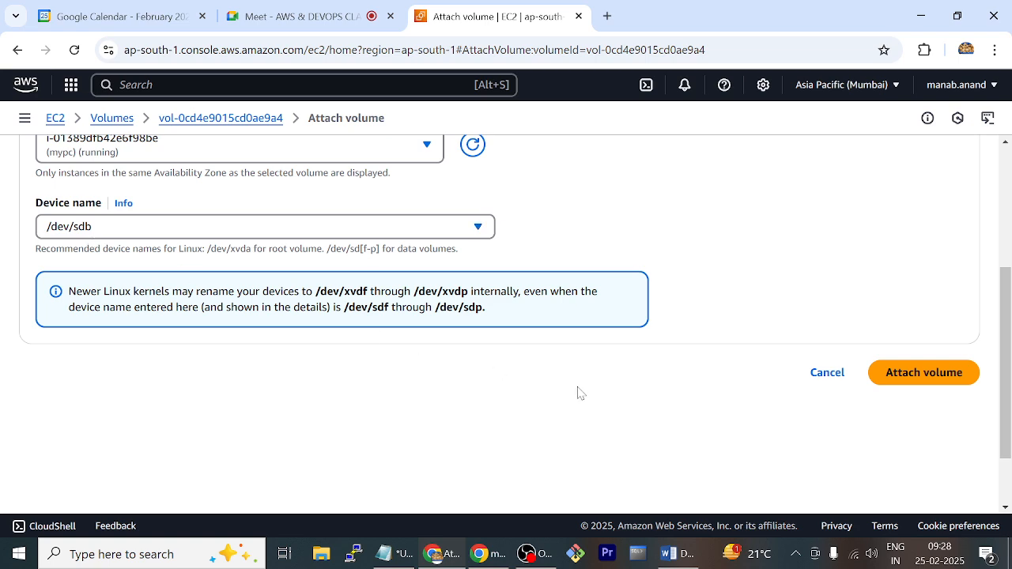
click(907, 384)
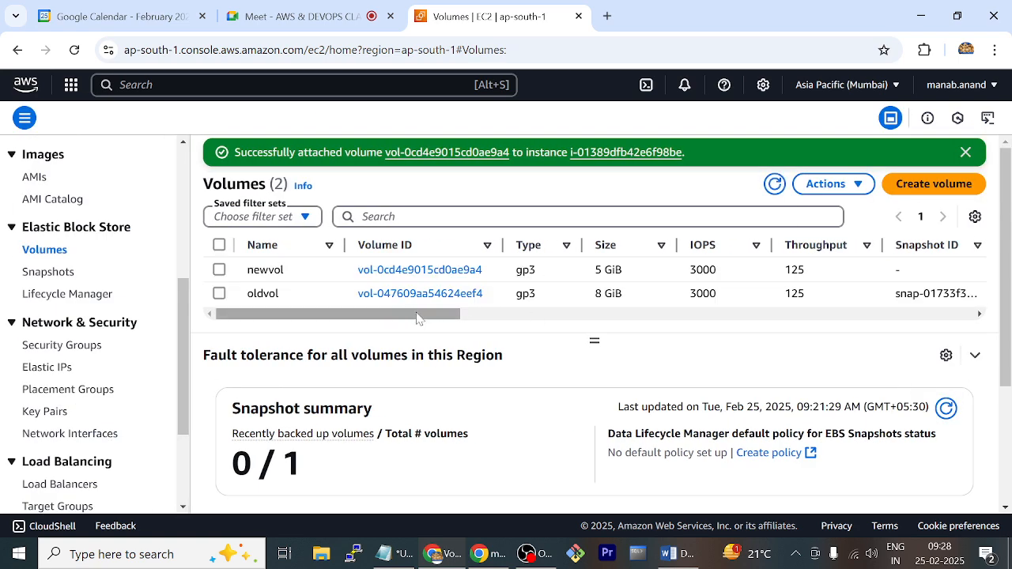
Check the state and attached resources of both volumes, and return to the mypc entry in the instances list
drag(420, 314, 633, 355)
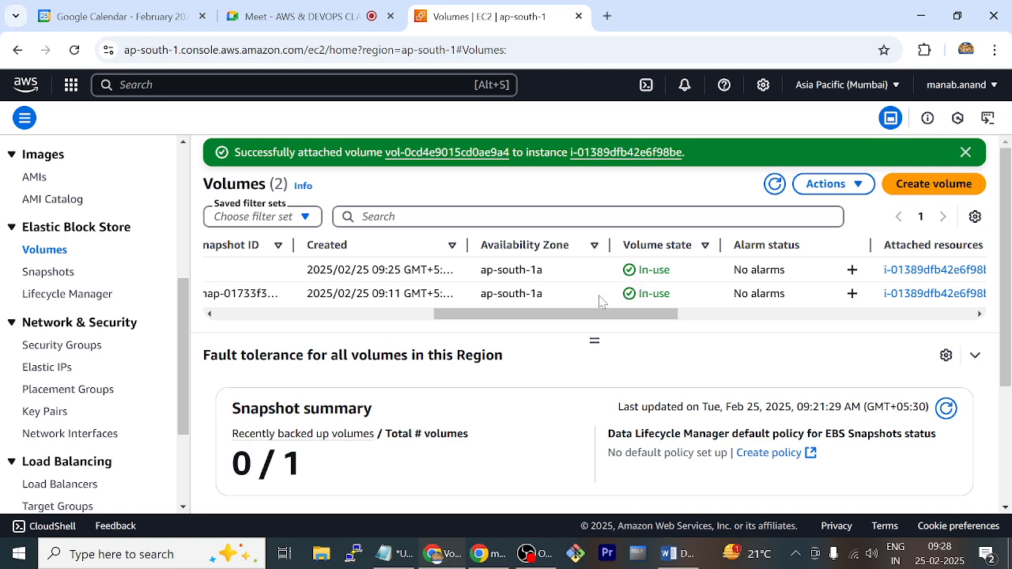
scroll(57, 247, up, 4)
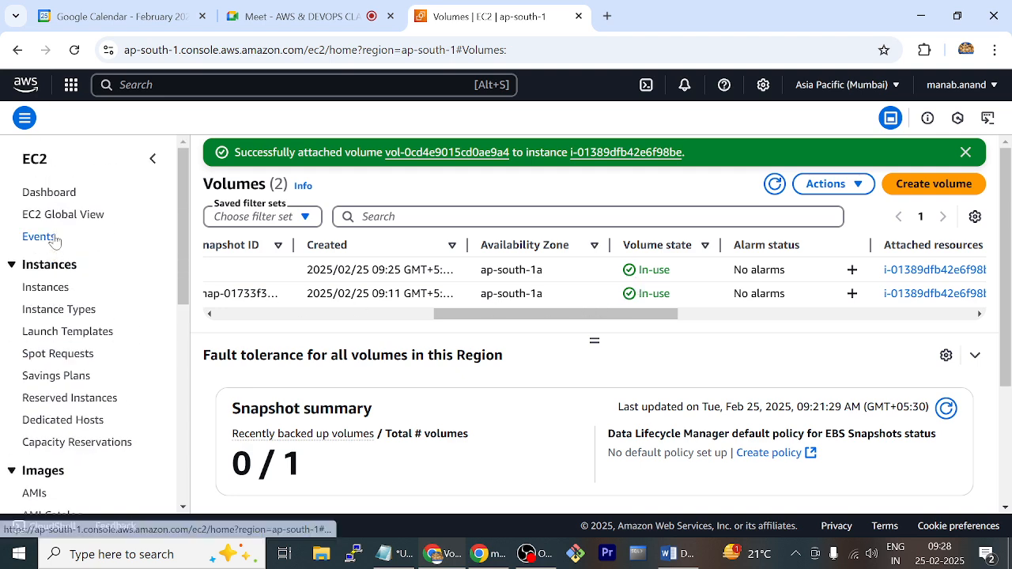
click(47, 289)
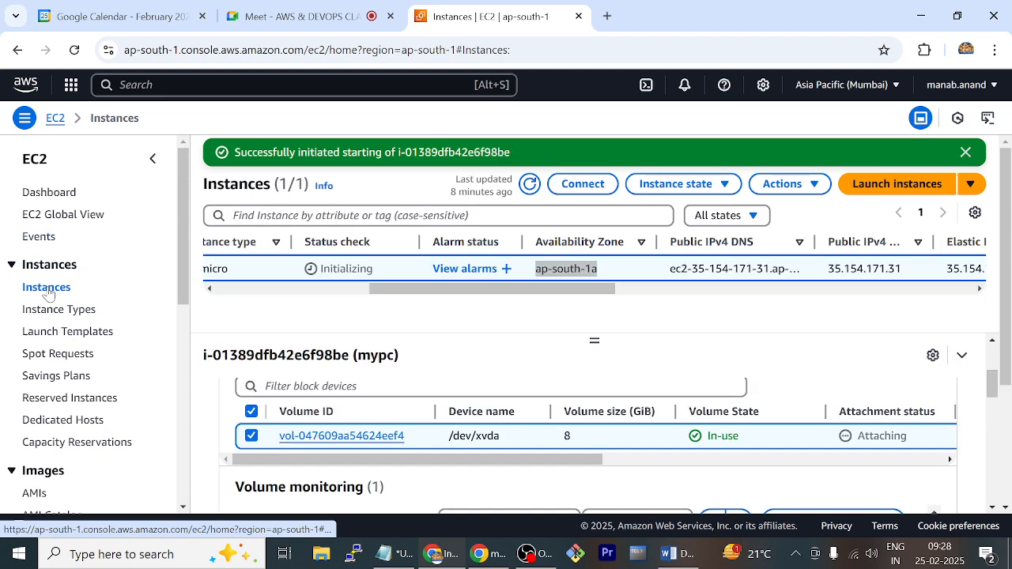
drag(463, 289, 265, 288)
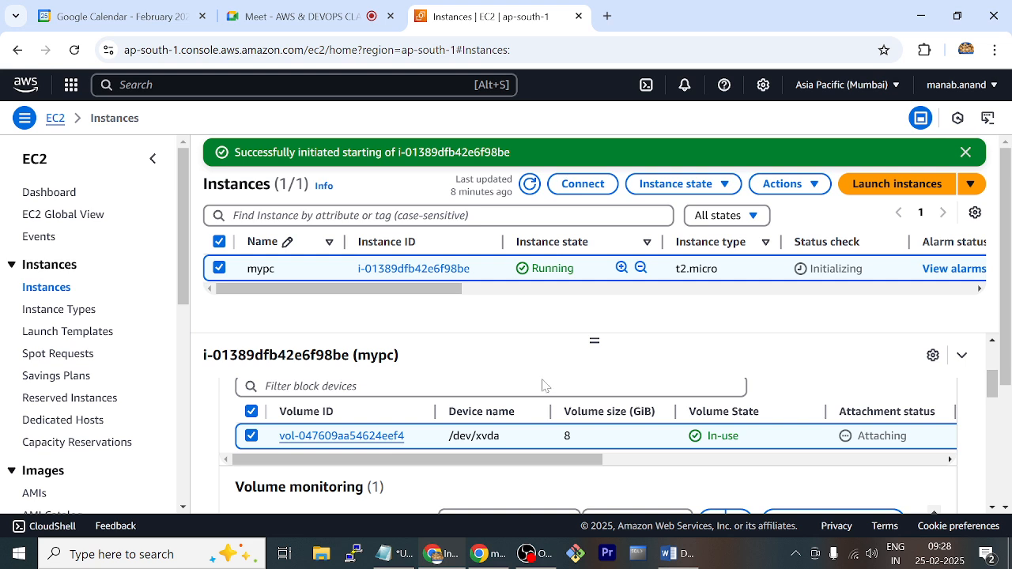
Refresh the instances list and check the attachment status of mypc's block devices
scroll(569, 429, up, 3)
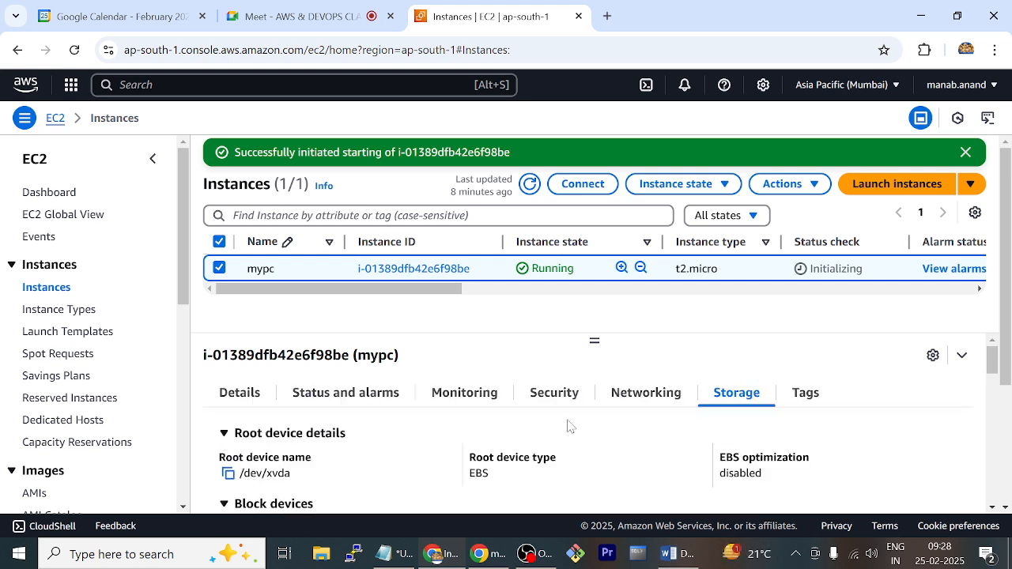
scroll(712, 435, down, 5)
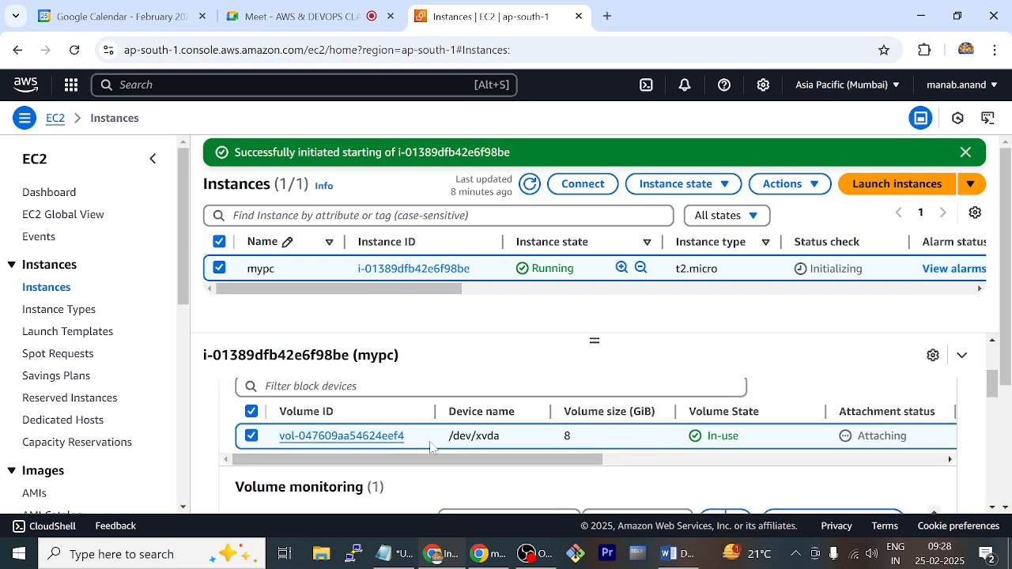
click(530, 187)
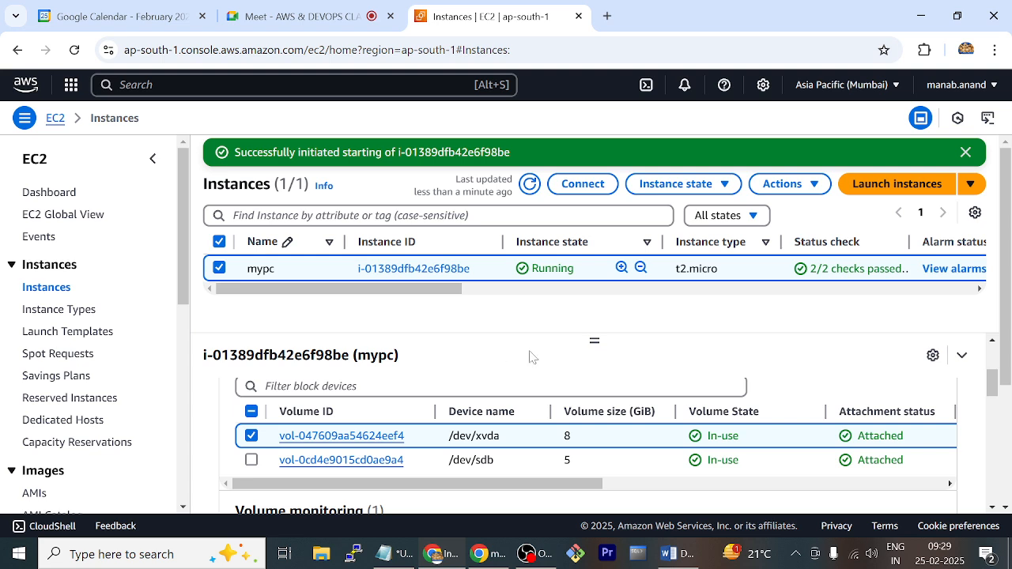
scroll(530, 357, down, 1)
scroll(529, 356, up, 1)
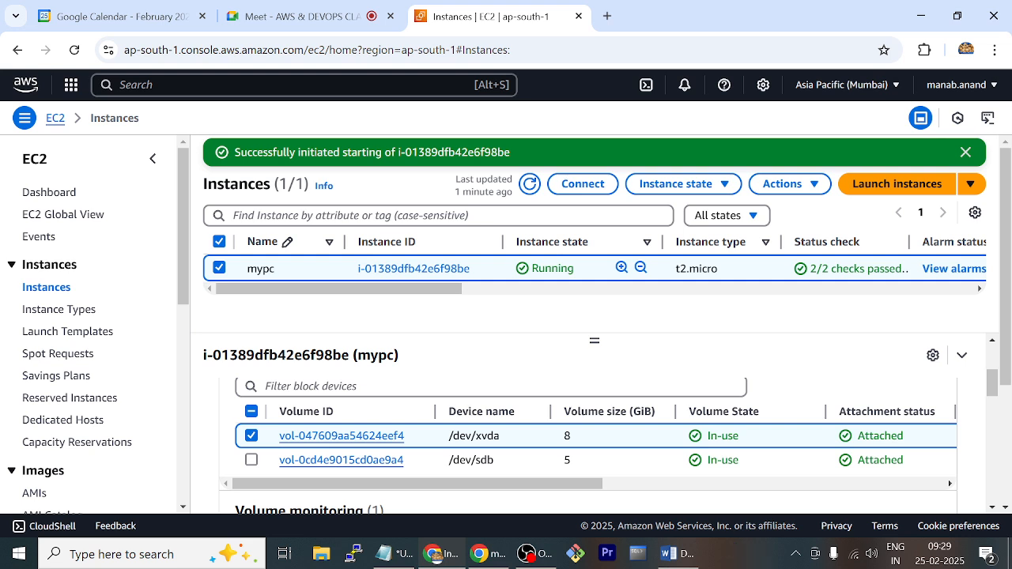
scroll(565, 438, up, 5)
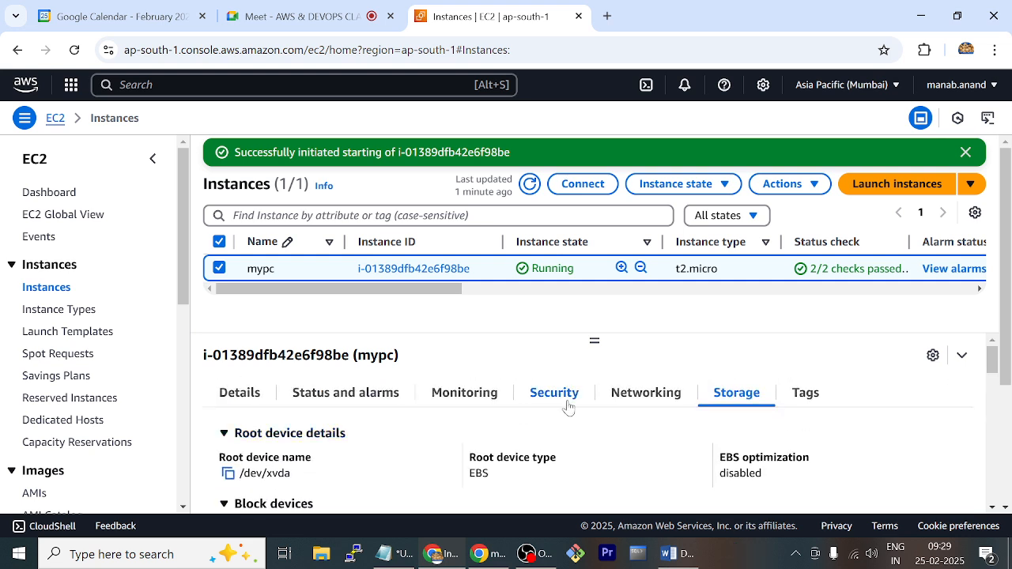
Examine mypc's networking details, including its network interfaces and associated Elastic IP addresses
click(646, 400)
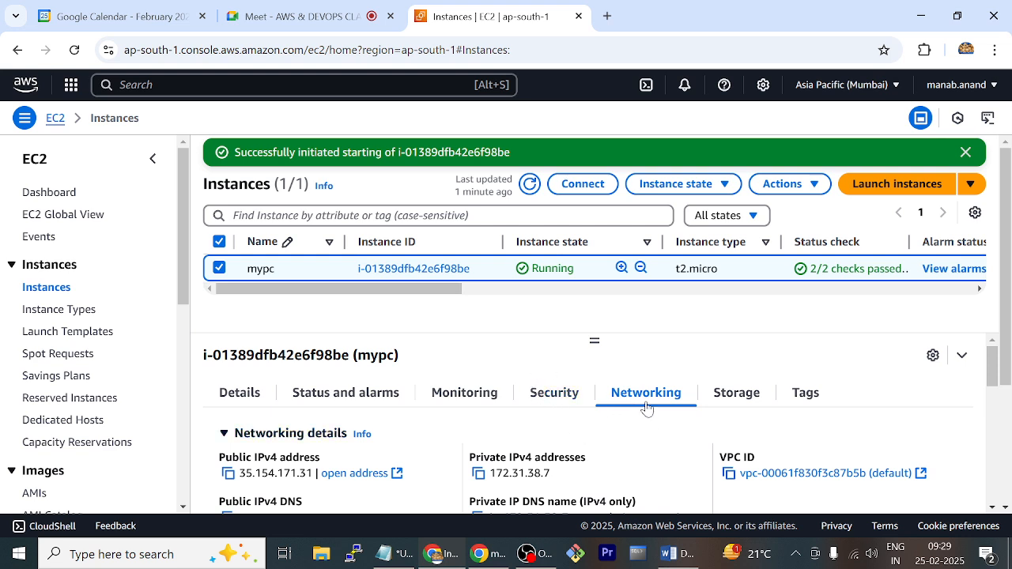
scroll(614, 443, down, 4)
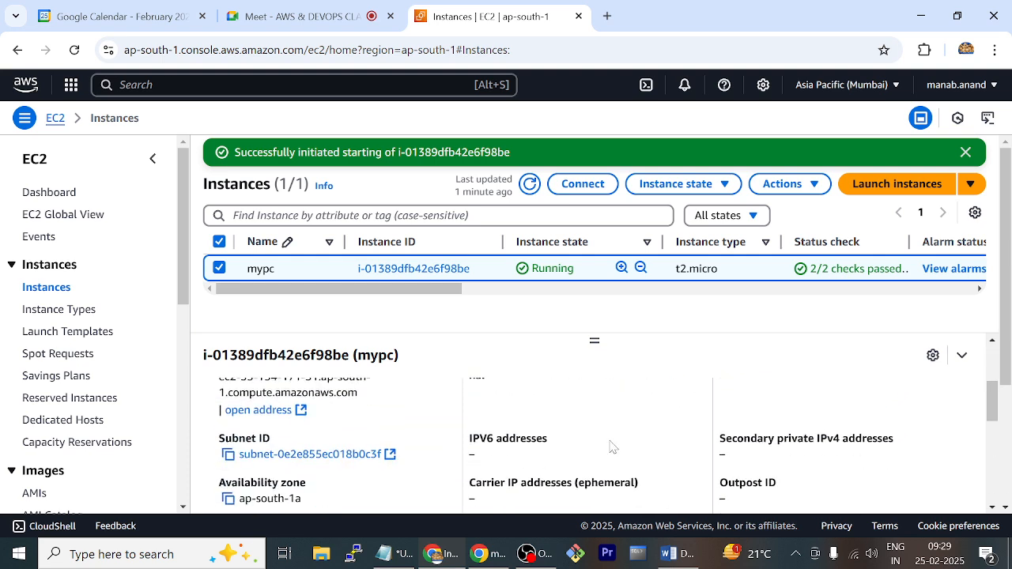
scroll(611, 446, down, 3)
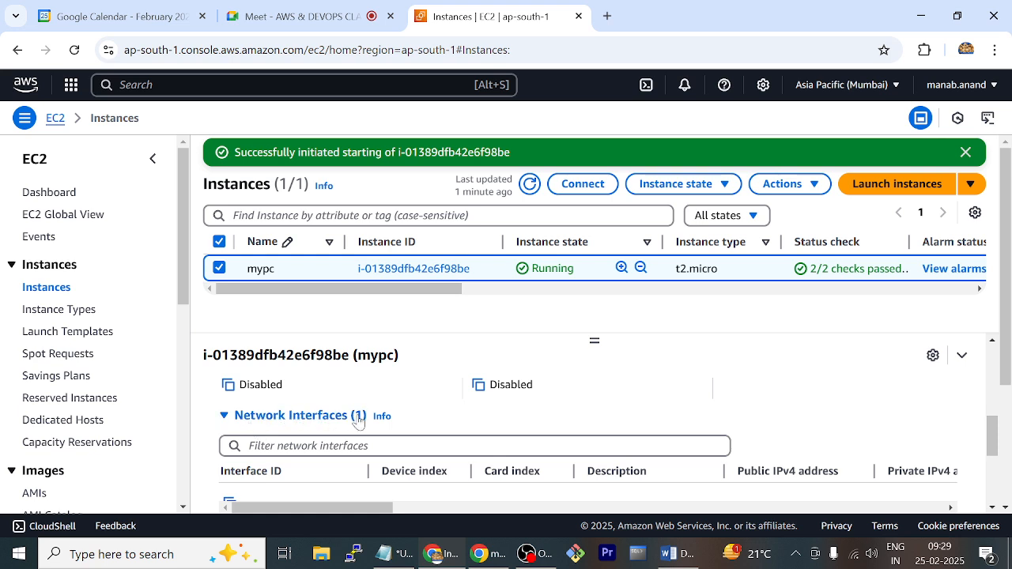
scroll(477, 427, down, 1)
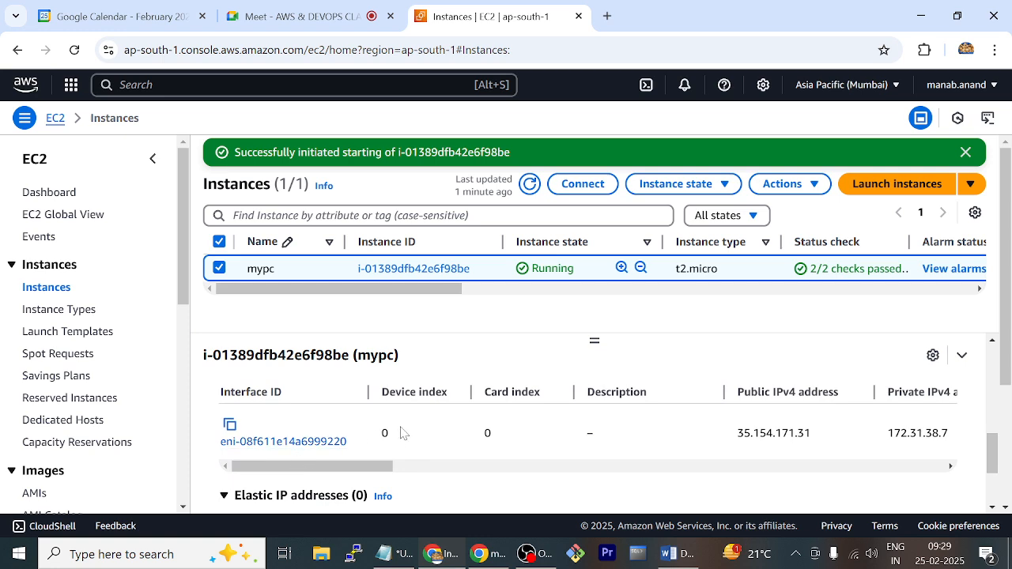
drag(368, 393, 414, 405)
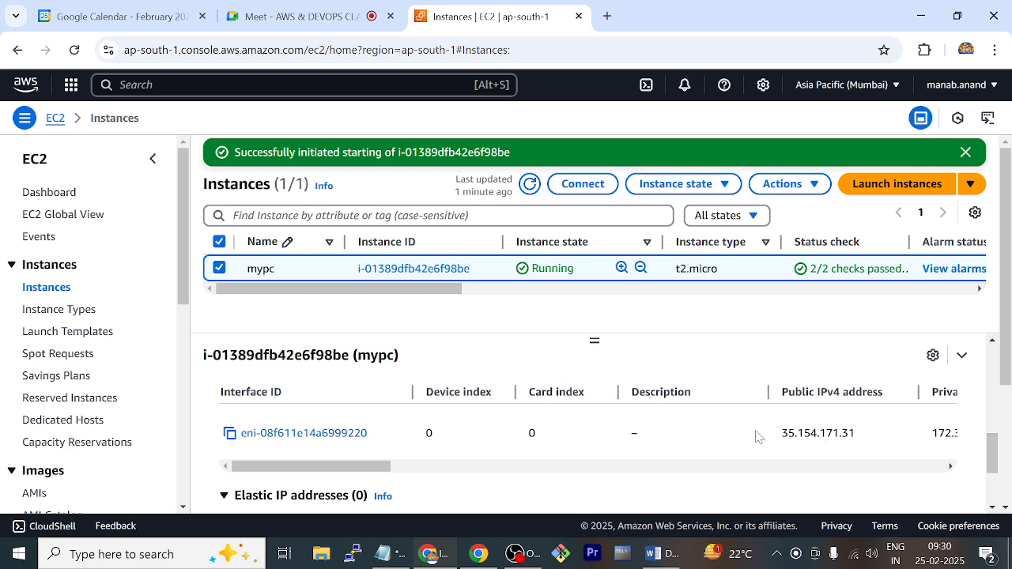
scroll(594, 441, down, 1)
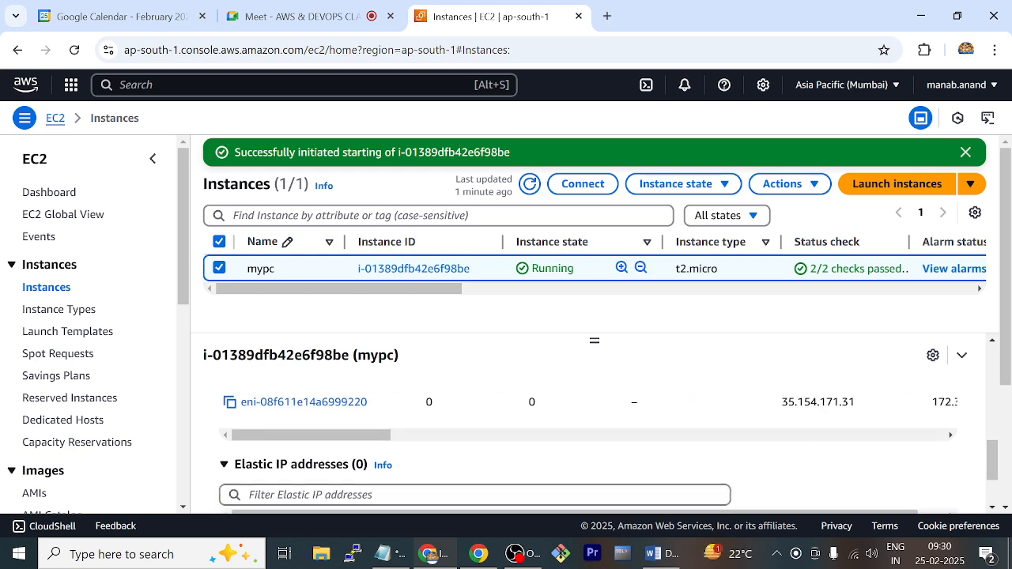
scroll(594, 441, down, 1)
scroll(593, 441, down, 3)
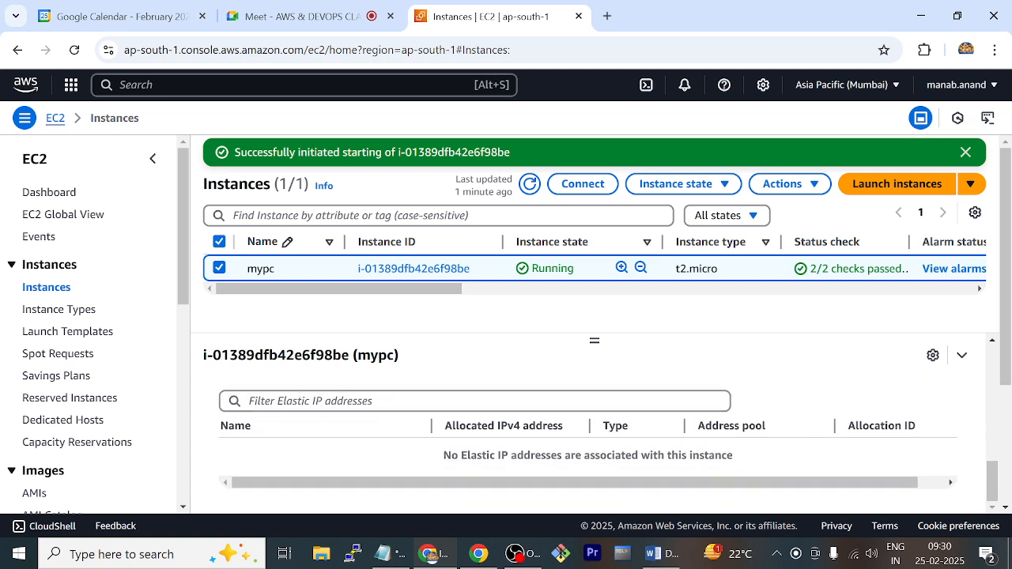
Refresh the instance data and review the public and private IPv4 addresses of mypc's network interface
click(530, 184)
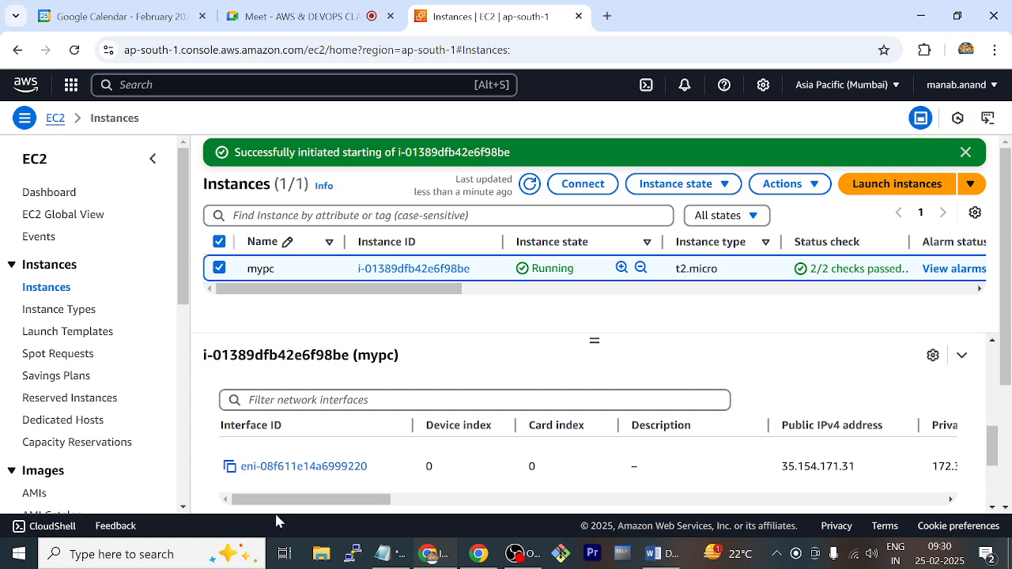
drag(312, 500, 393, 518)
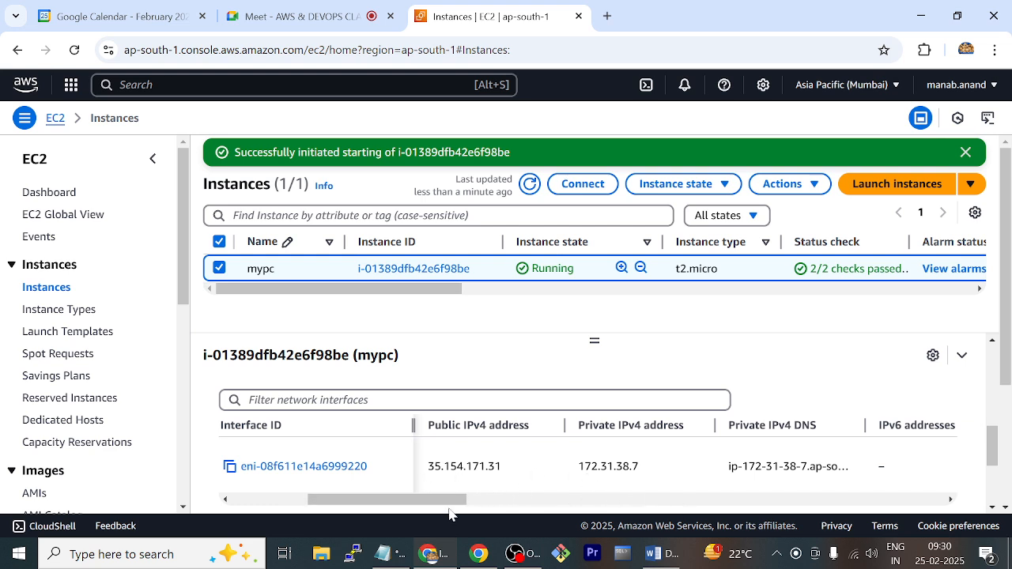
drag(445, 513, 296, 495)
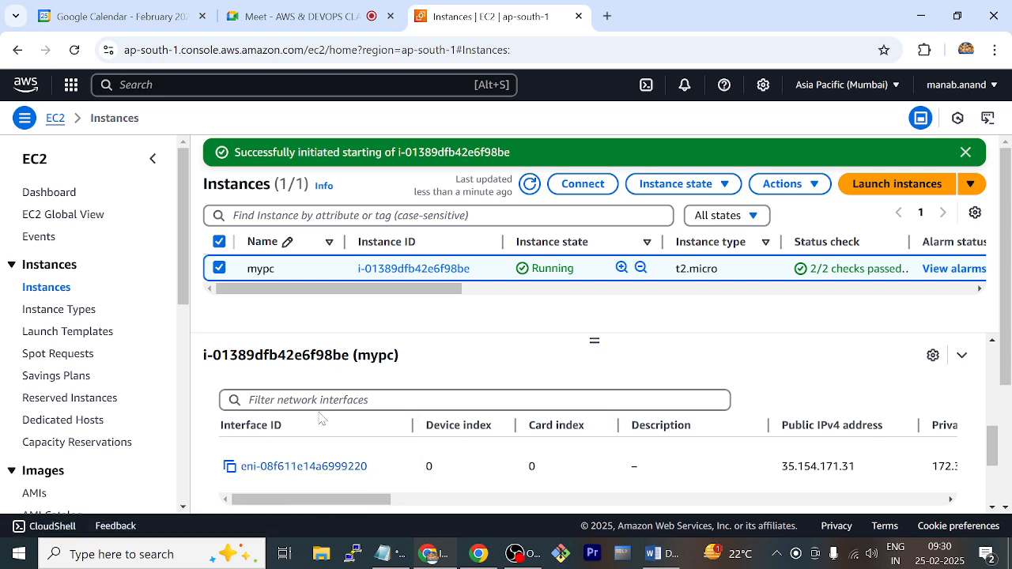
scroll(250, 456, up, 1)
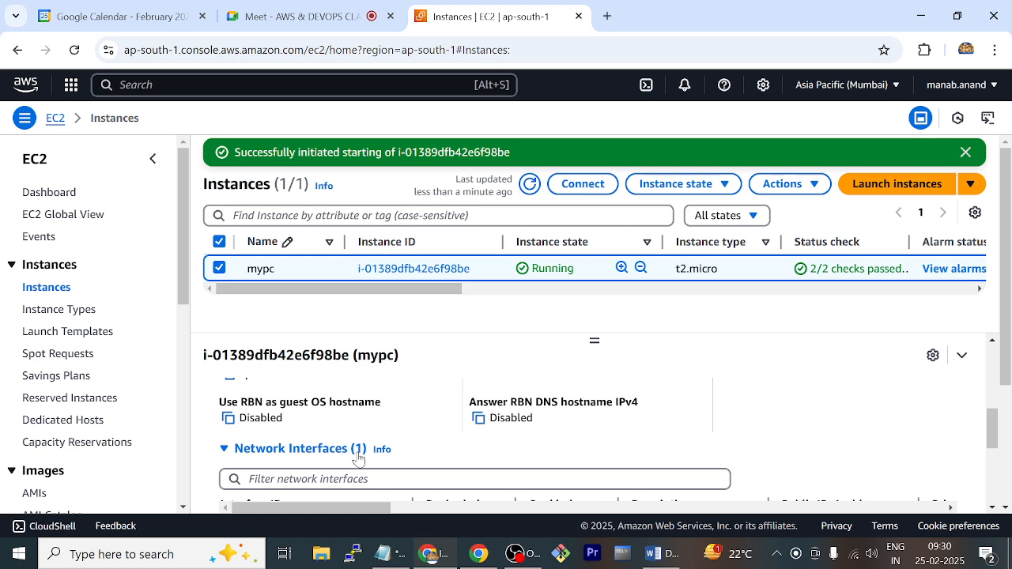
Go to the EC2 network interfaces list and name the existing interface oldnic
scroll(126, 398, down, 2)
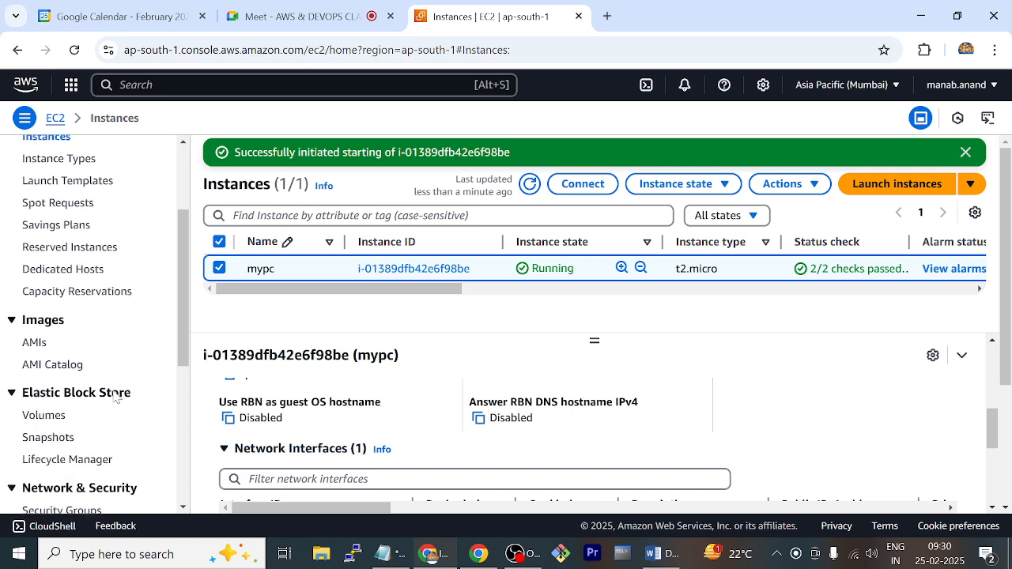
scroll(113, 398, down, 1)
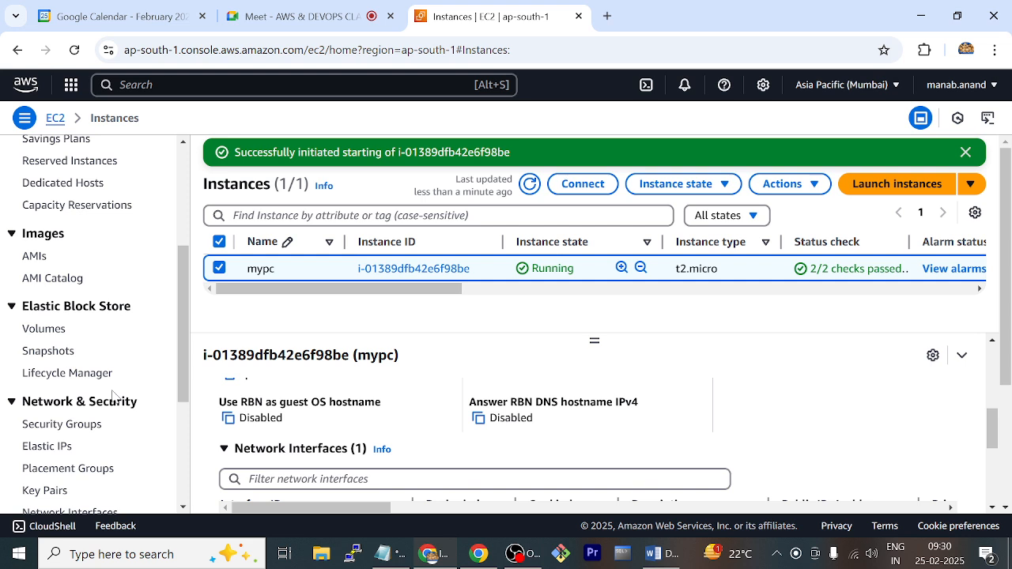
scroll(113, 397, down, 1)
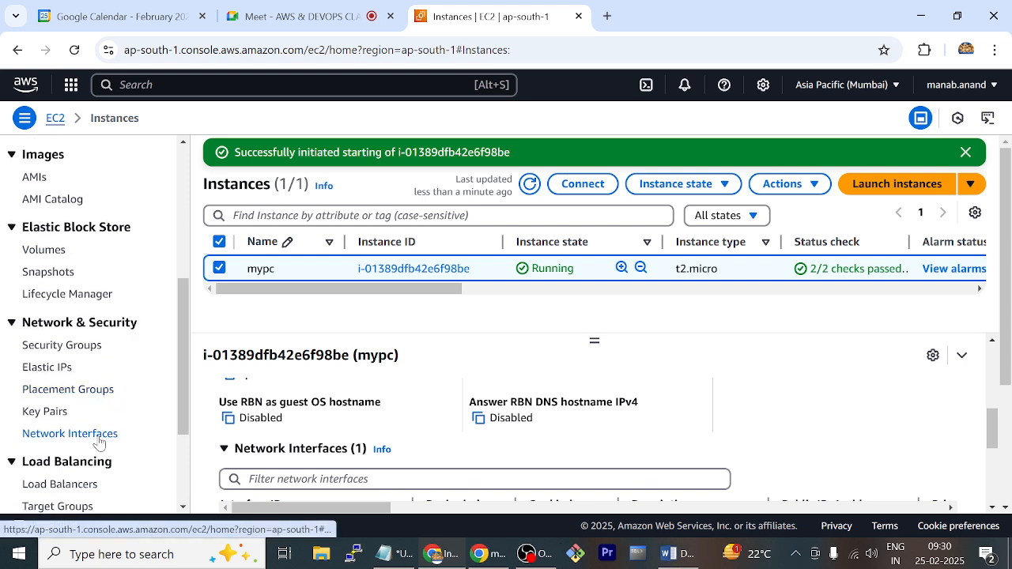
click(99, 437)
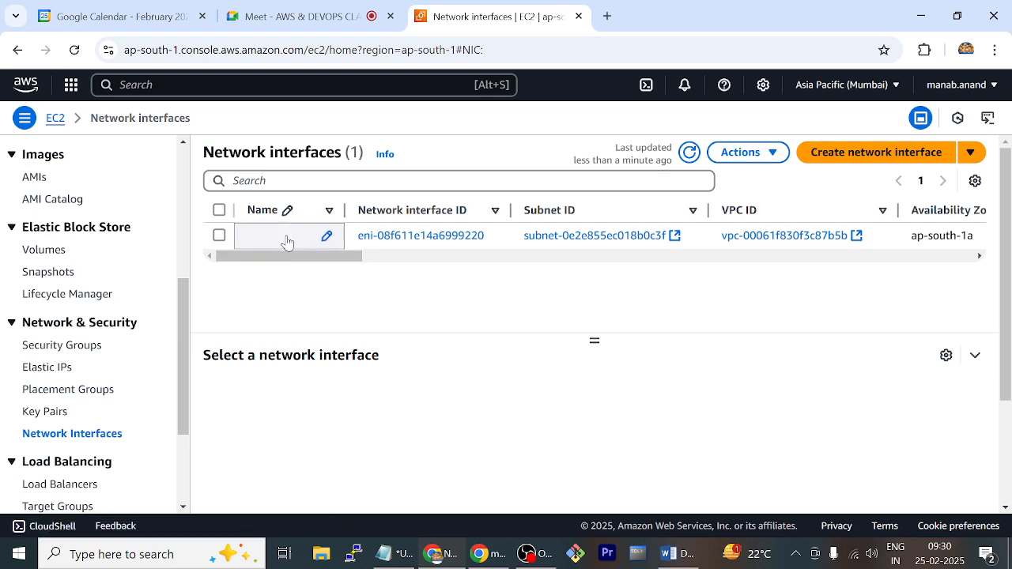
click(325, 235)
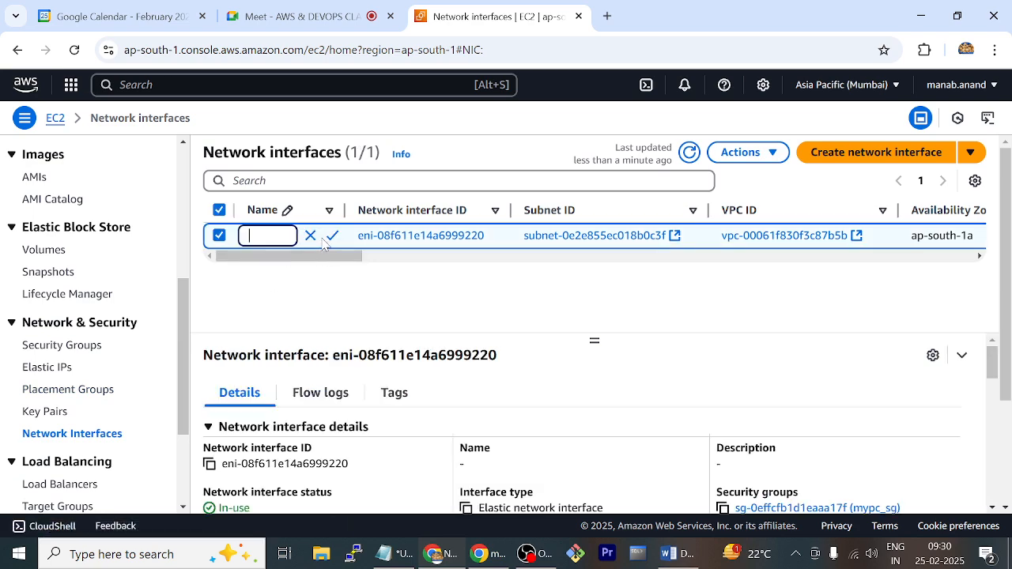
text(oldnic)
key(Return)
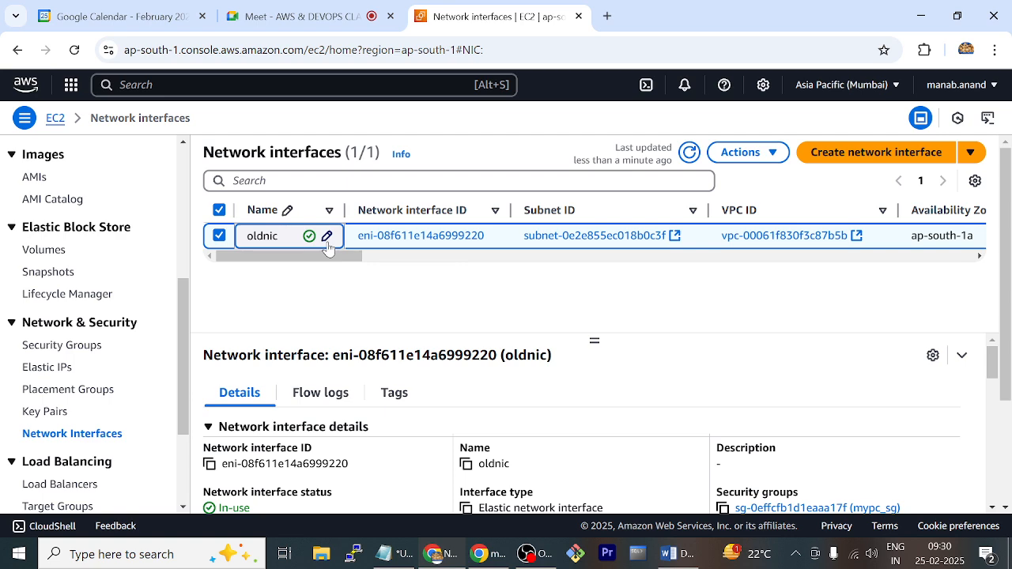
Start a new network interface and choose subnet-0e2e855ec018b0c3f in ap-south-1a as its subnet
click(840, 153)
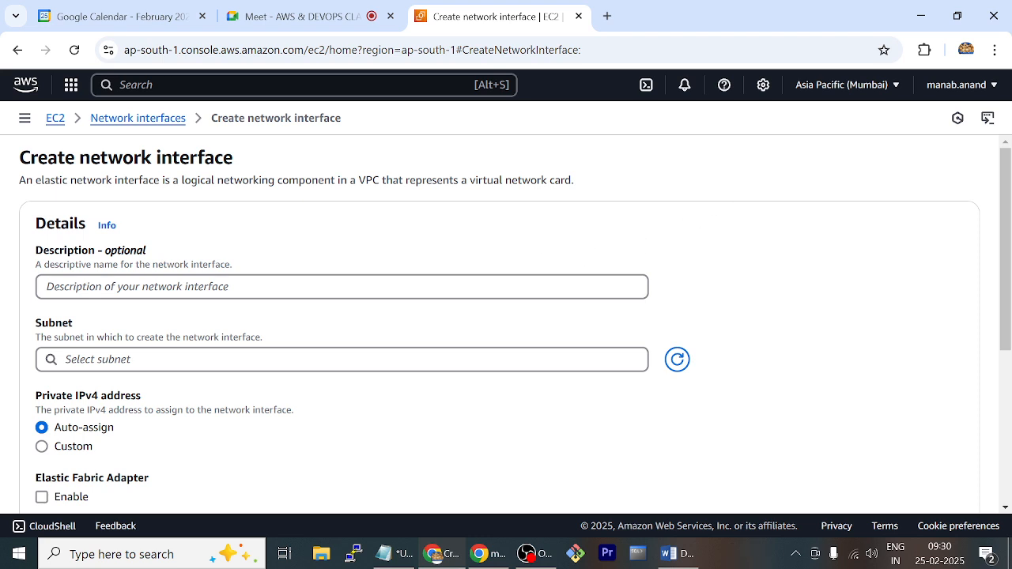
click(341, 287)
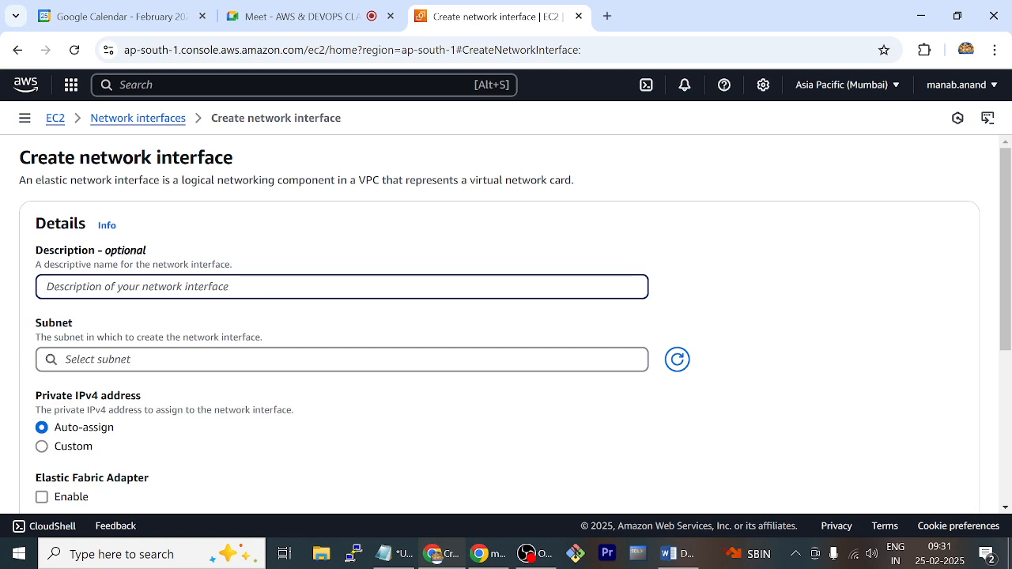
click(342, 360)
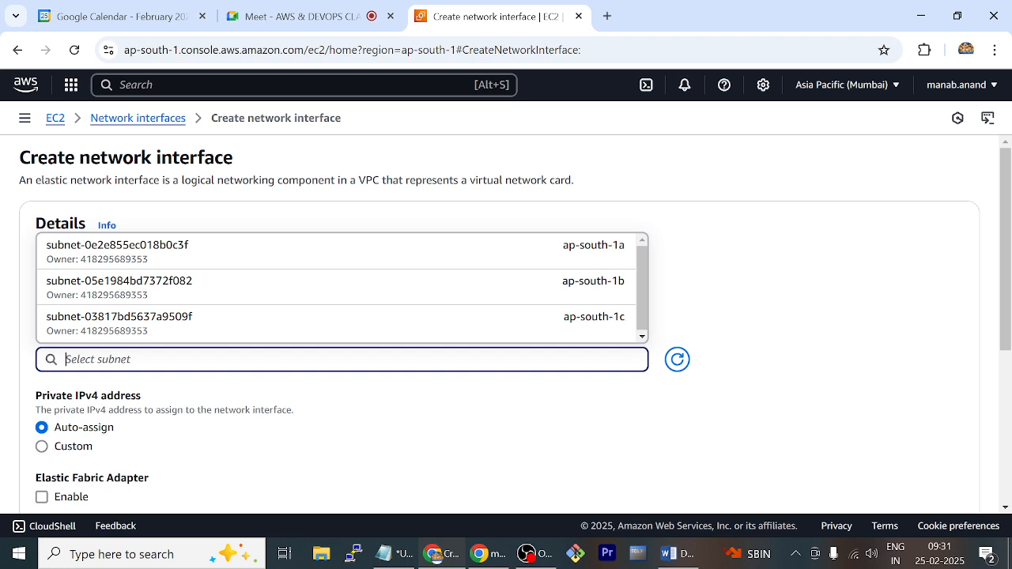
click(557, 254)
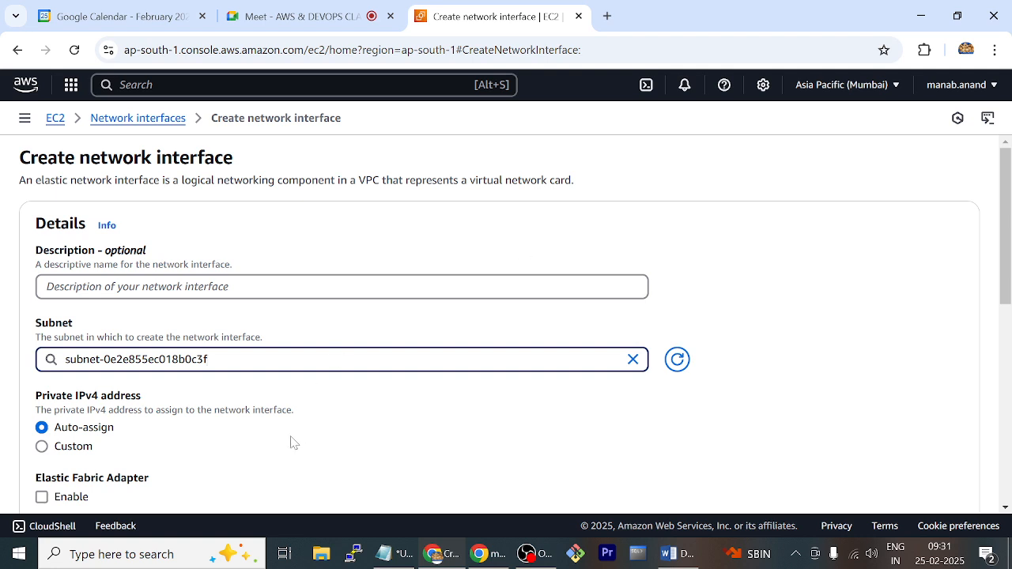
Assign the mypc_sg security group, keep the private IPv4 address on auto-assign, and create the network interface
scroll(226, 402, down, 1)
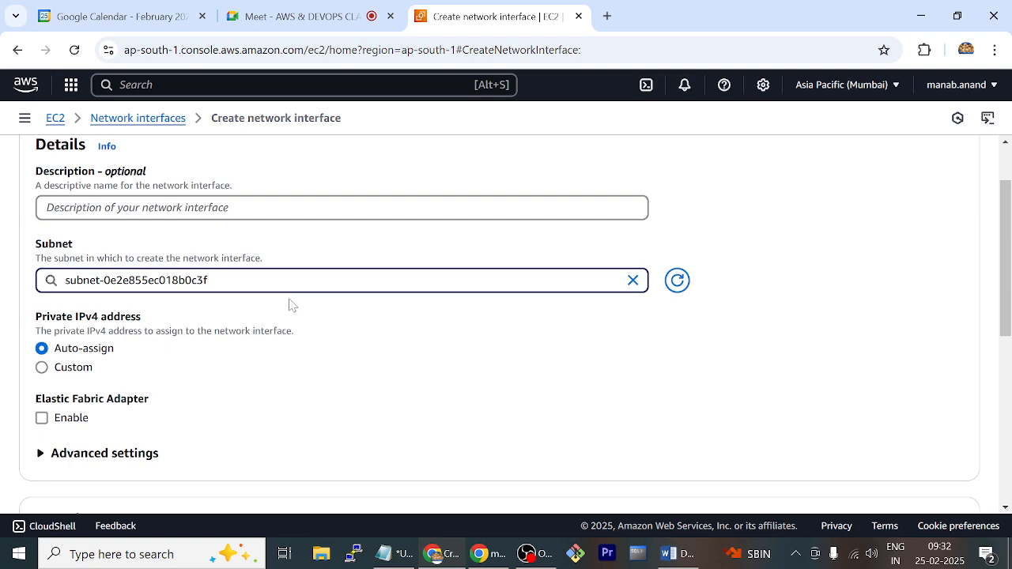
scroll(312, 376, down, 2)
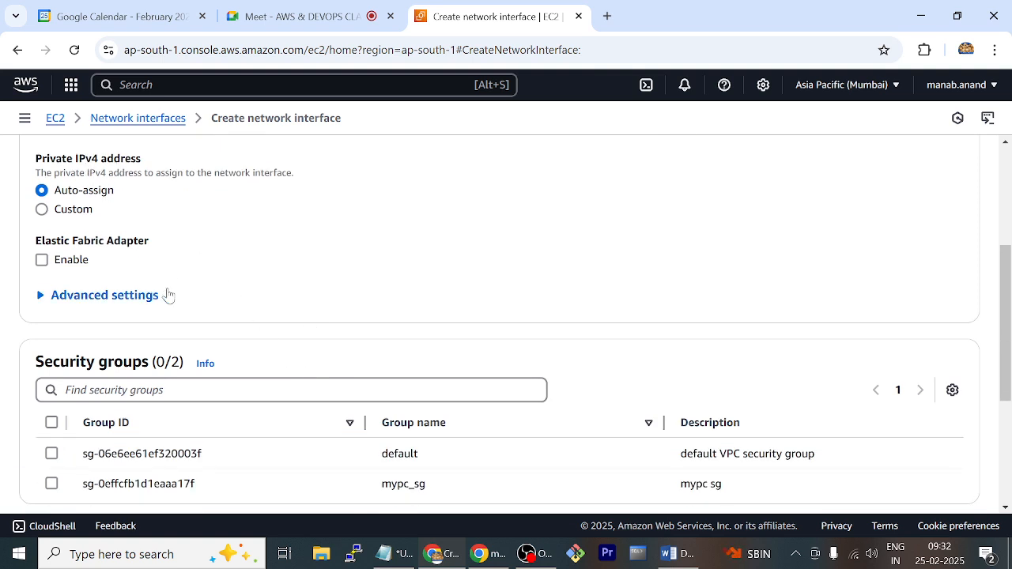
scroll(201, 318, down, 1)
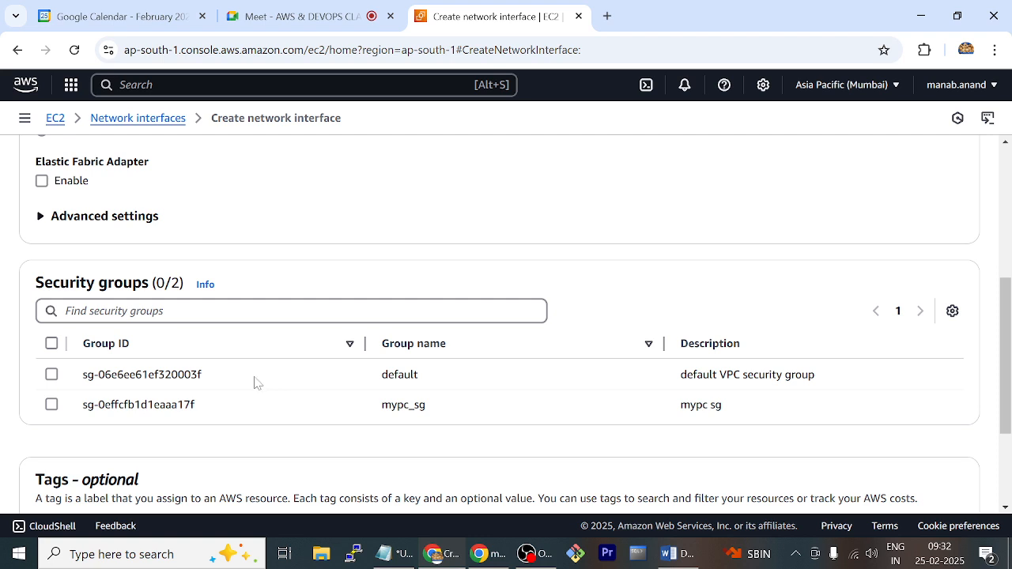
click(56, 404)
scroll(236, 421, down, 1)
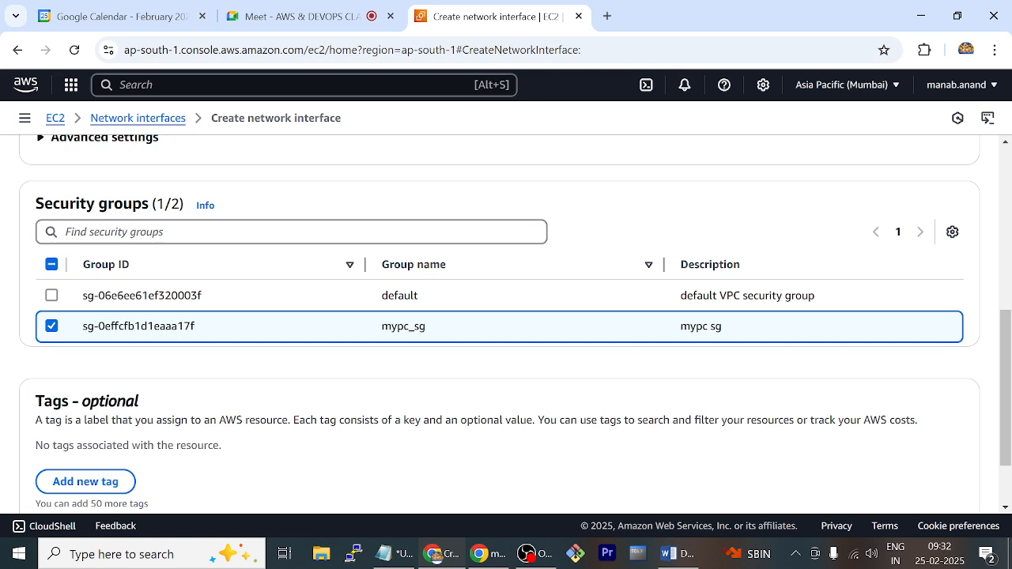
scroll(235, 422, down, 1)
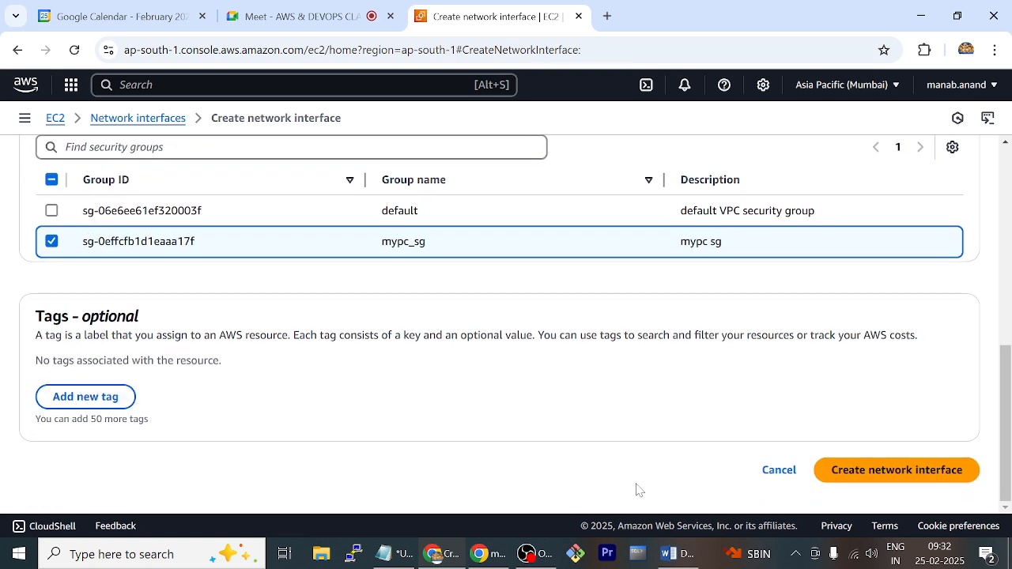
click(912, 473)
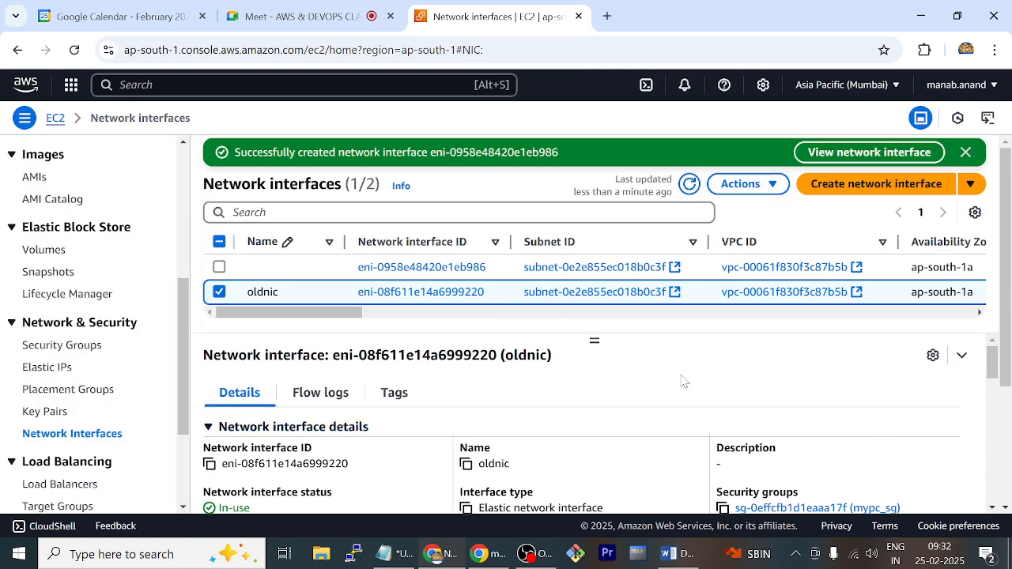
Name the newly created, unnamed network interface newnic
click(327, 269)
text(n)
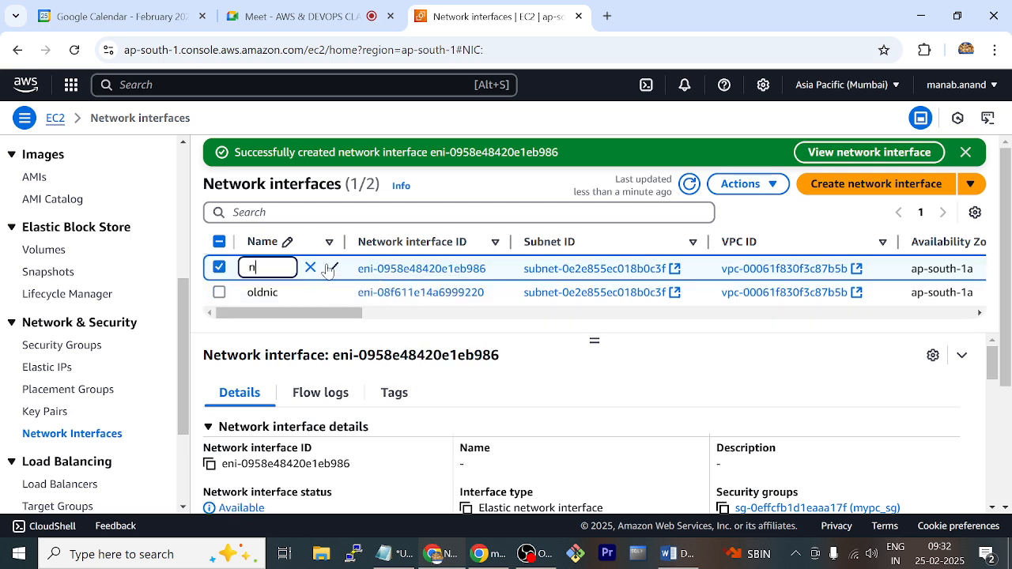
text(ewnic)
click(328, 269)
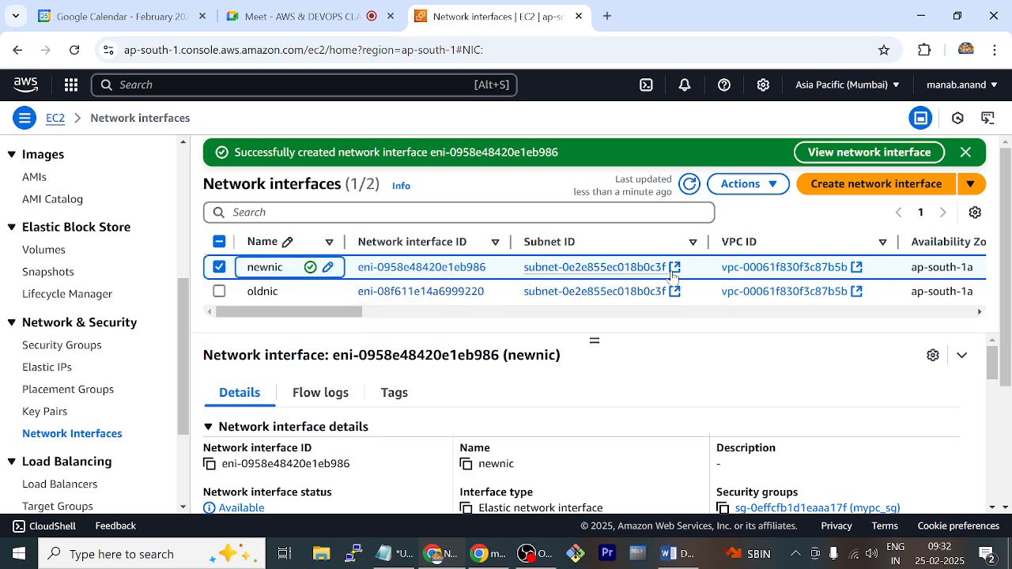
Attach the newnic network interface to the mypc instance i-01389dfb42e6f98be in the default VPC vpc-00061f830f3c87b5b
click(768, 186)
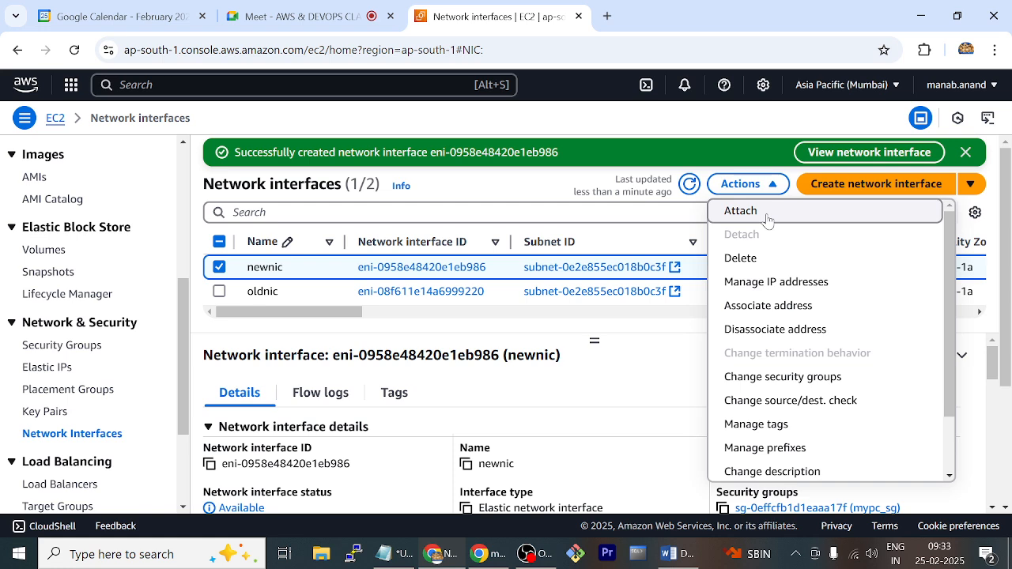
click(741, 211)
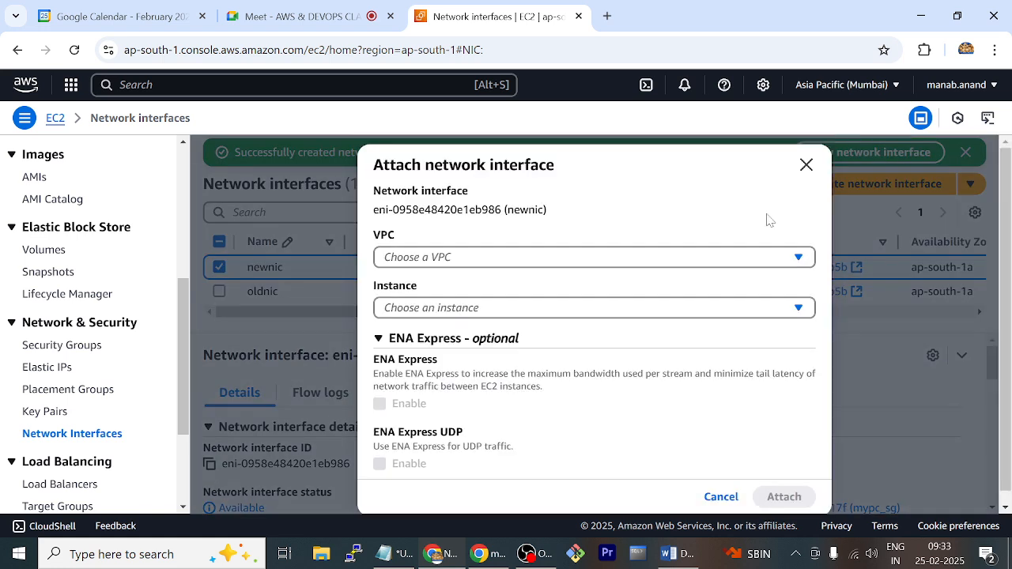
click(581, 266)
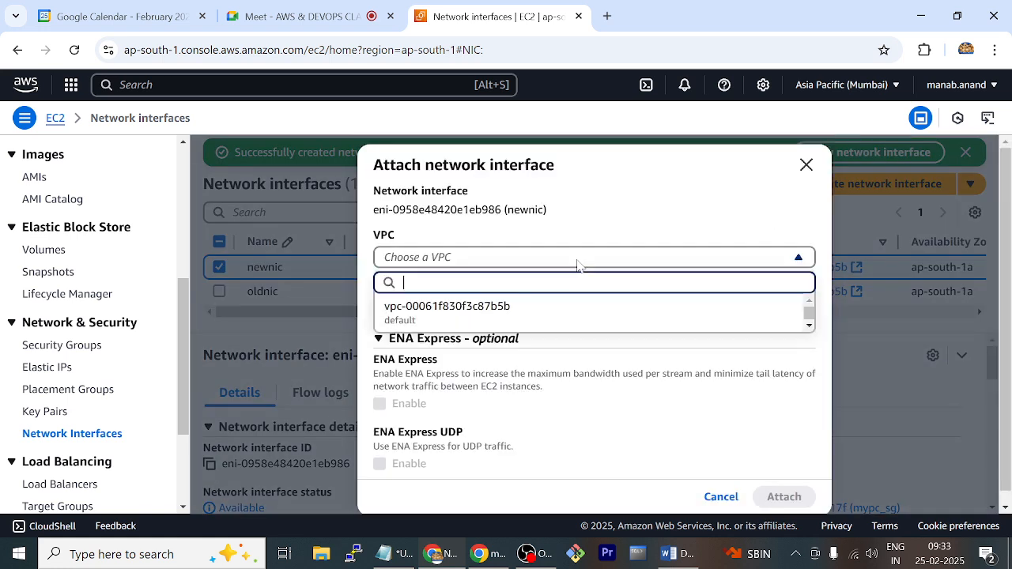
click(524, 313)
click(561, 312)
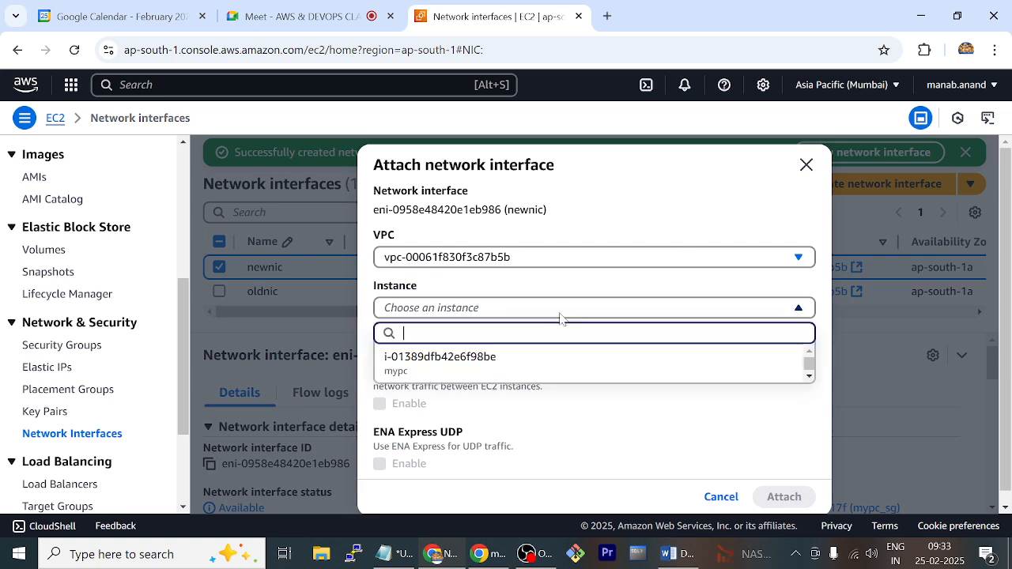
click(492, 367)
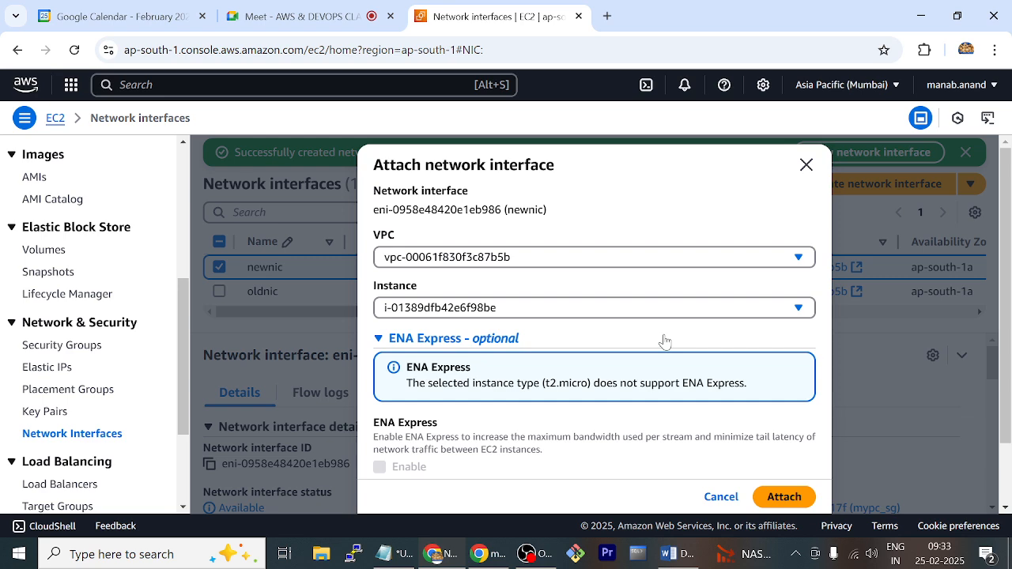
scroll(662, 341, down, 1)
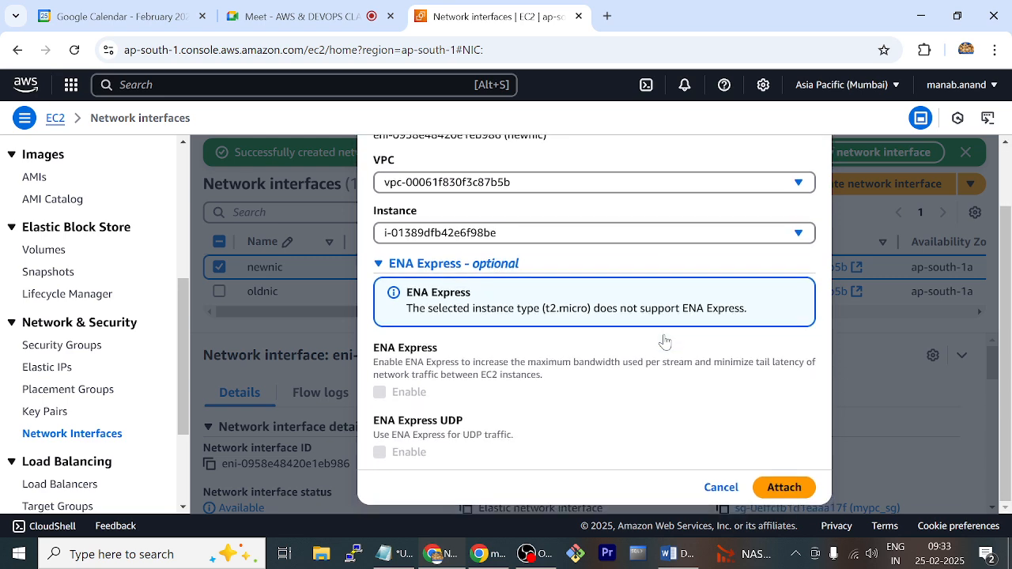
click(781, 489)
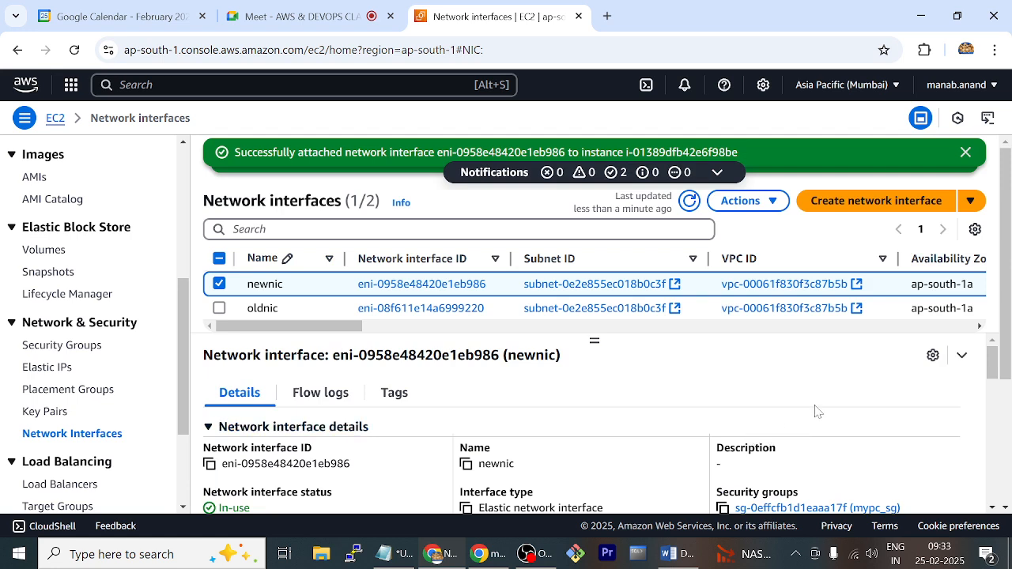
Review the attachment columns of both network interfaces, then go to the EC2 instances list and refresh the mypc instance's data
drag(355, 332, 583, 368)
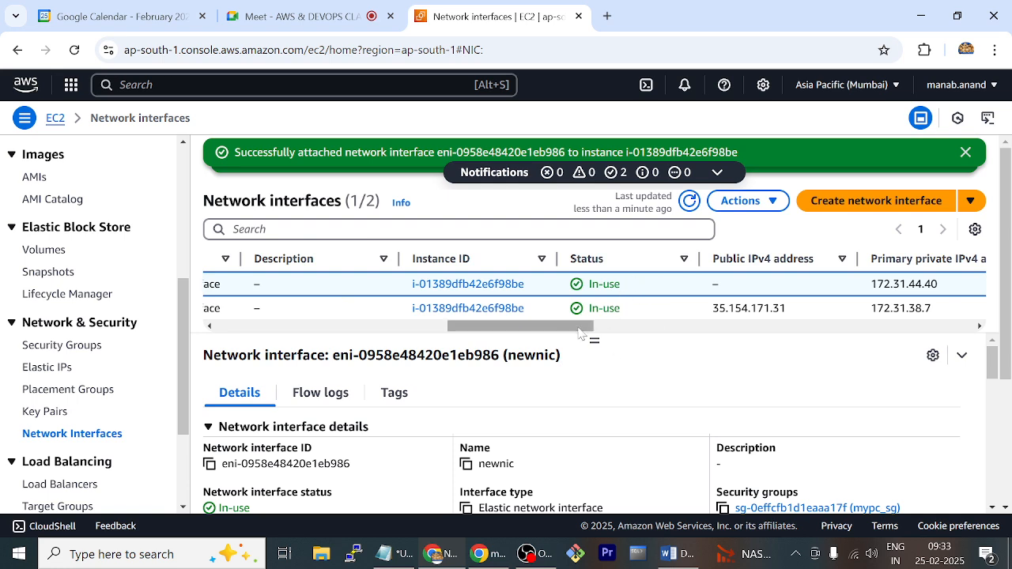
drag(565, 328, 333, 323)
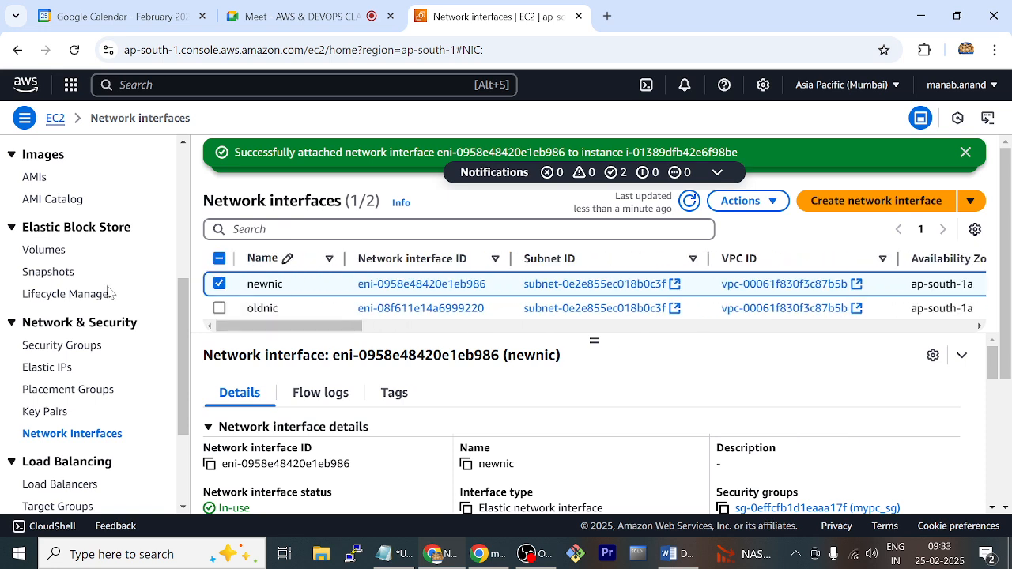
scroll(79, 312, up, 3)
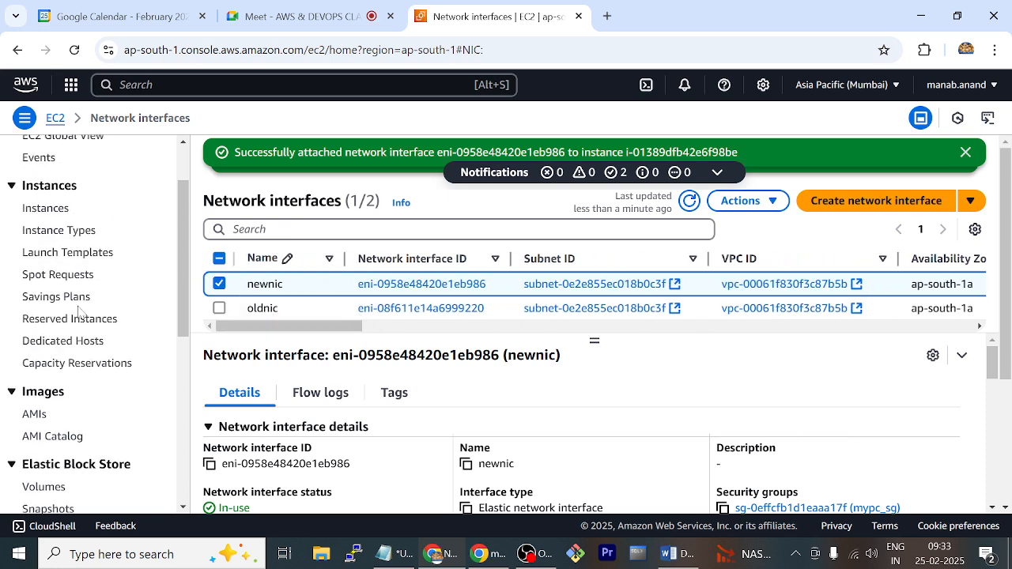
click(58, 211)
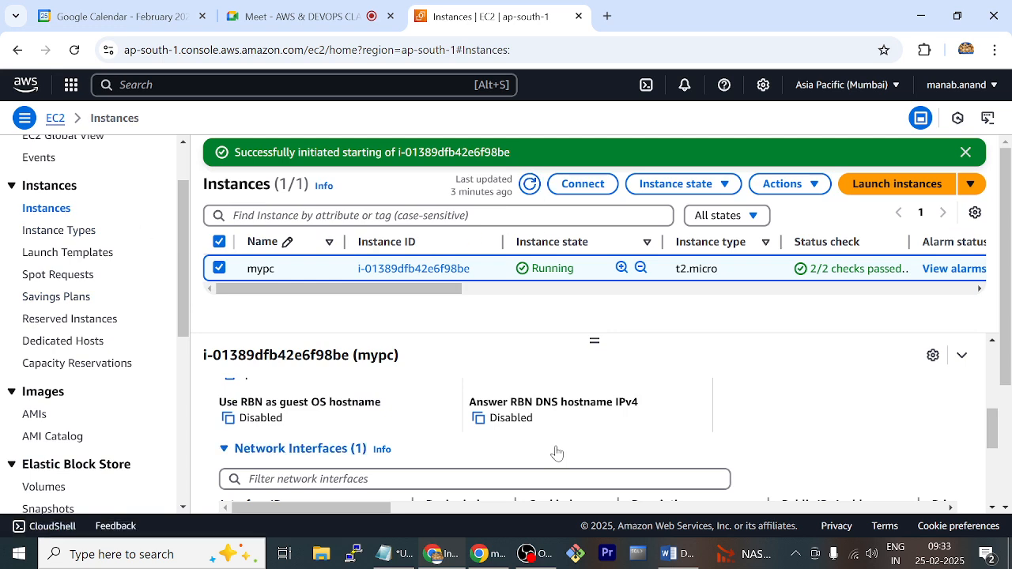
scroll(555, 446, down, 1)
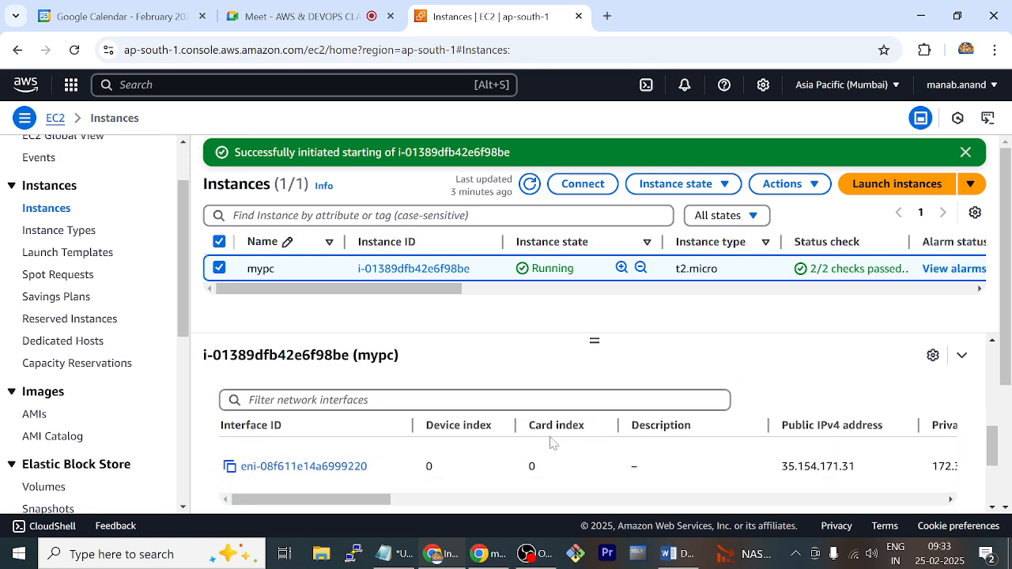
scroll(515, 434, up, 1)
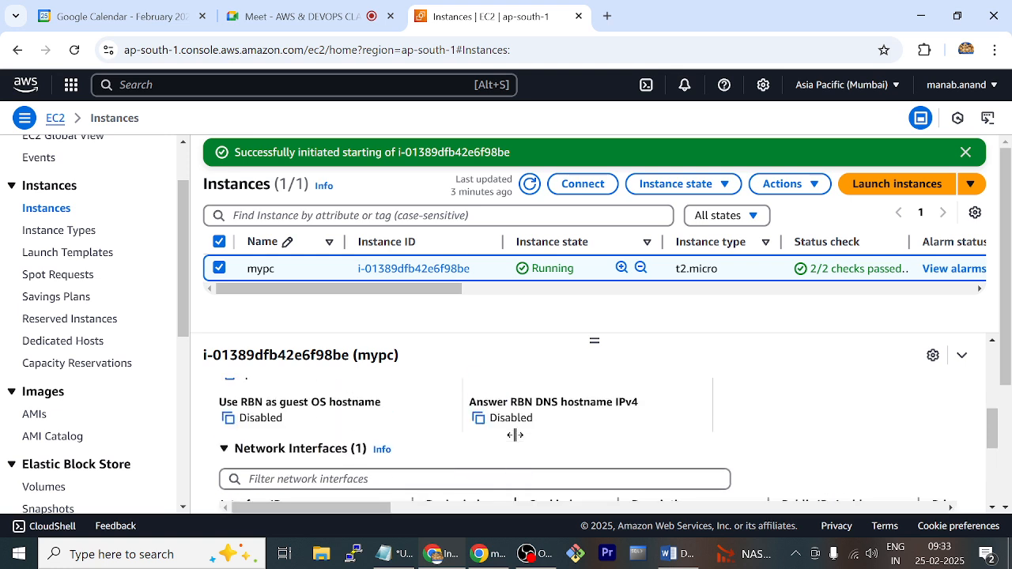
click(530, 184)
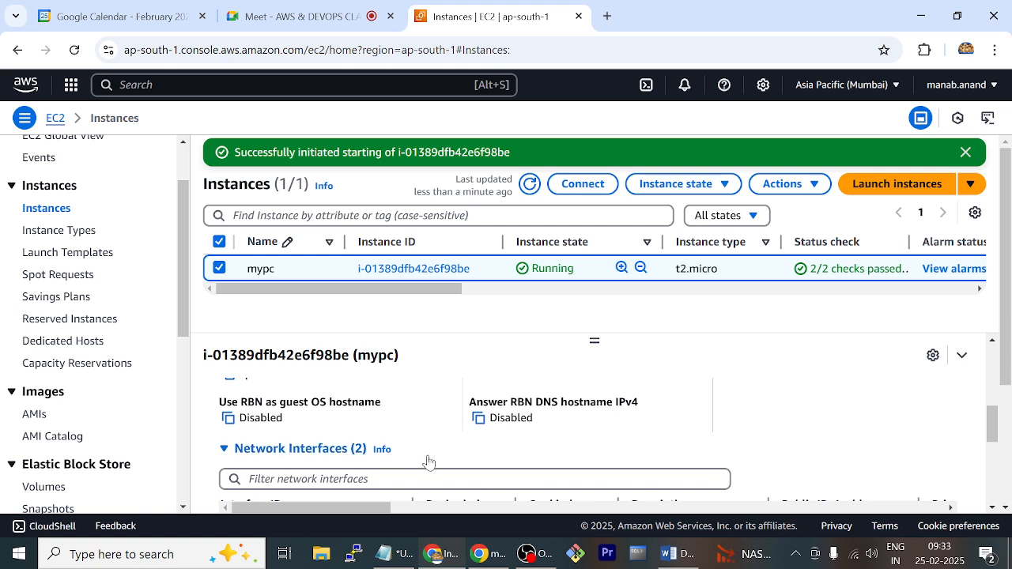
Examine the network interfaces of the mypc instance, comparing the public and private IPv4 addresses of the old and new interface
scroll(429, 463, down, 1)
scroll(430, 462, down, 1)
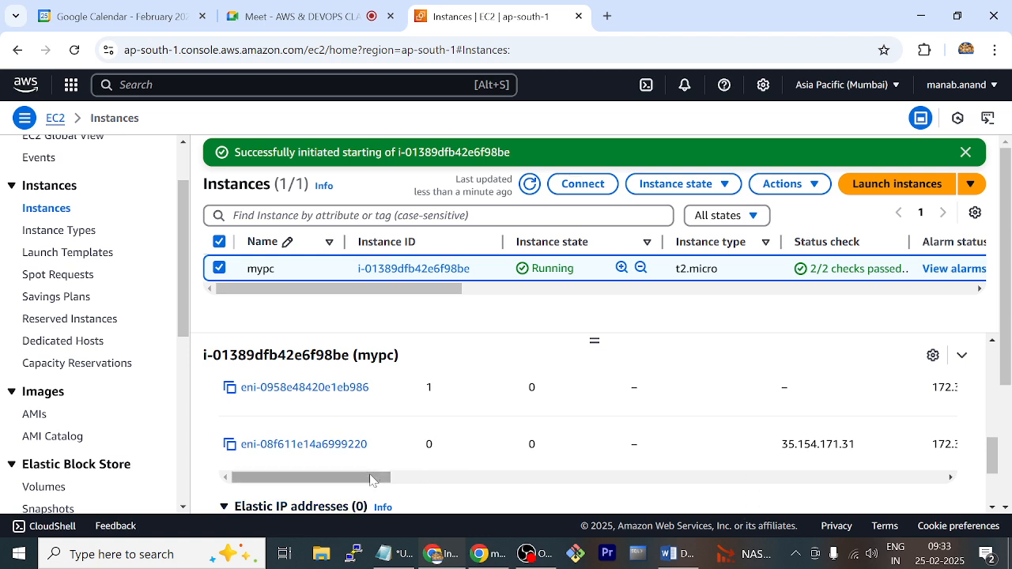
drag(371, 478, 423, 478)
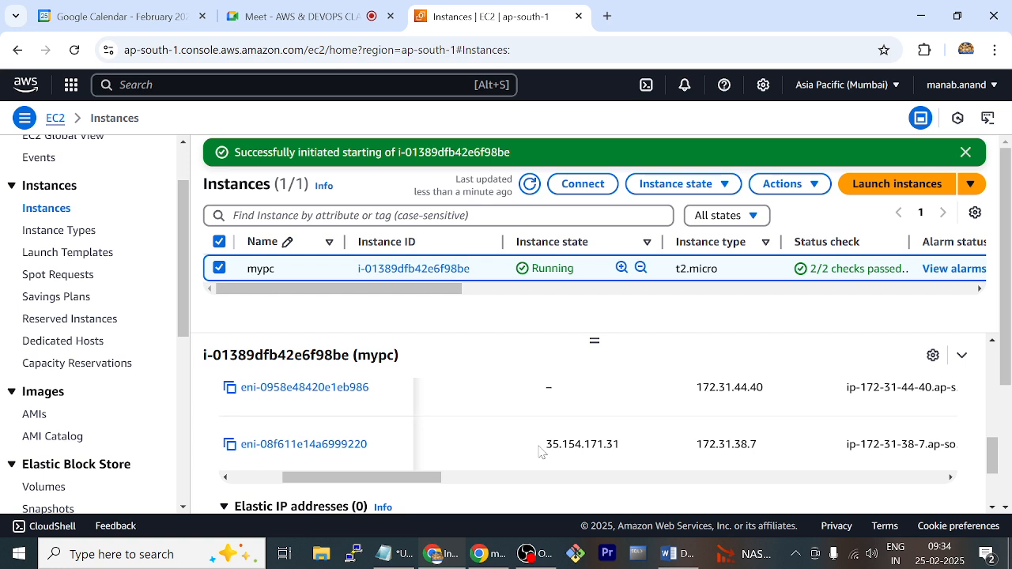
drag(540, 451, 631, 456)
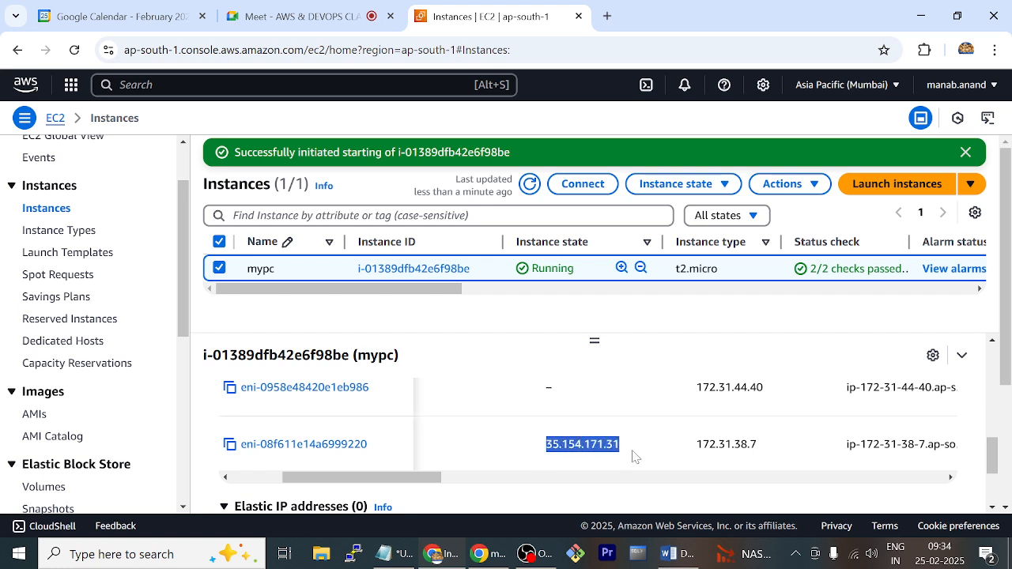
click(577, 393)
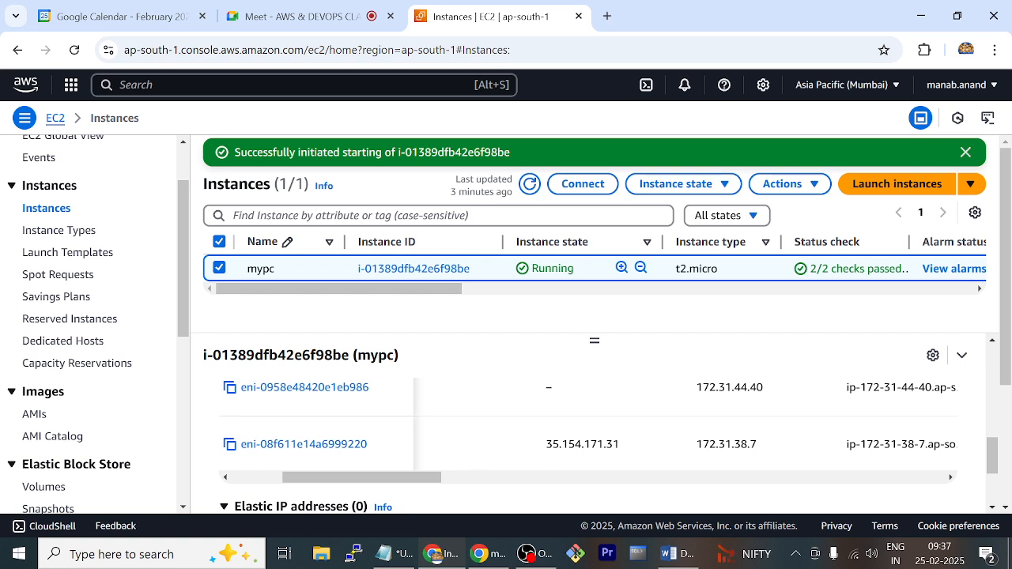
drag(546, 445, 633, 453)
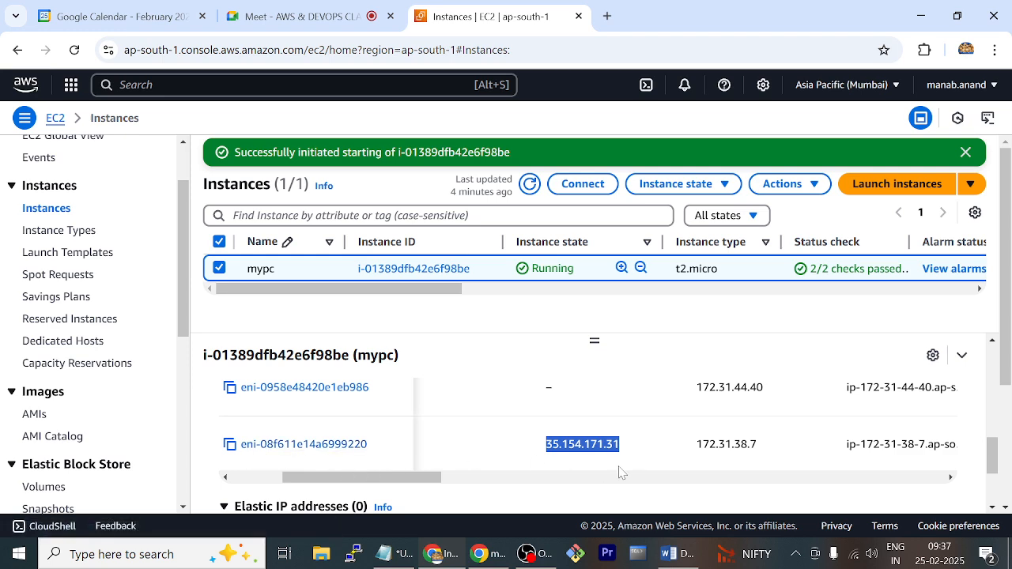
drag(376, 479, 236, 389)
click(528, 316)
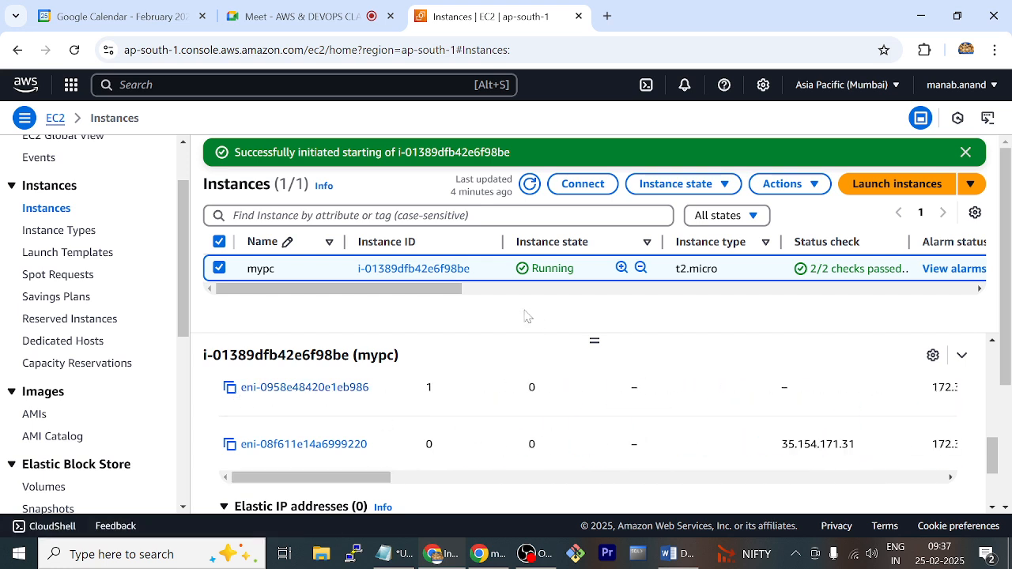
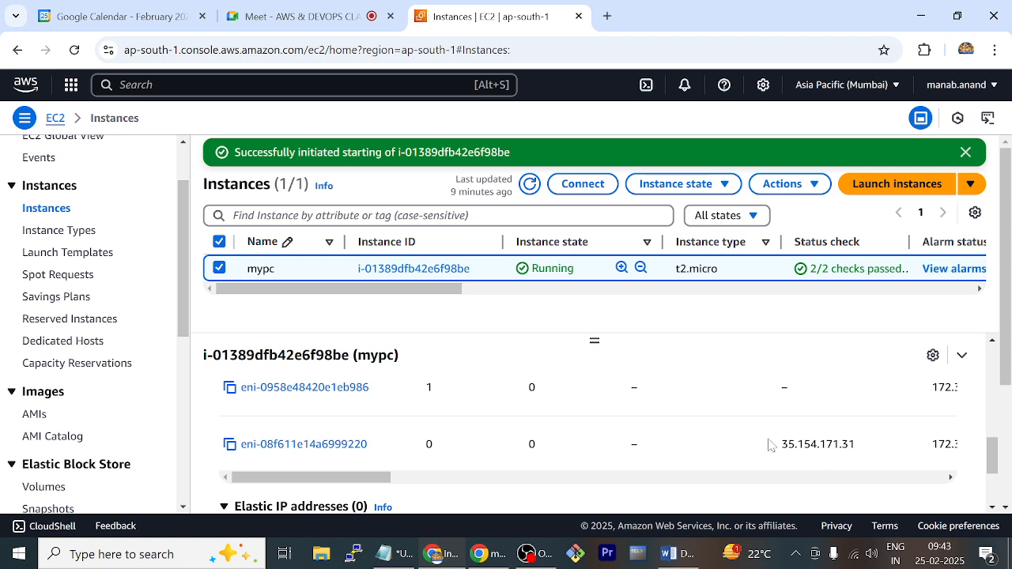
Switch to the Word task list, highlight the line about detaching the EIP and attaching it to the new NIC, then return to the AWS console
click(687, 551)
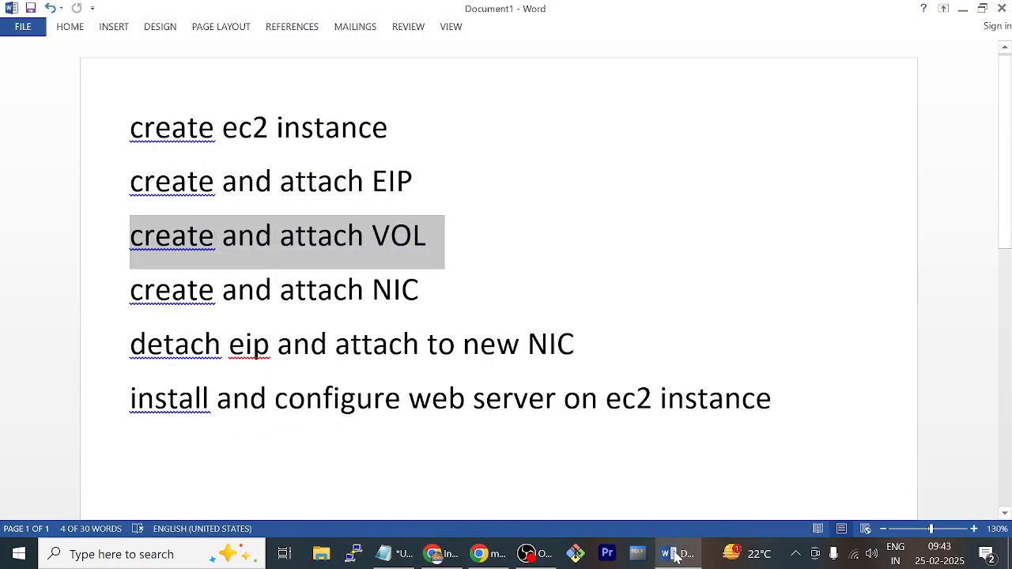
click(115, 345)
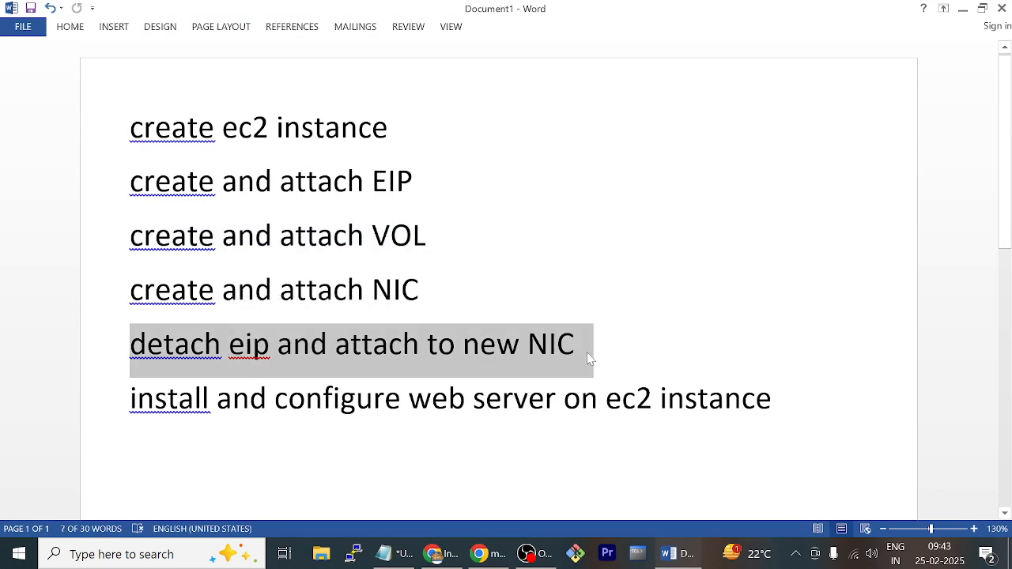
click(627, 347)
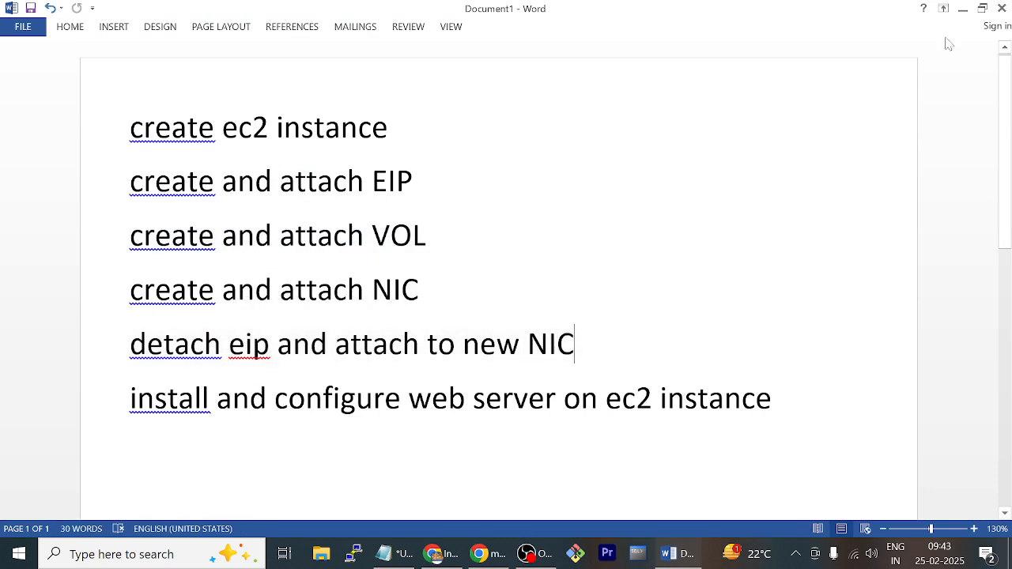
click(962, 9)
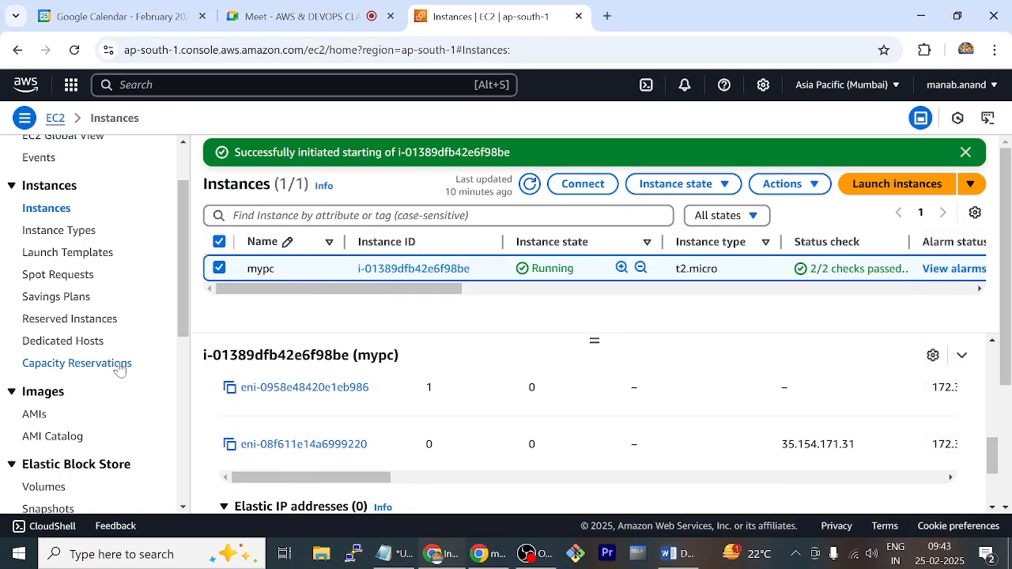
Select the Elastic IP address 35.154.171.31 in the Elastic IPs list and show its available actions
scroll(113, 366, down, 2)
scroll(111, 366, down, 2)
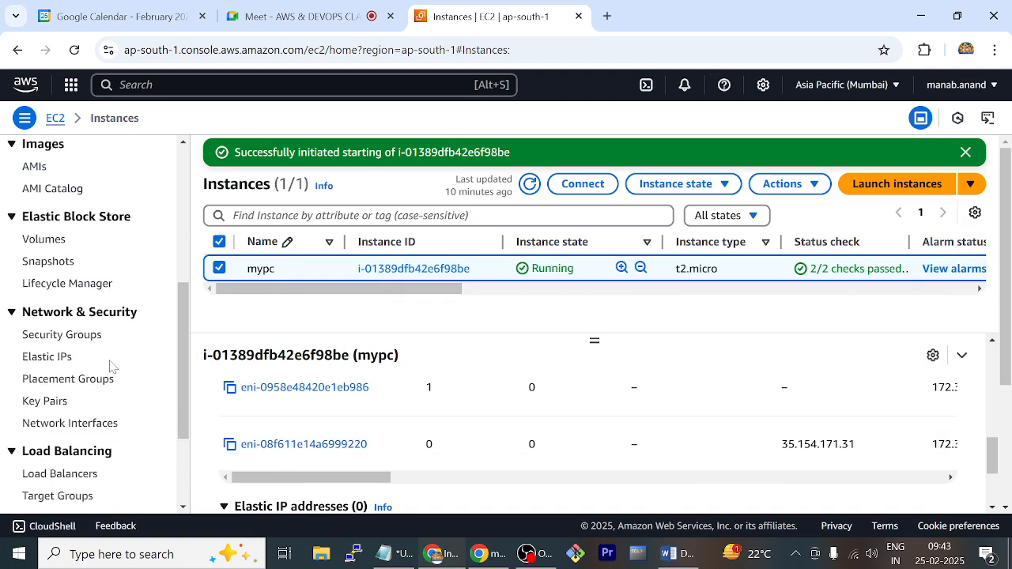
click(49, 290)
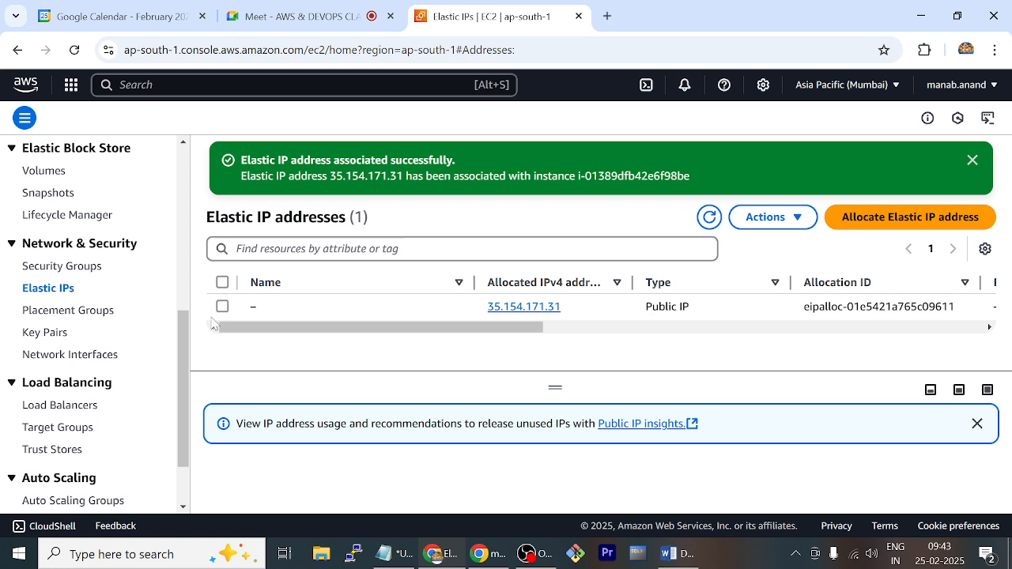
click(223, 305)
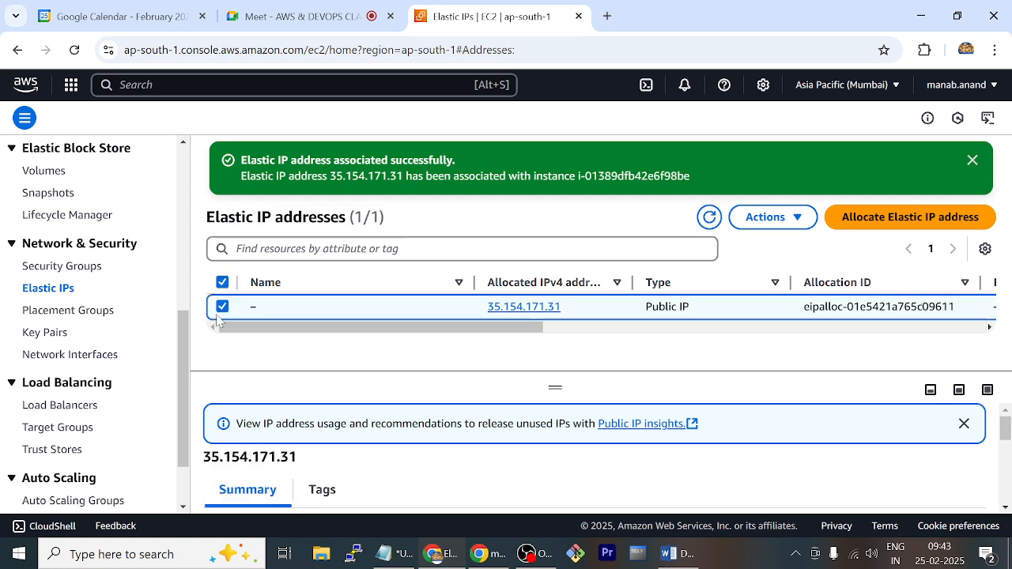
click(793, 220)
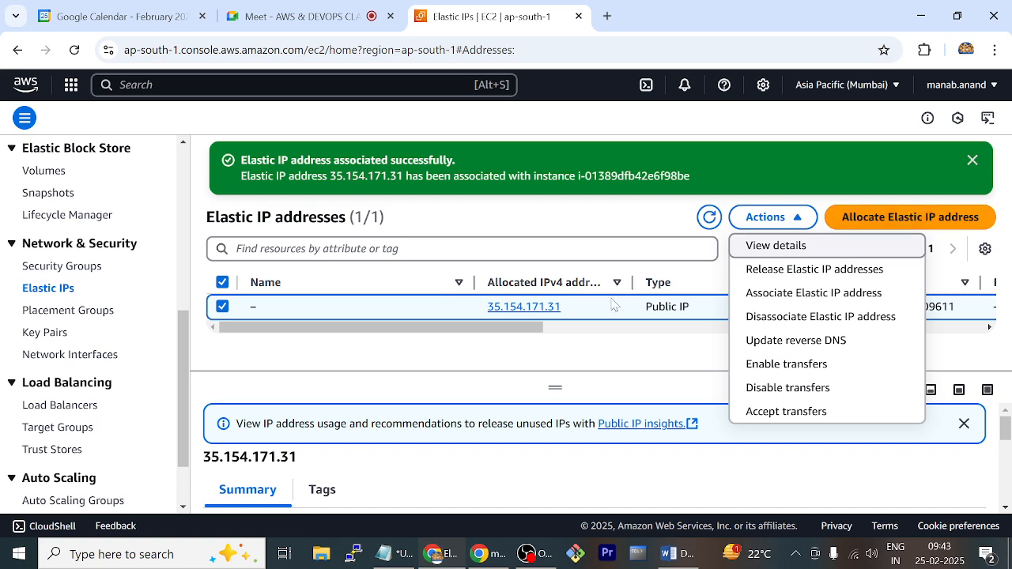
View and highlight the account ID in the account details, then close them
click(956, 85)
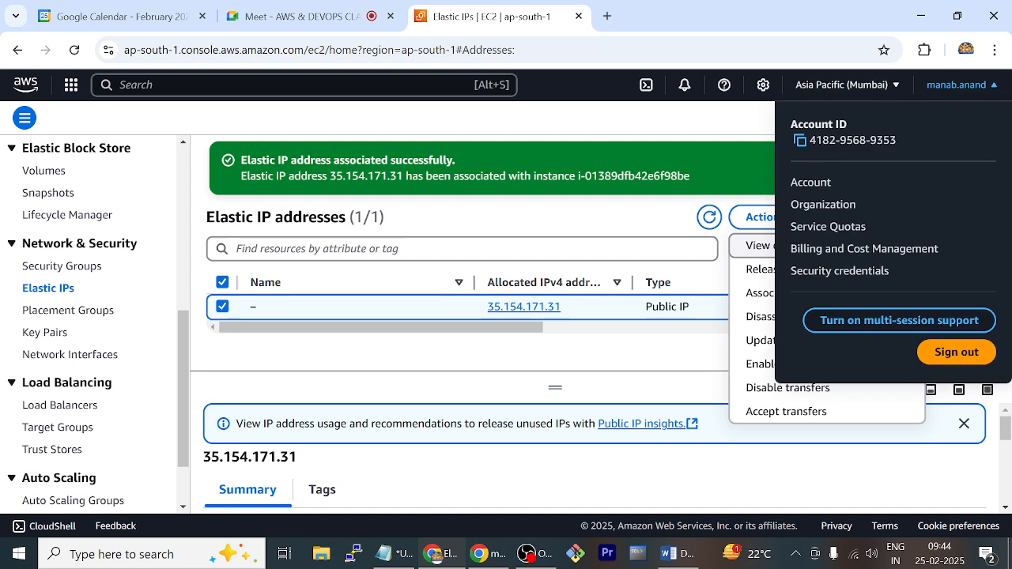
drag(809, 140, 927, 142)
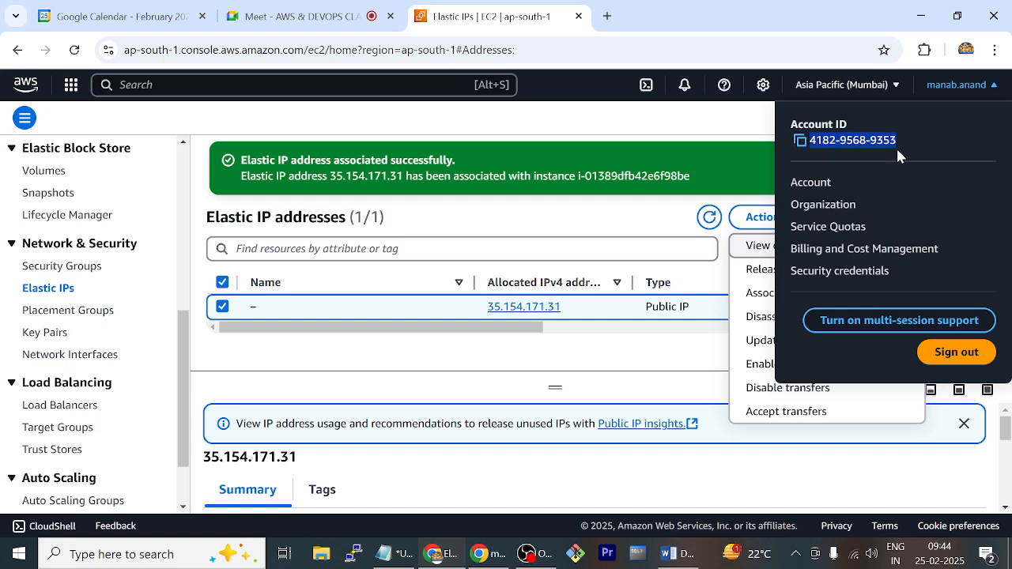
click(679, 114)
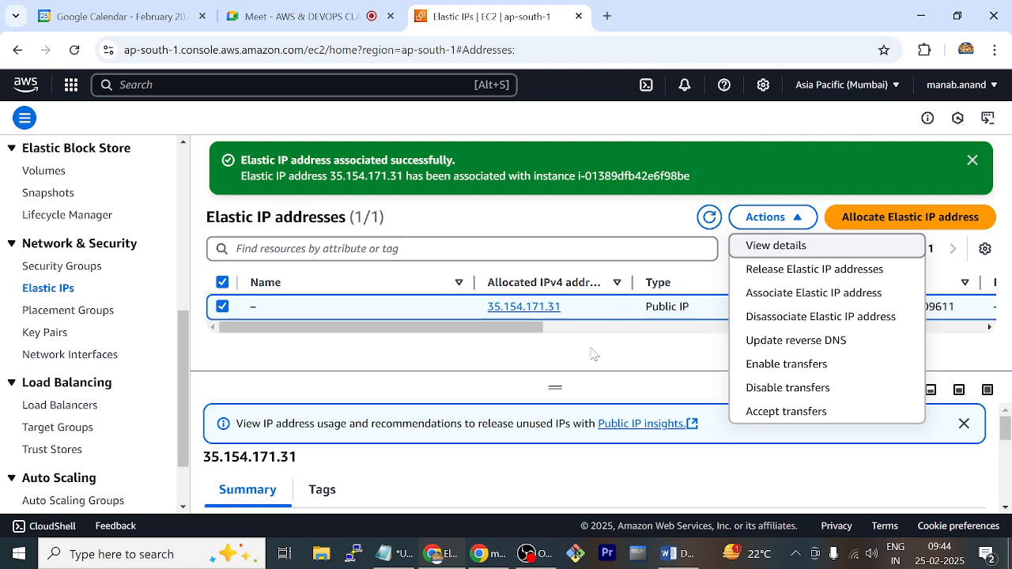
Disassociate the Elastic IP 35.154.171.31 from instance i-01389dfb42e6f98be, then reselect the address in the list
click(833, 317)
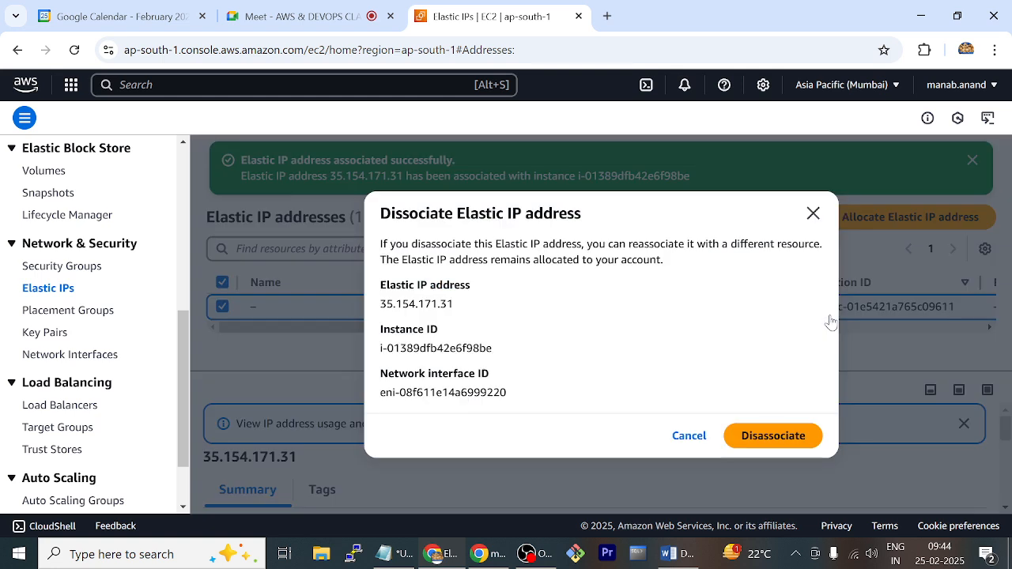
click(790, 437)
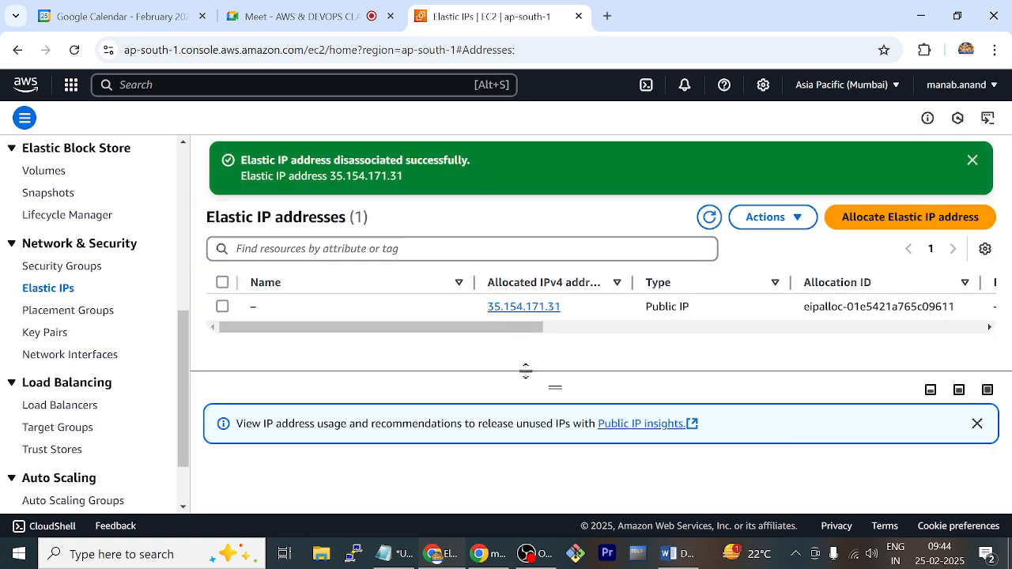
click(408, 320)
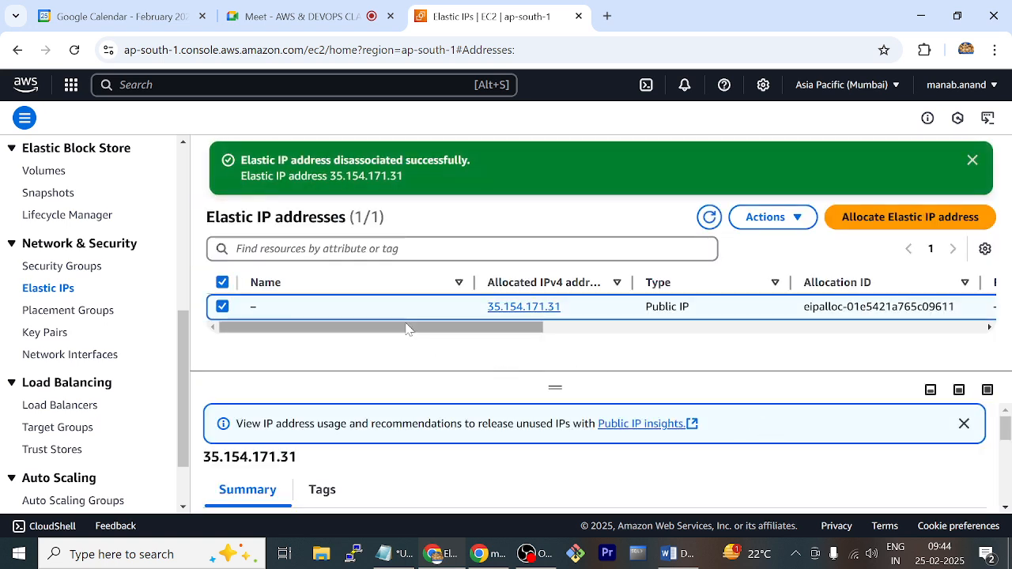
drag(409, 327, 323, 323)
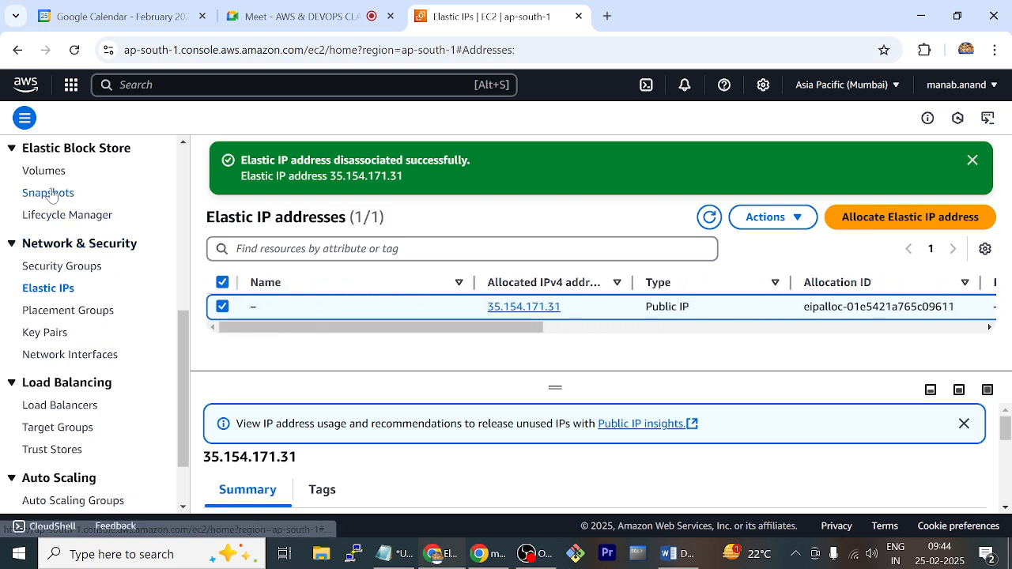
Go to the EC2 instances list, refresh the mypc instance's data and check the public IPv4 addresses of its two network interfaces
scroll(54, 195, up, 3)
scroll(52, 196, up, 2)
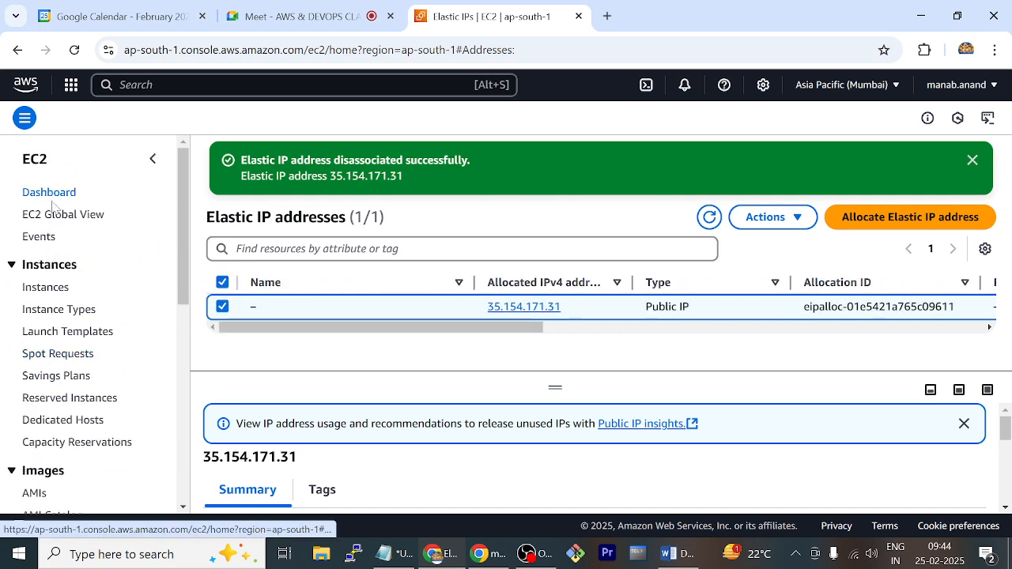
click(52, 291)
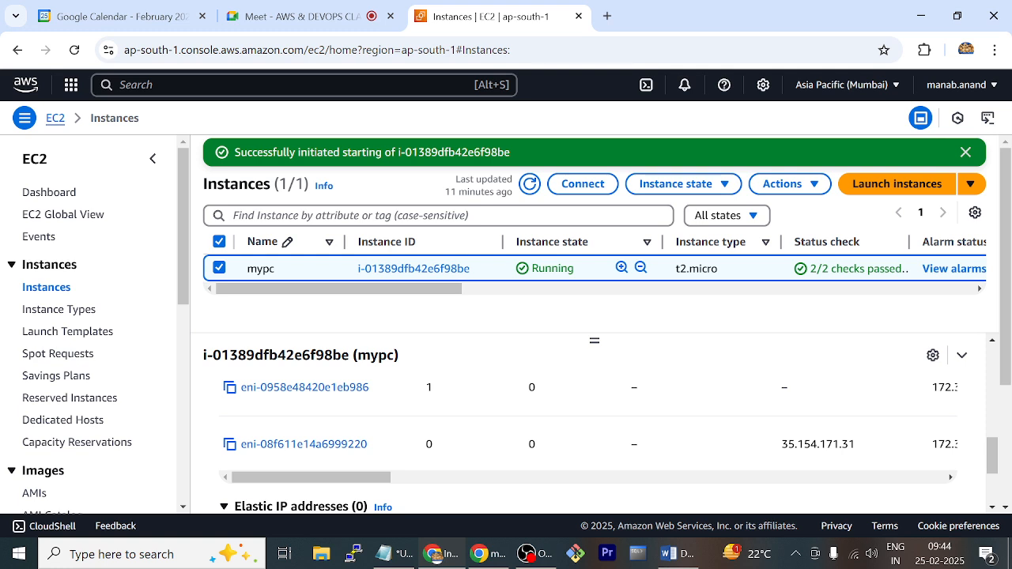
scroll(588, 442, down, 2)
scroll(638, 392, up, 3)
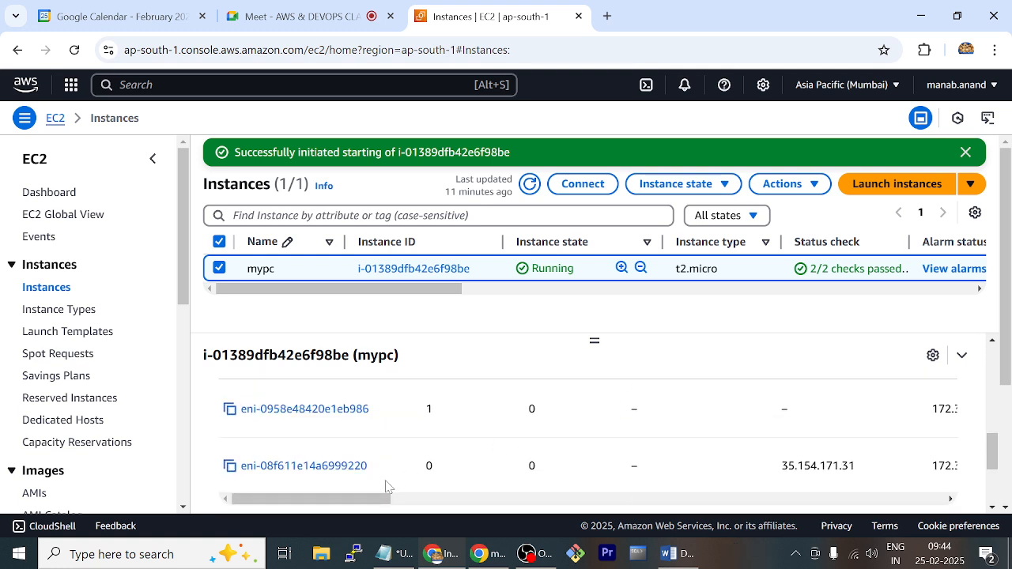
drag(386, 500, 344, 488)
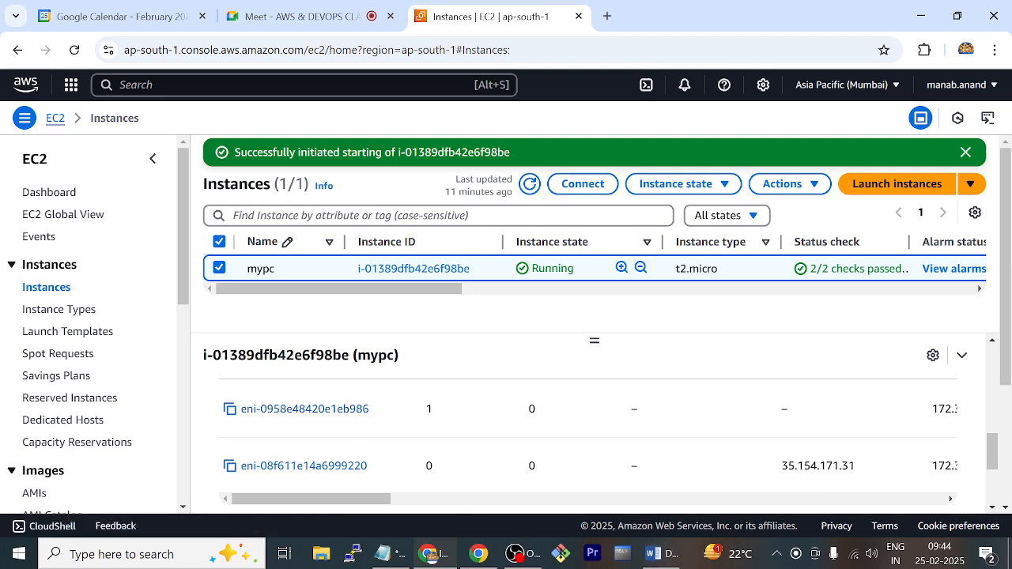
click(529, 188)
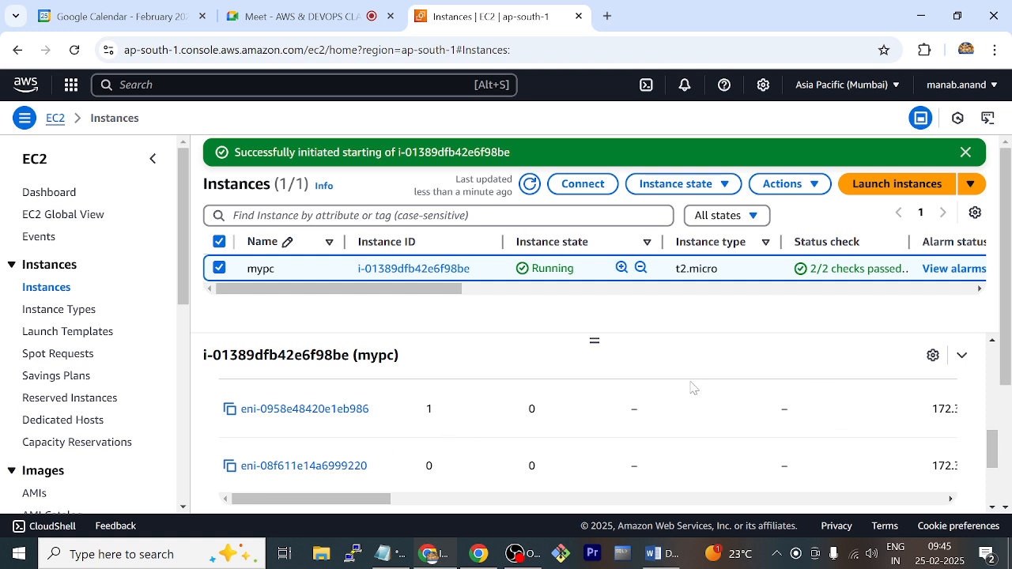
Start associating the Elastic IP address 35.154.171.31, with Network interface as the resource type
scroll(83, 315, down, 4)
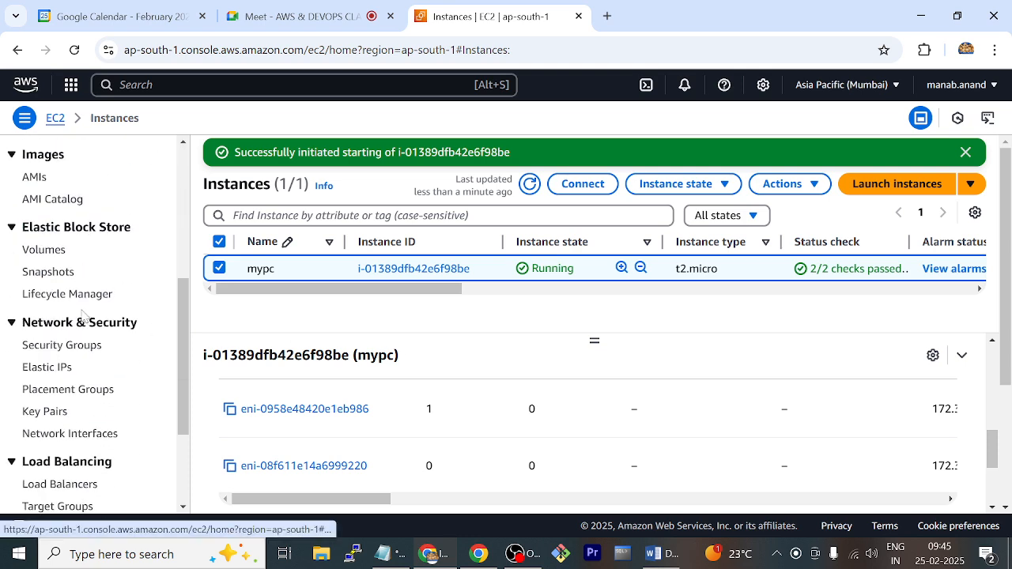
scroll(82, 316, down, 1)
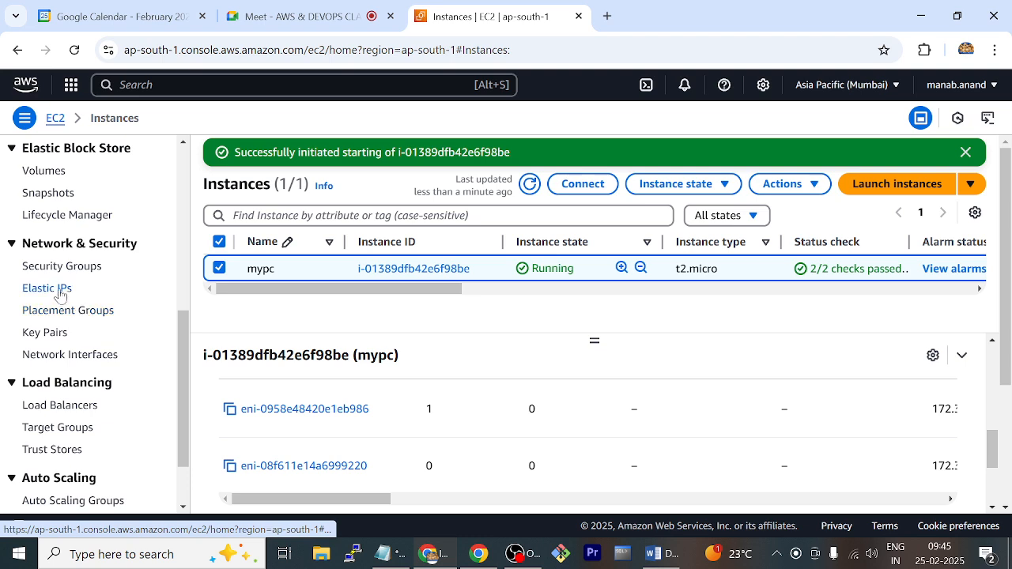
click(60, 289)
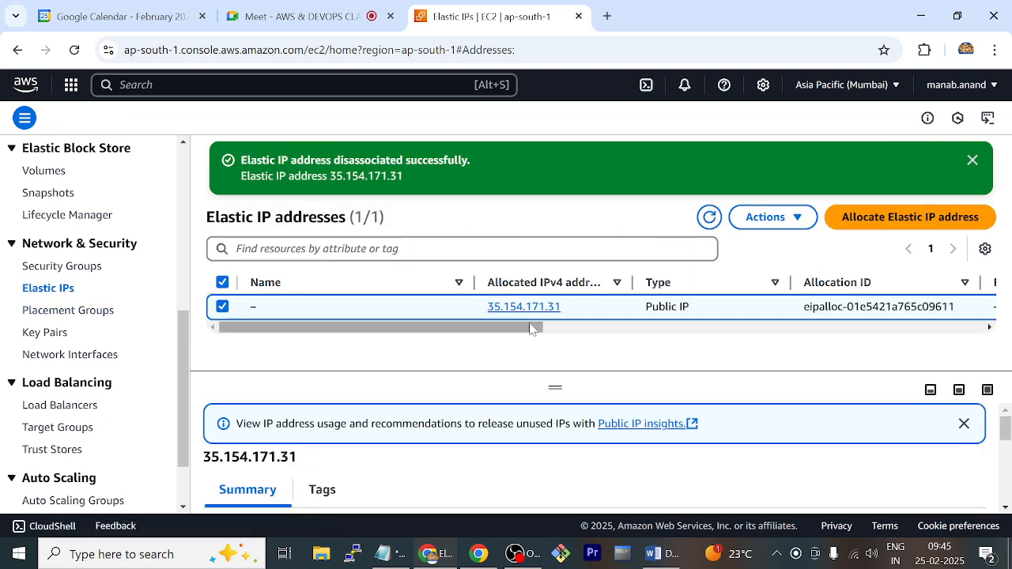
click(797, 218)
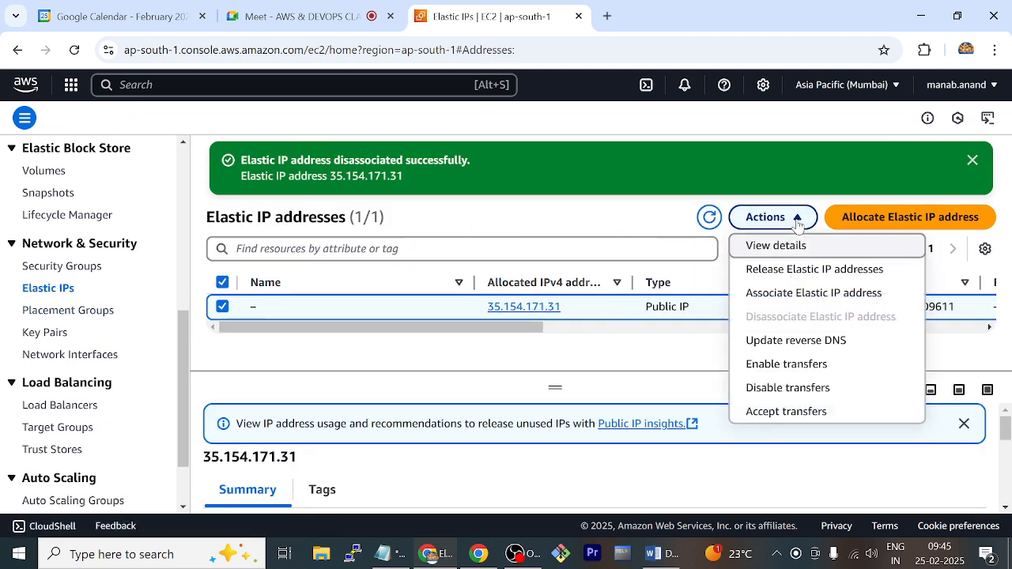
click(781, 293)
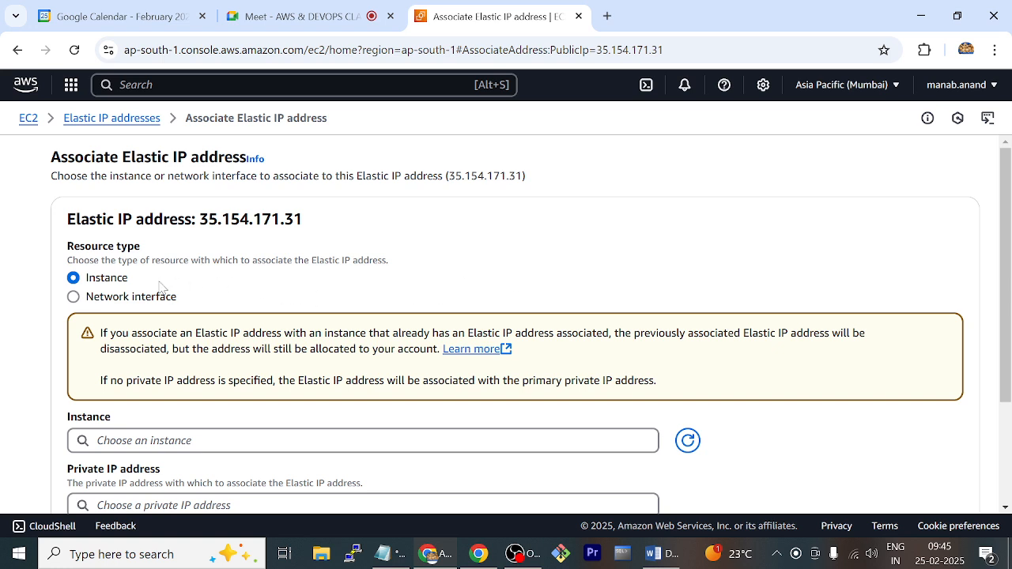
click(147, 303)
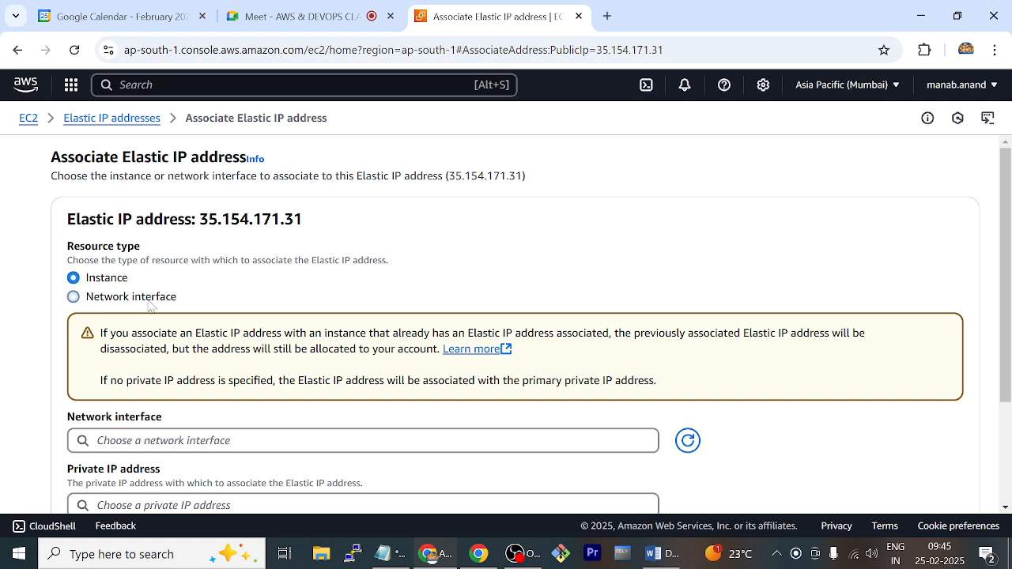
Associate the Elastic IP with the newnic interface eni-0958e48420e1eb986 and private IP 172.31.44.40, allowing the address to be reassociated
scroll(148, 305, down, 1)
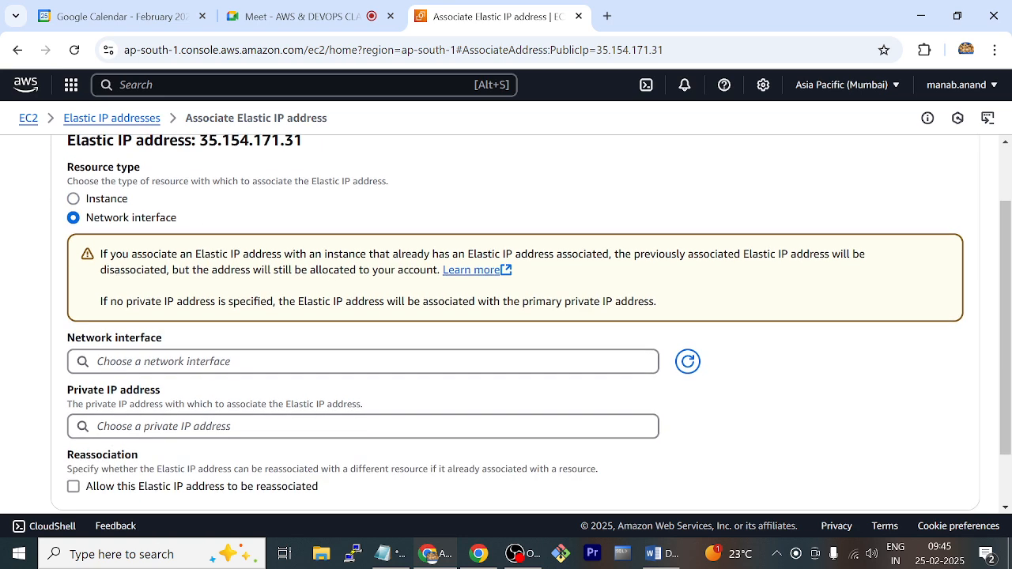
click(190, 361)
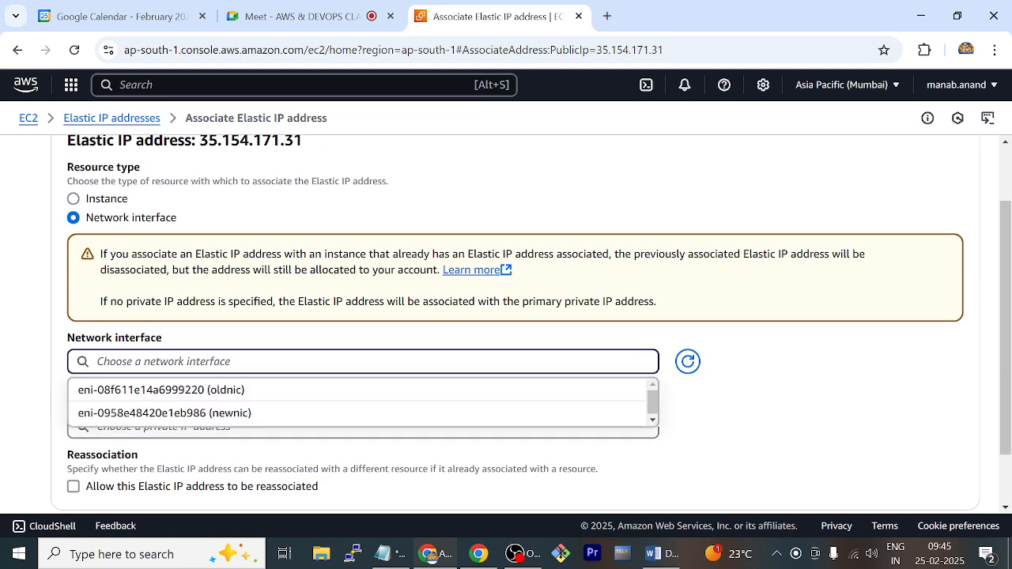
click(329, 416)
scroll(376, 408, down, 1)
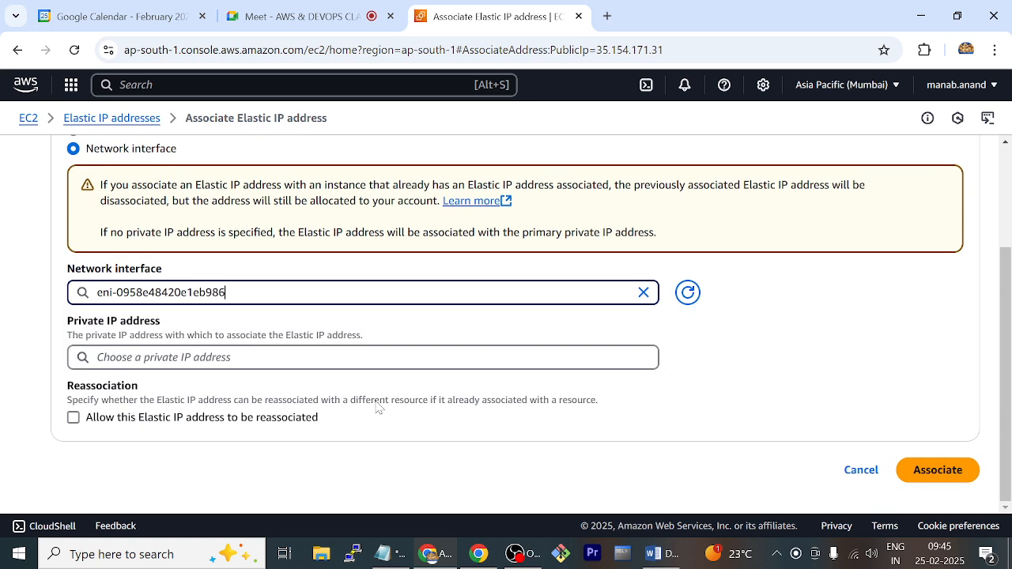
click(217, 357)
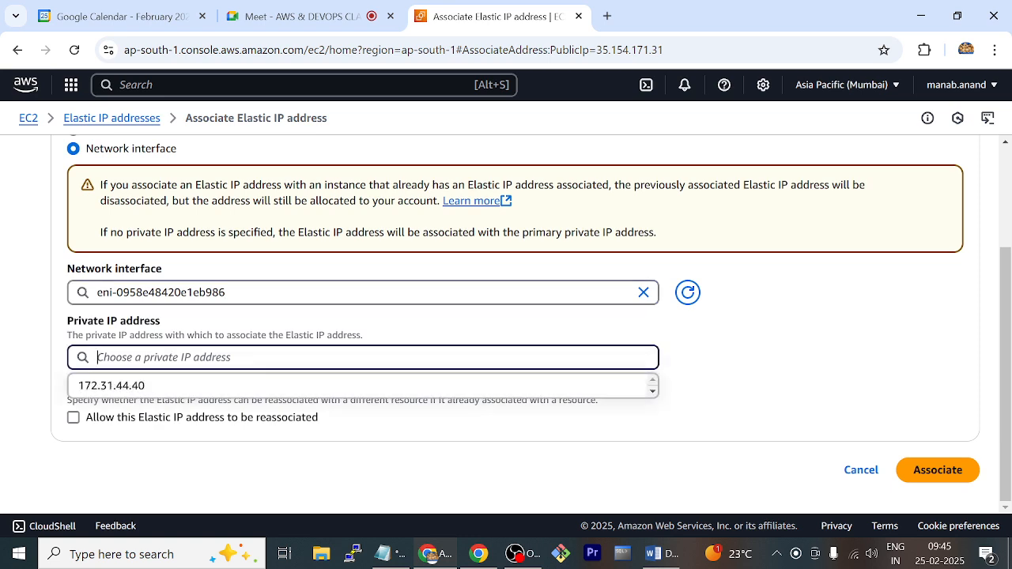
click(214, 389)
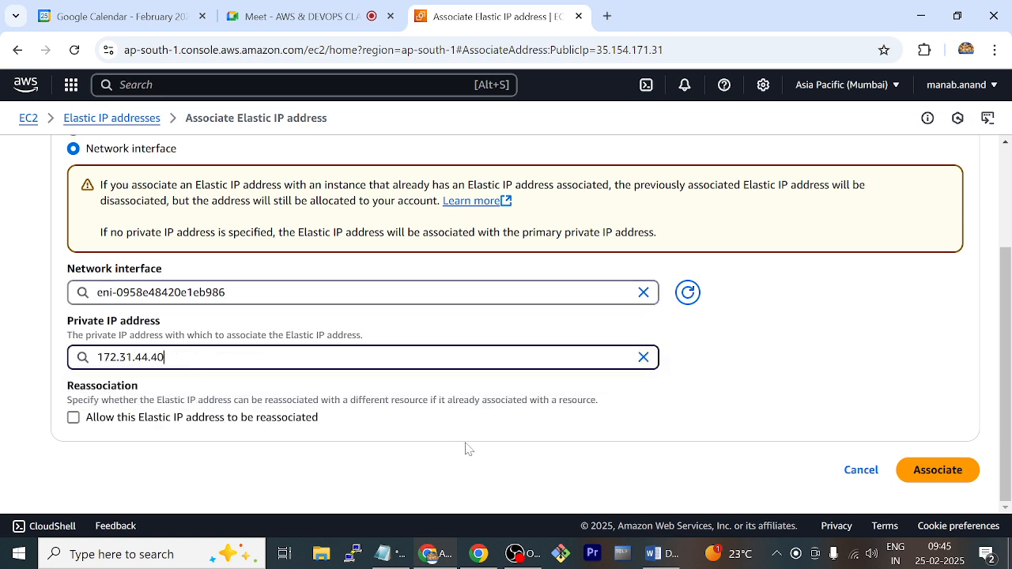
click(303, 423)
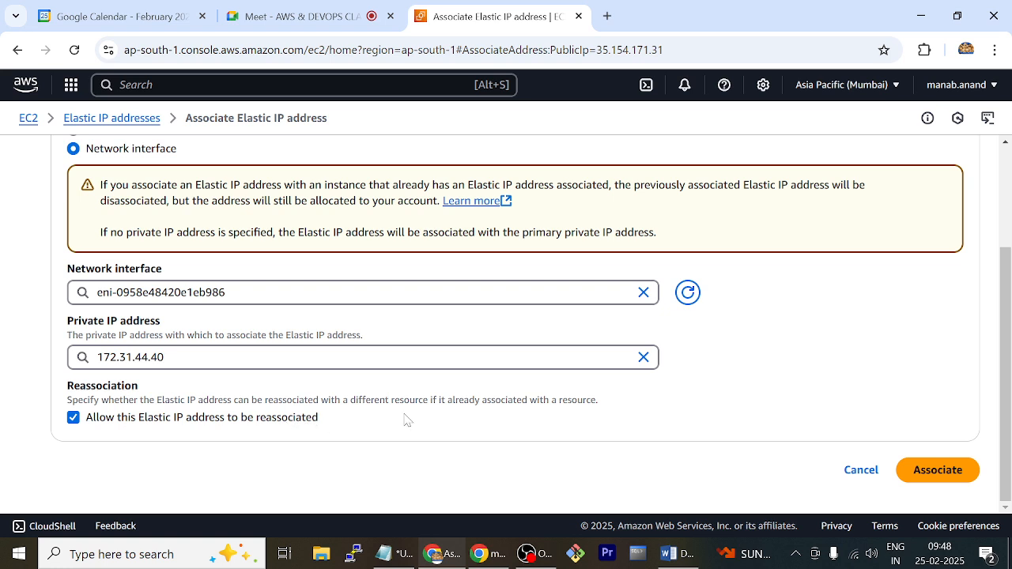
click(907, 470)
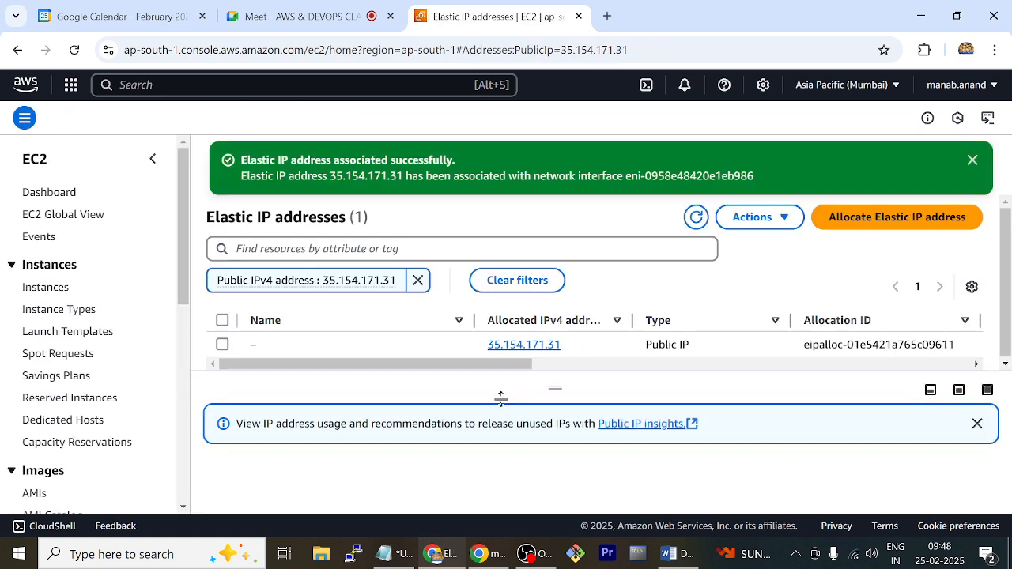
Return to the instances list and refresh it to check which mypc network interface holds the public IPv4 address
click(35, 289)
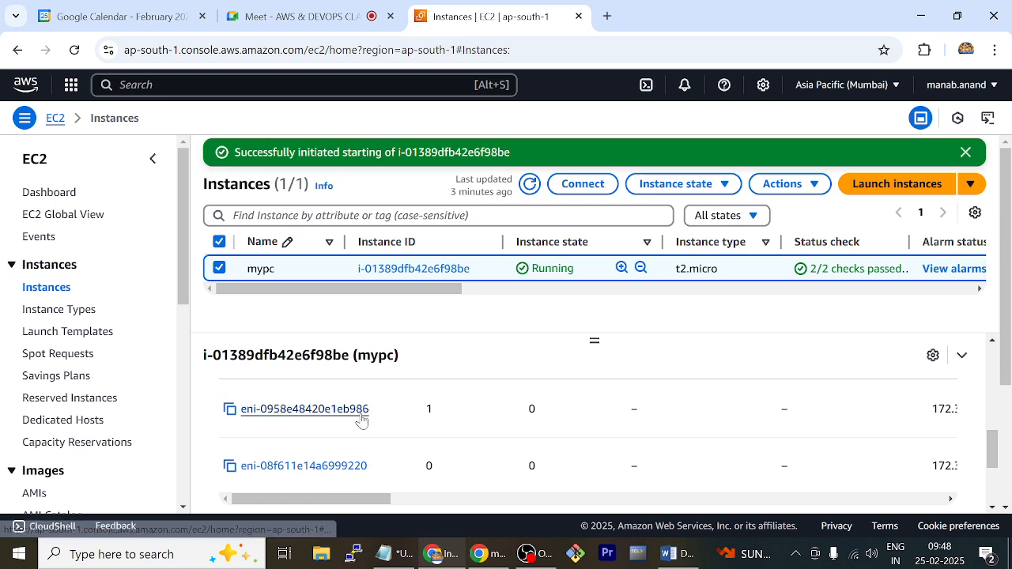
click(531, 184)
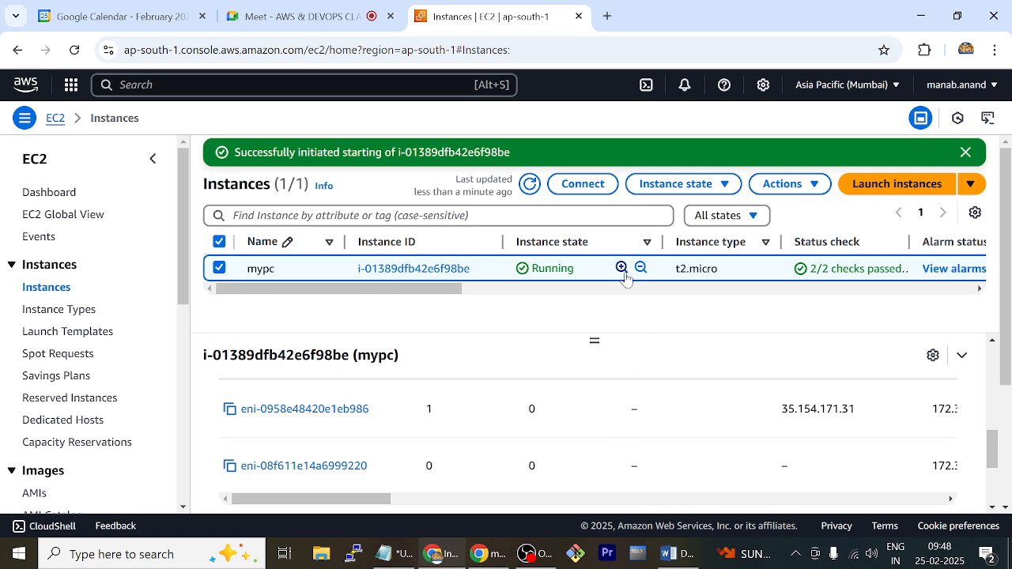
Terminate the mypc instance i-01389dfb42e6f98be and dismiss the notifications
click(722, 186)
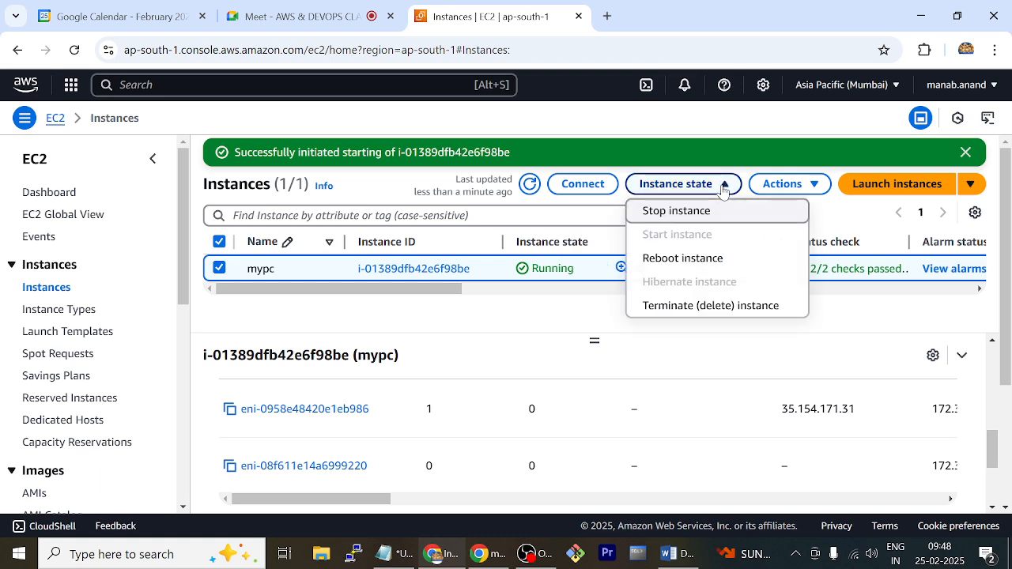
click(726, 308)
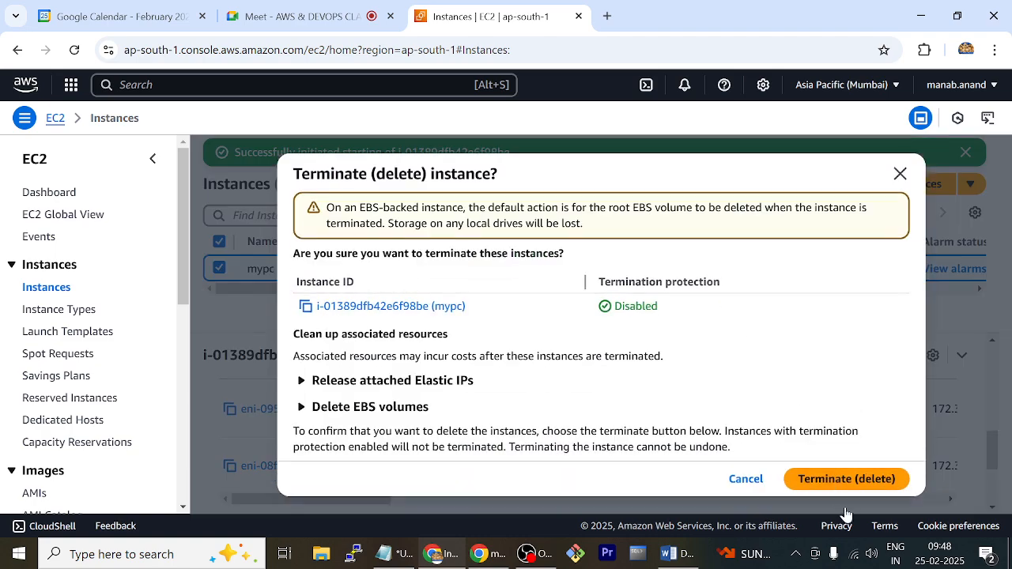
click(846, 480)
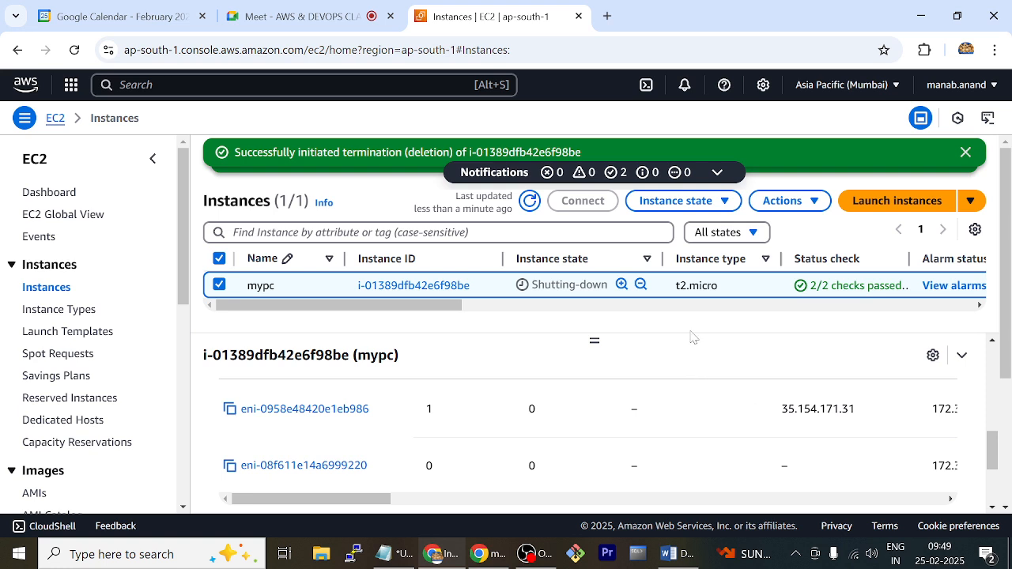
click(964, 153)
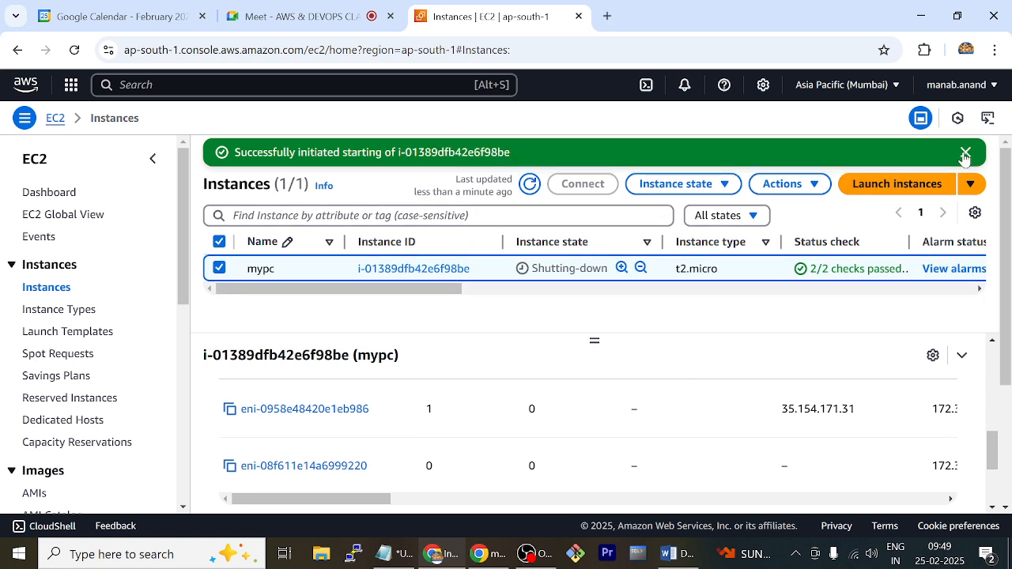
click(965, 154)
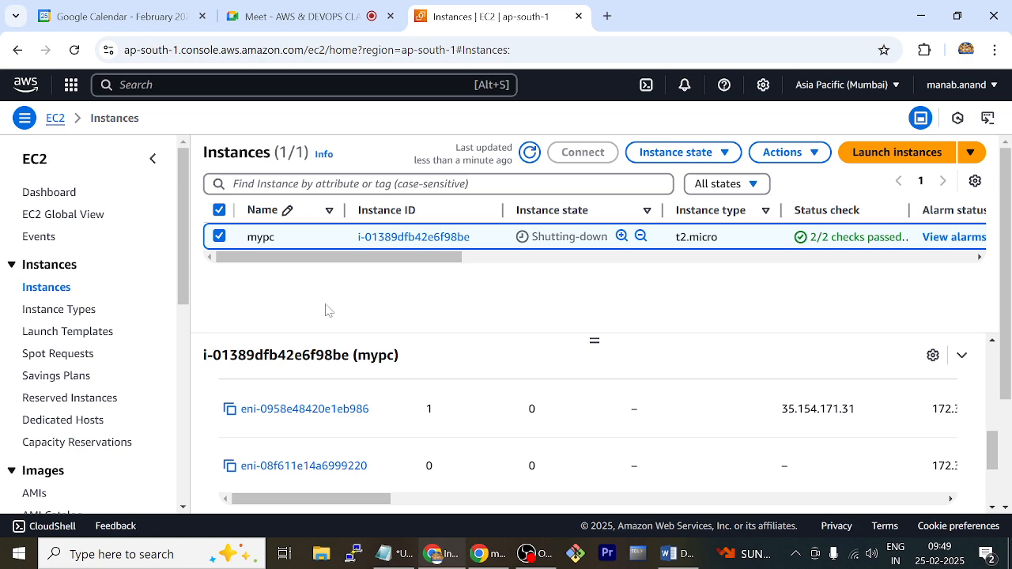
Refresh the instances list repeatedly to follow the termination state of mypc
click(530, 153)
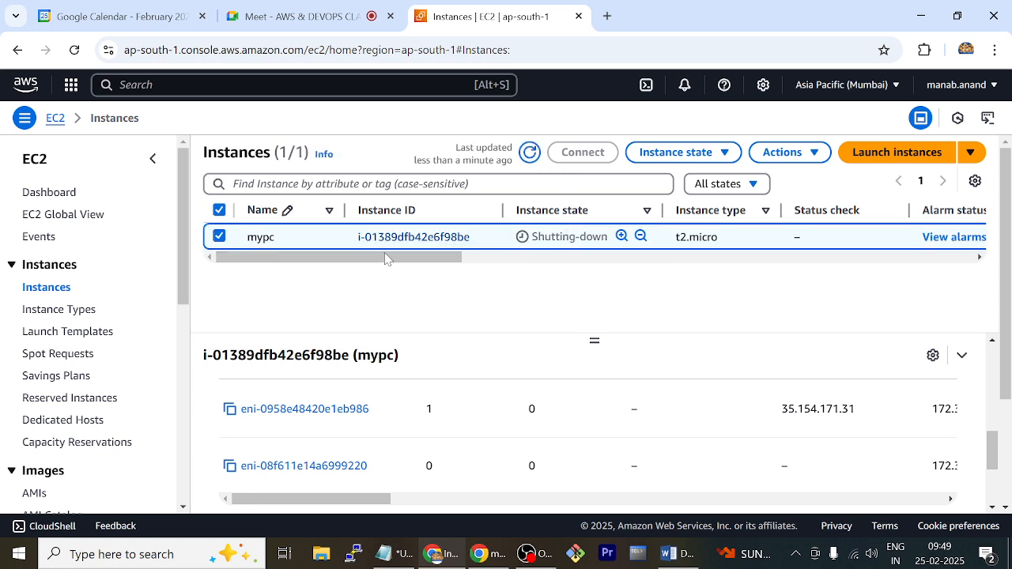
click(528, 155)
click(528, 155)
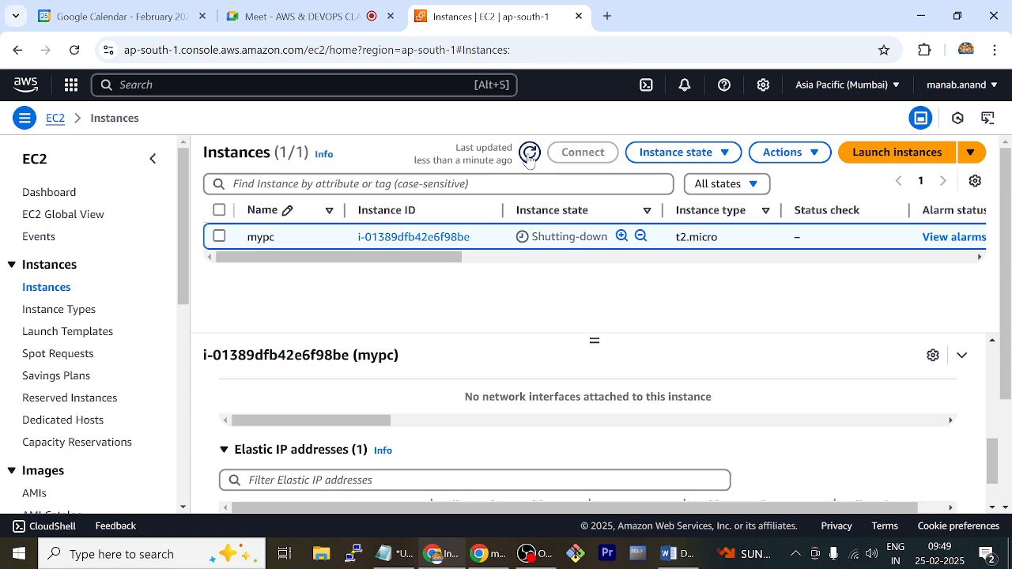
click(529, 155)
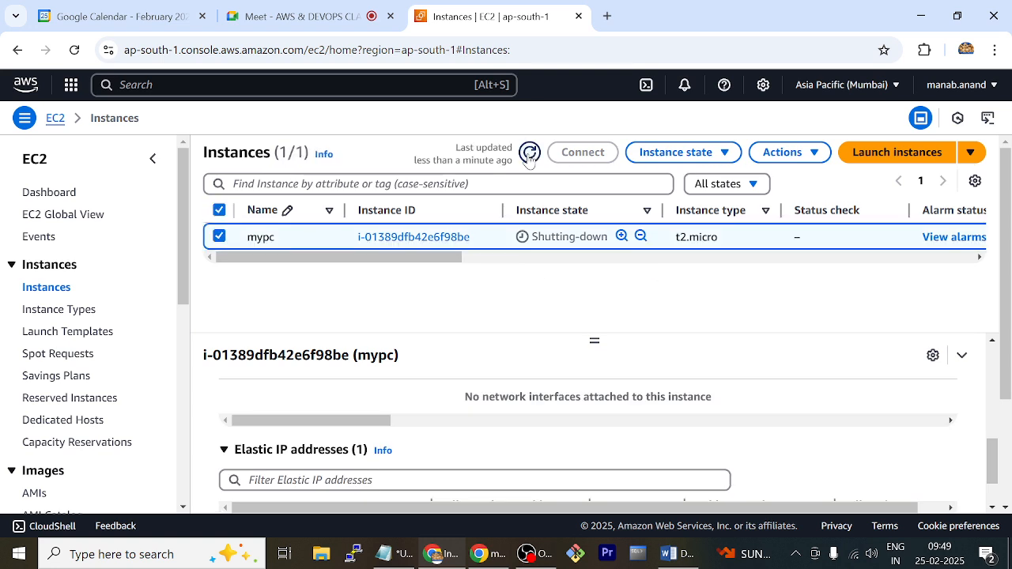
click(529, 155)
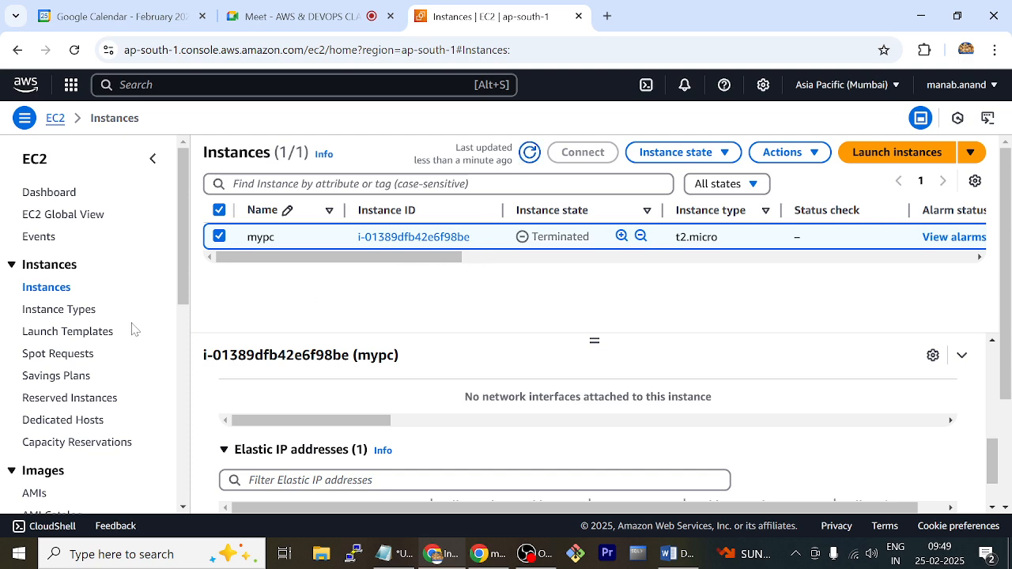
Go to the EBS volumes list, refresh it and check the name, volume state and attached resources of the remaining volume
scroll(95, 357, down, 3)
scroll(92, 365, down, 1)
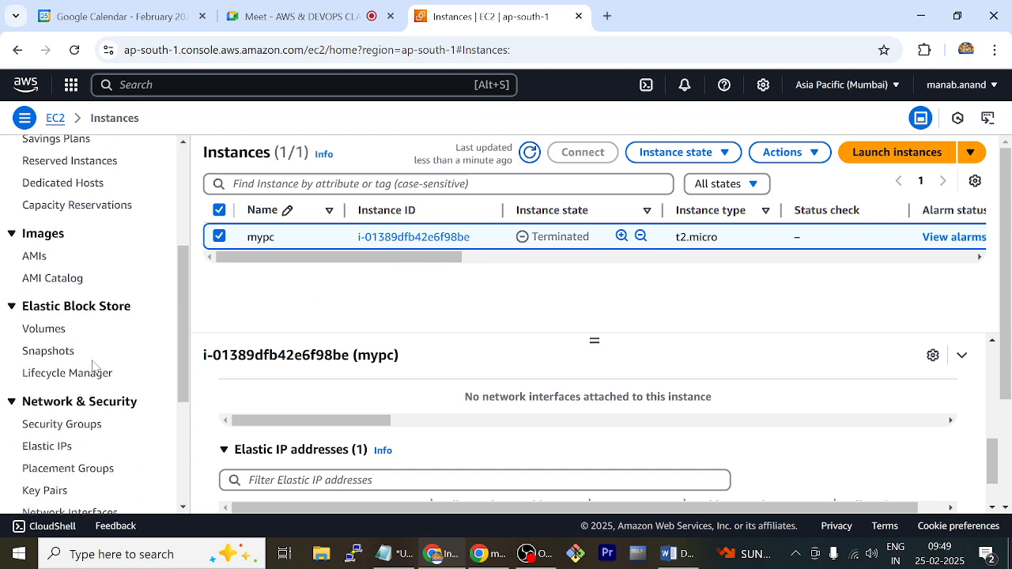
click(61, 334)
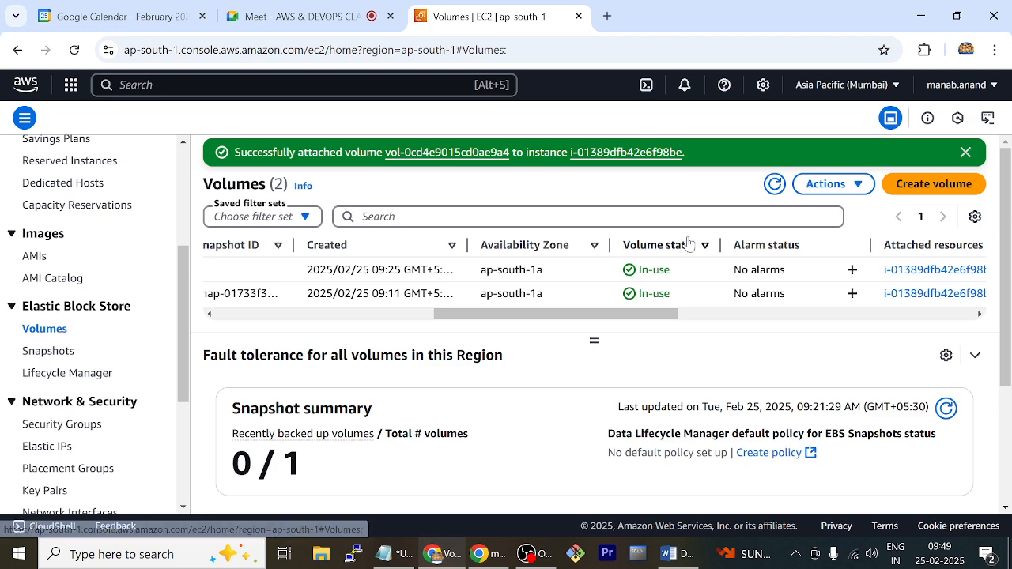
click(776, 184)
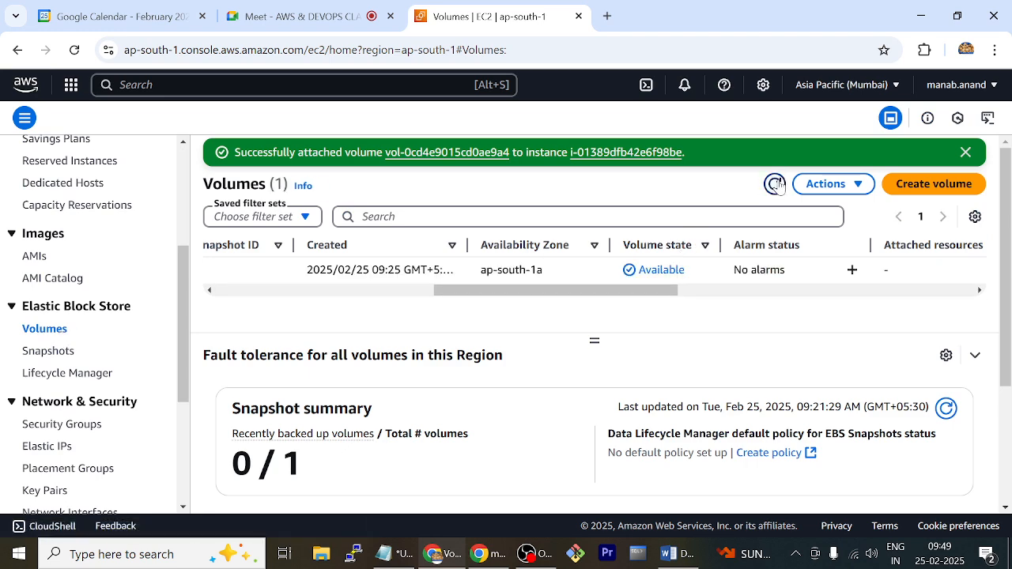
drag(571, 291, 377, 310)
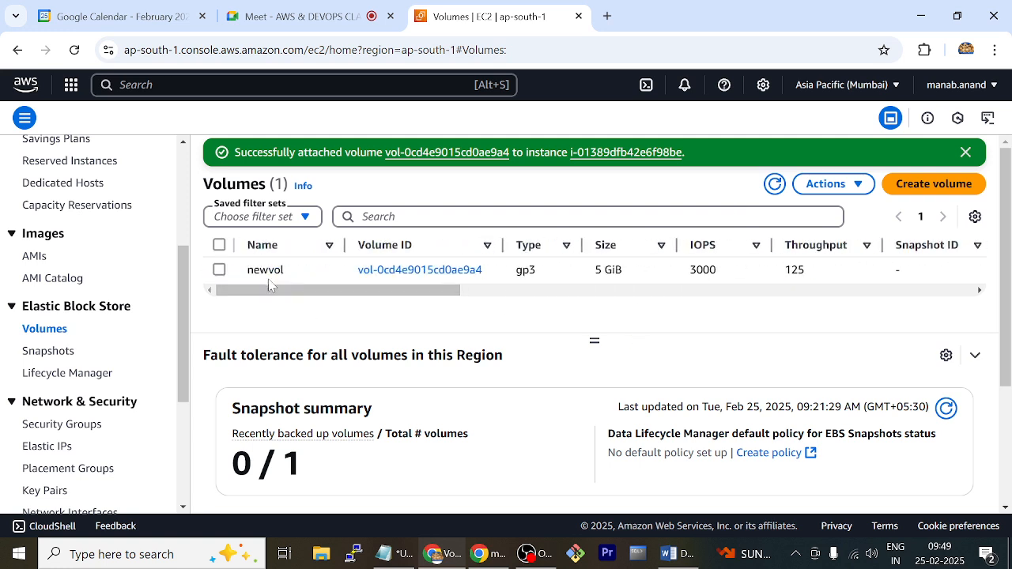
drag(463, 291, 677, 311)
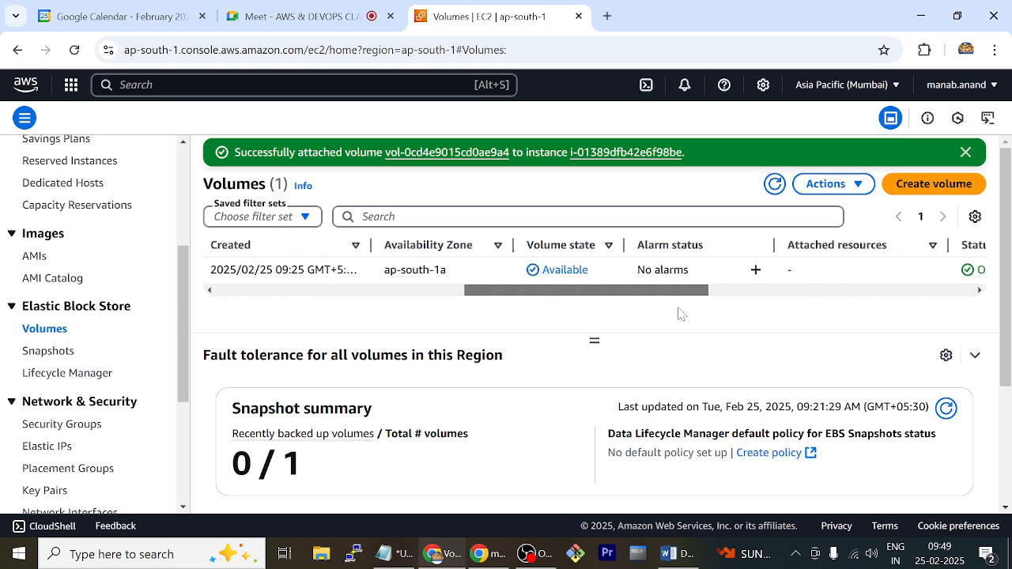
Delete the 5 GiB newvol volume, confirming with the text "delete"
click(601, 273)
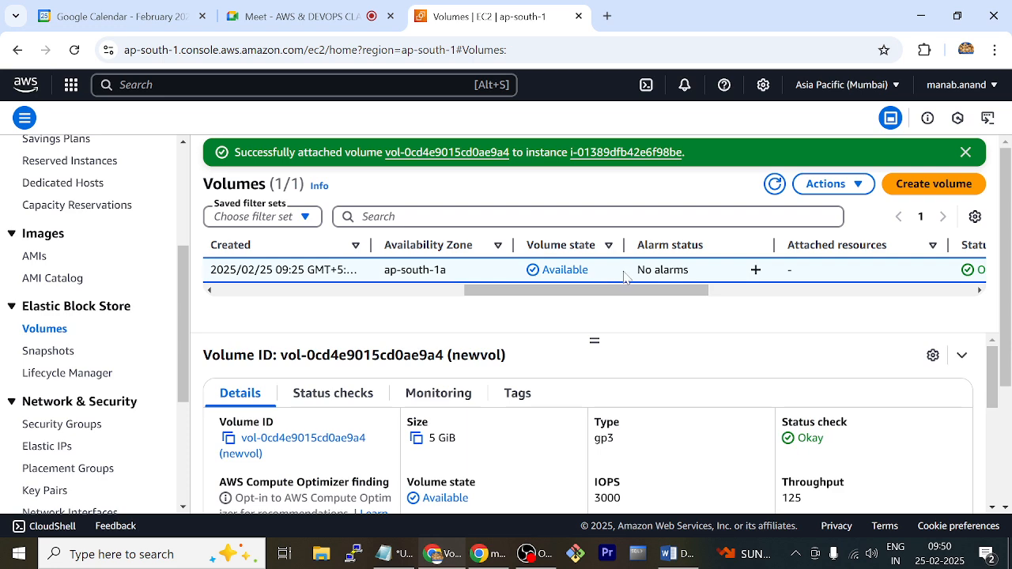
click(855, 190)
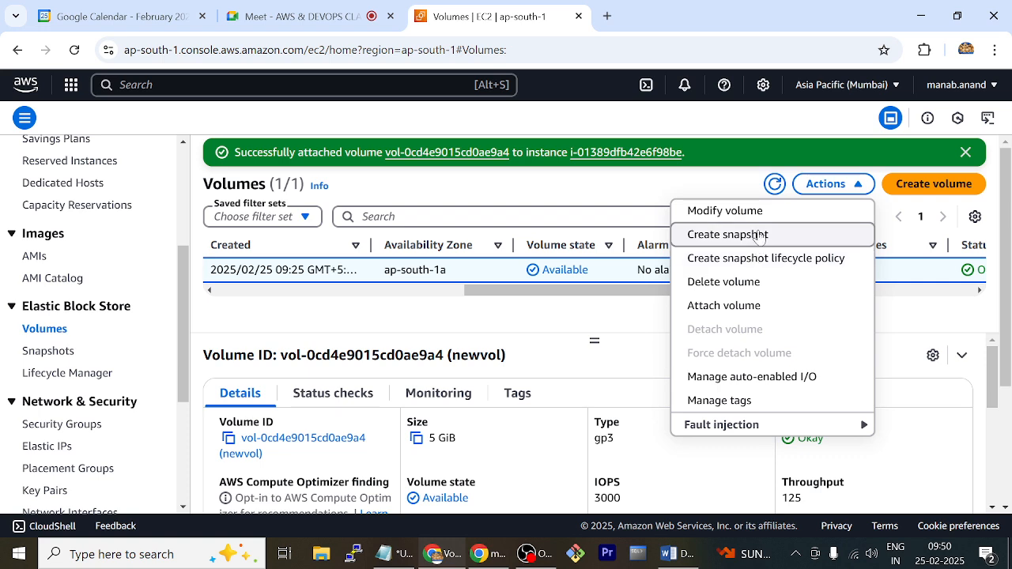
click(755, 284)
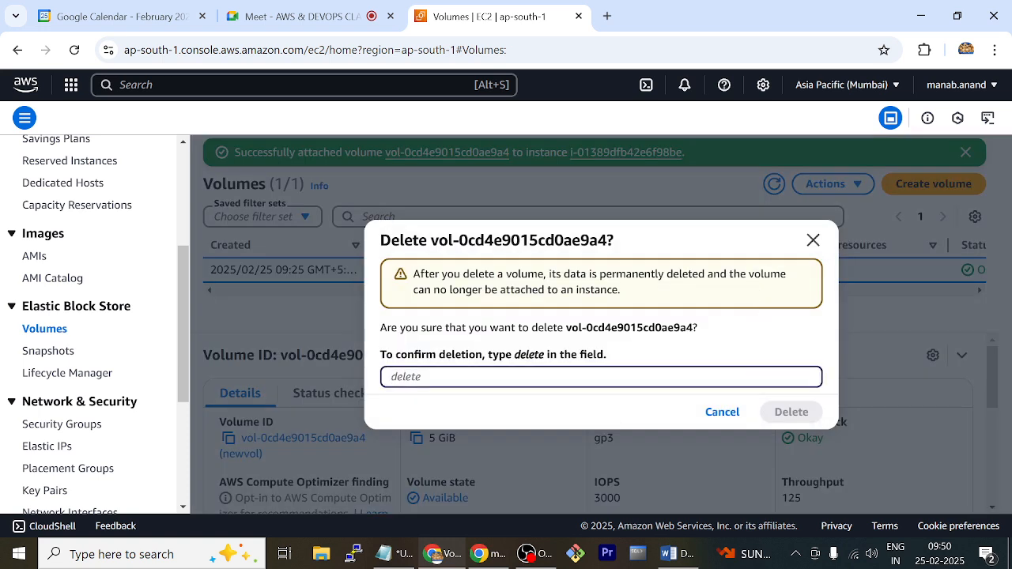
text(delete)
key(Return)
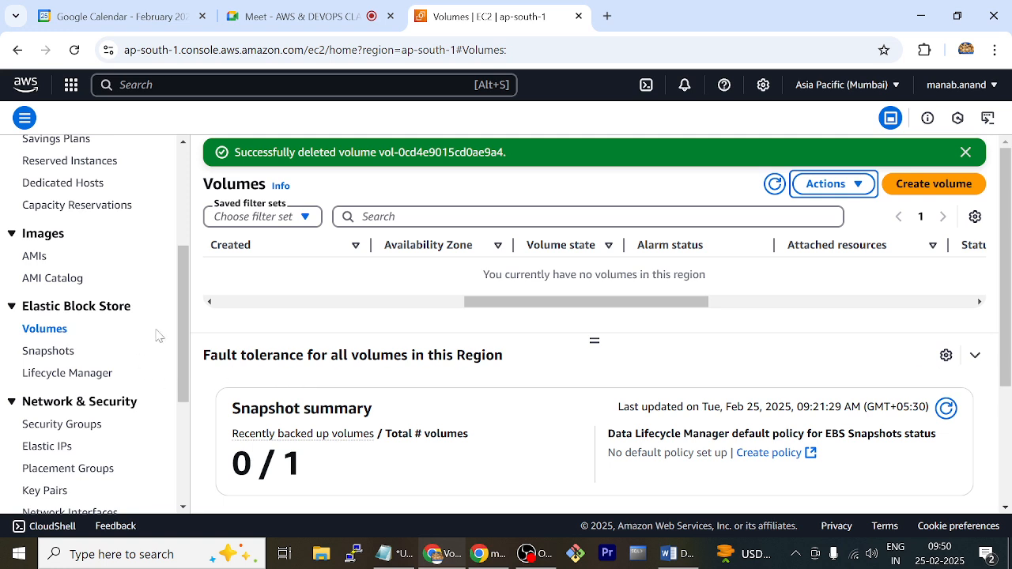
Go to the Elastic IP addresses list and select 35.154.171.31
scroll(36, 391, down, 1)
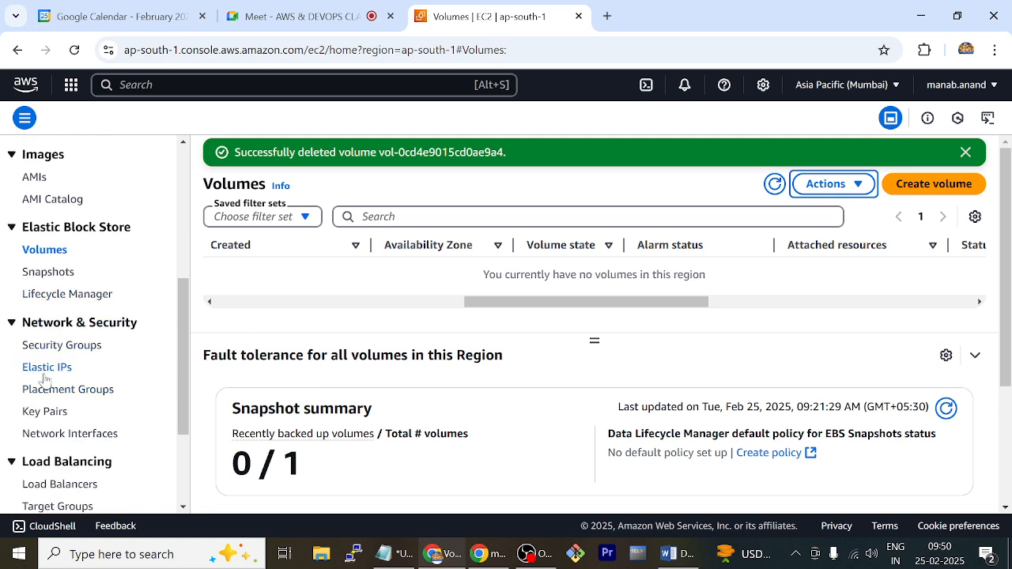
click(46, 375)
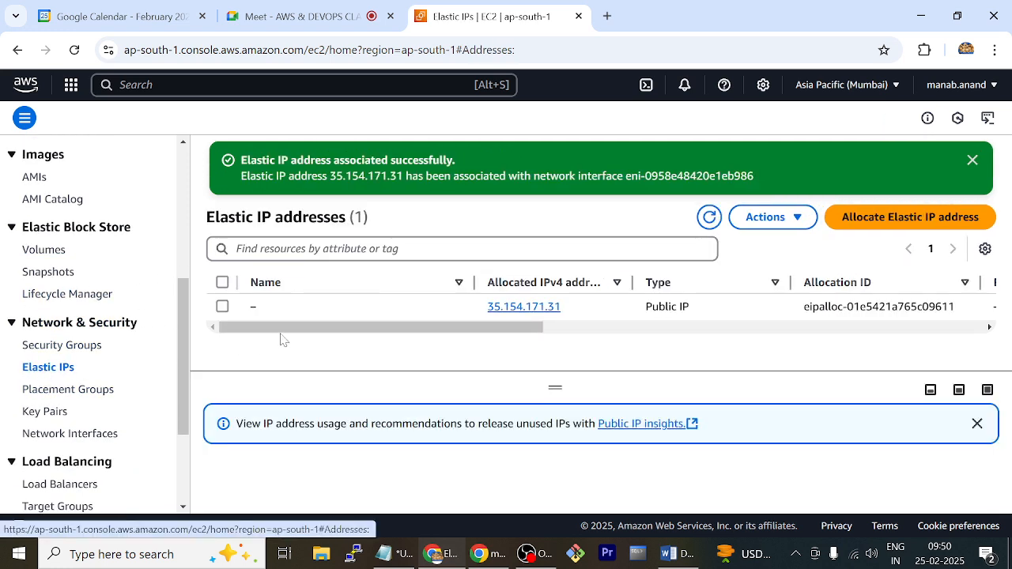
click(324, 308)
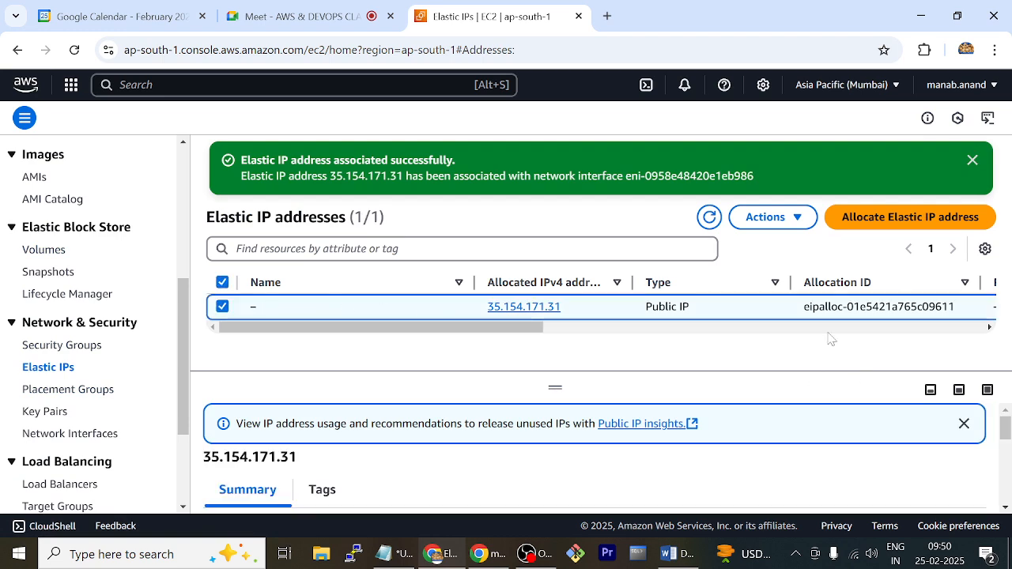
Try to release the Elastic IP address 35.154.171.31, refreshing the list between the attempts
click(799, 219)
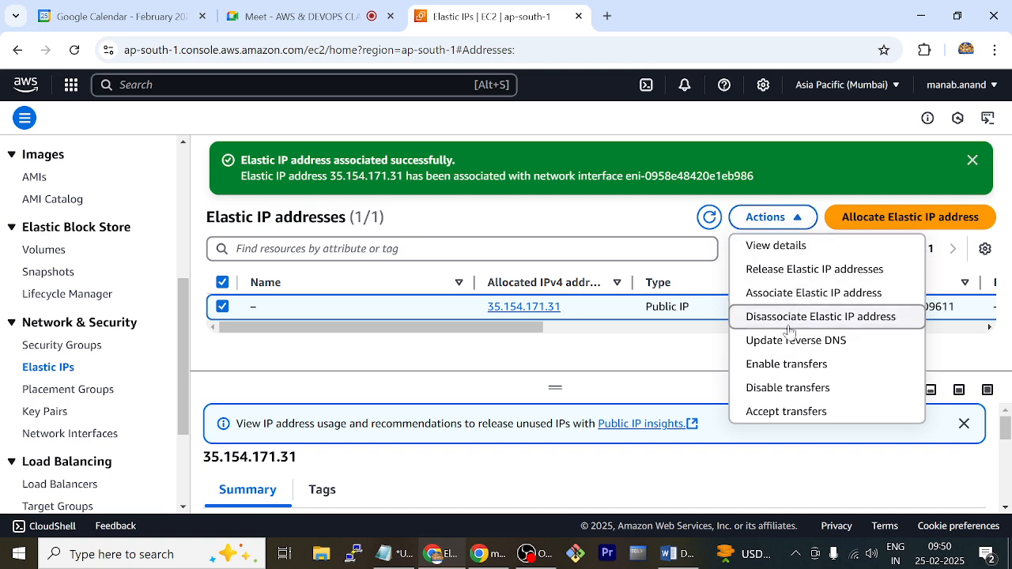
click(808, 269)
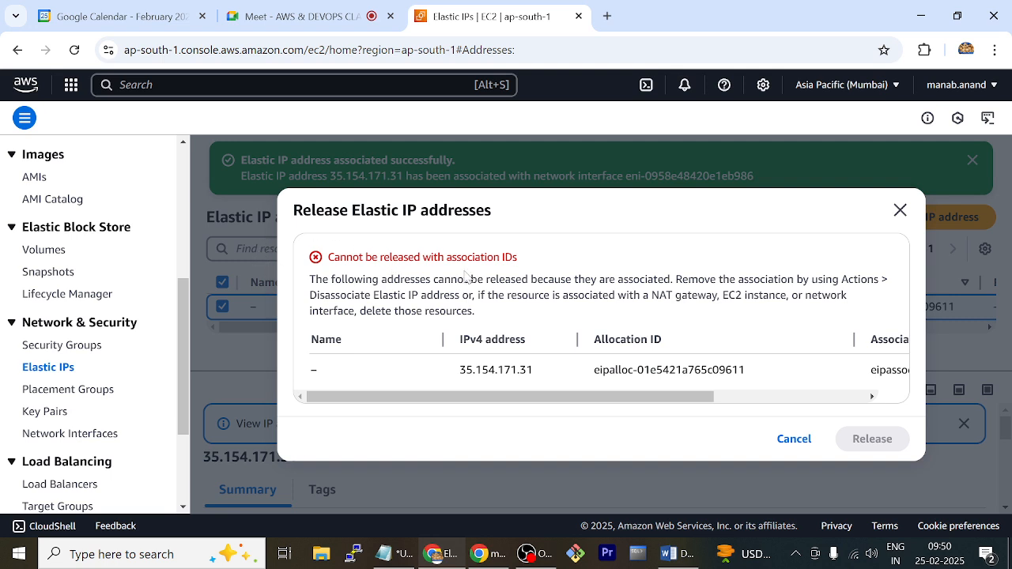
click(899, 209)
click(708, 220)
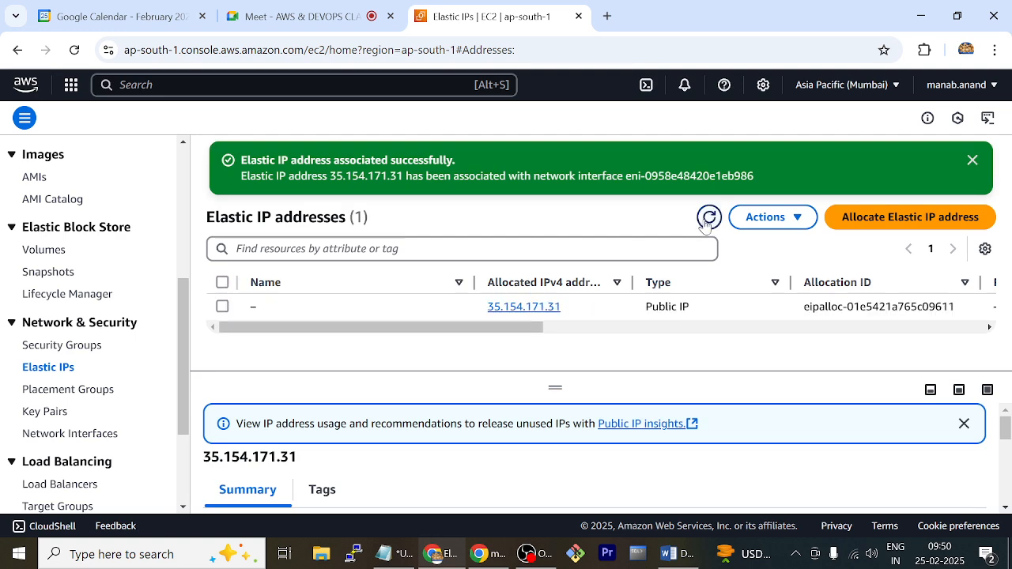
click(793, 221)
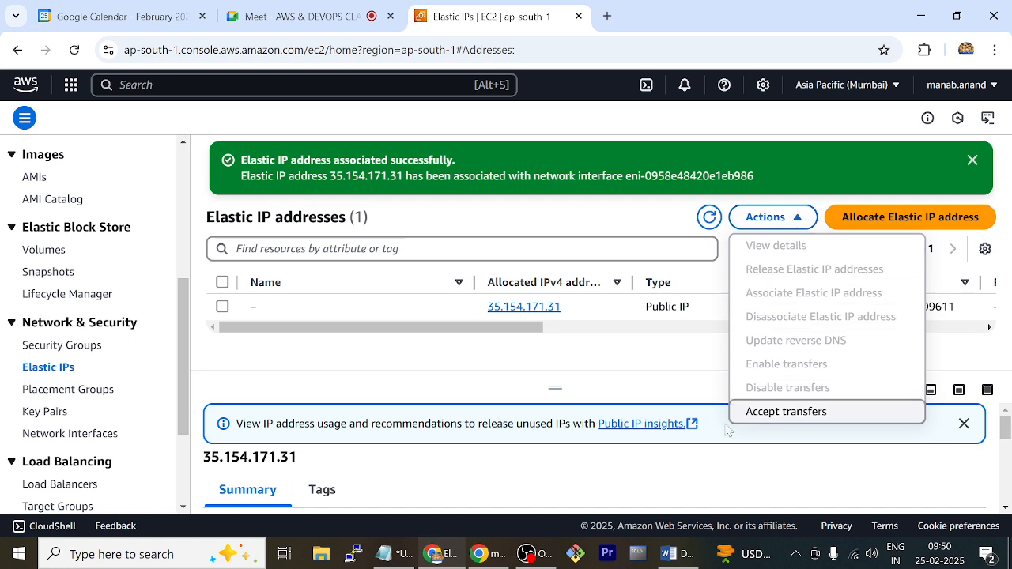
click(385, 310)
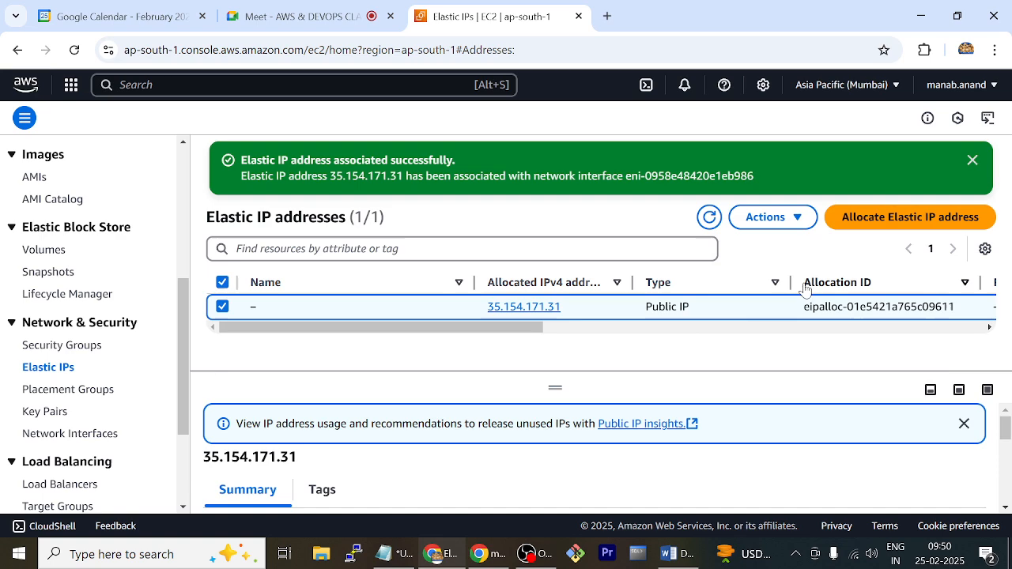
click(797, 217)
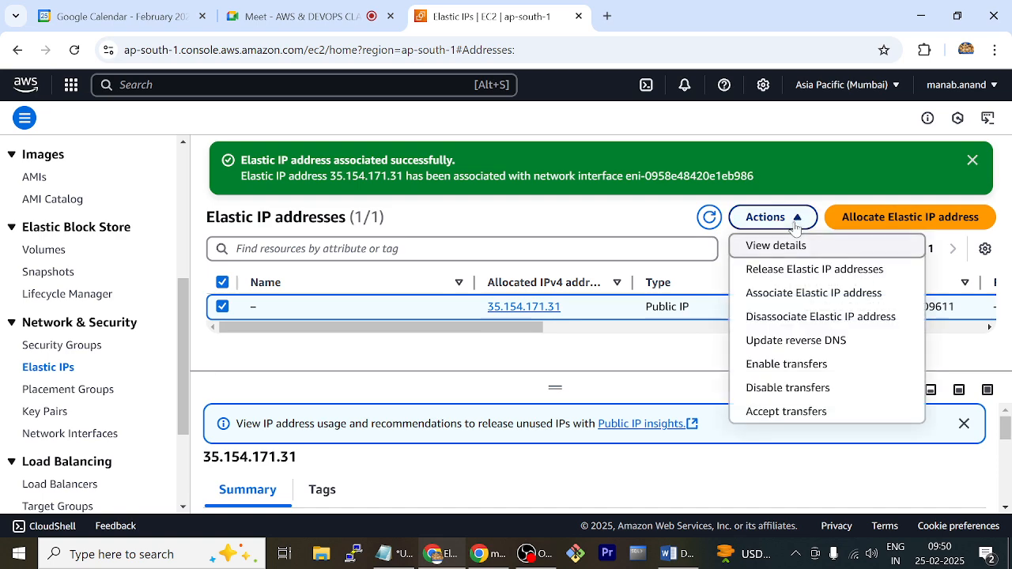
click(797, 270)
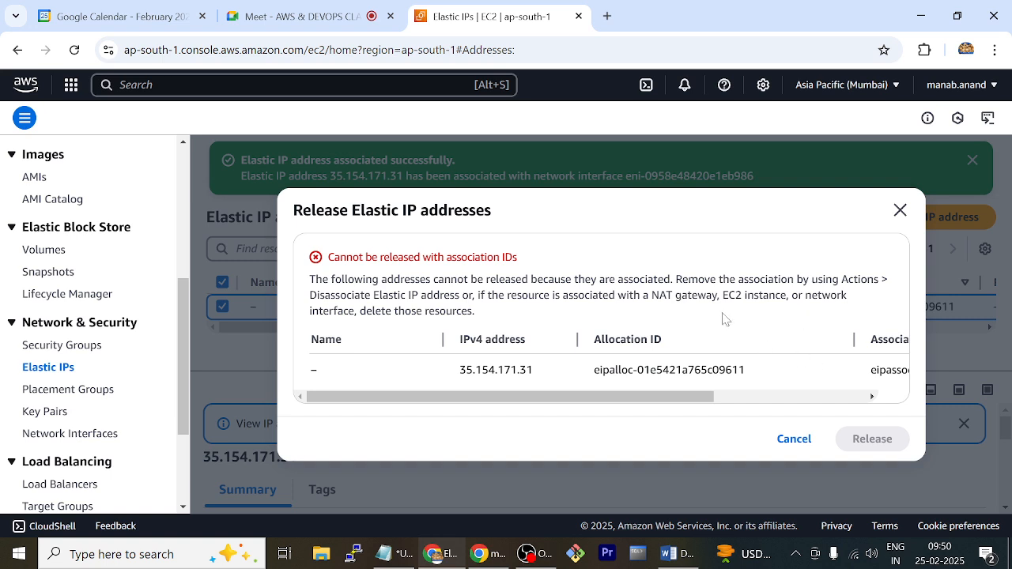
click(900, 210)
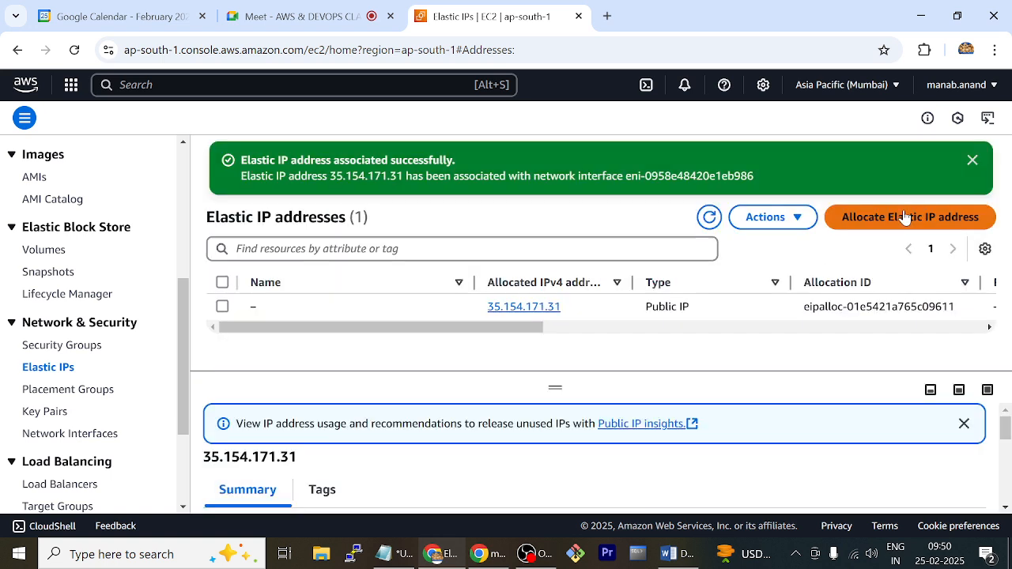
Disassociate the Elastic IP address 35.154.171.31 from network interface eni-0958e48420e1eb986
click(383, 311)
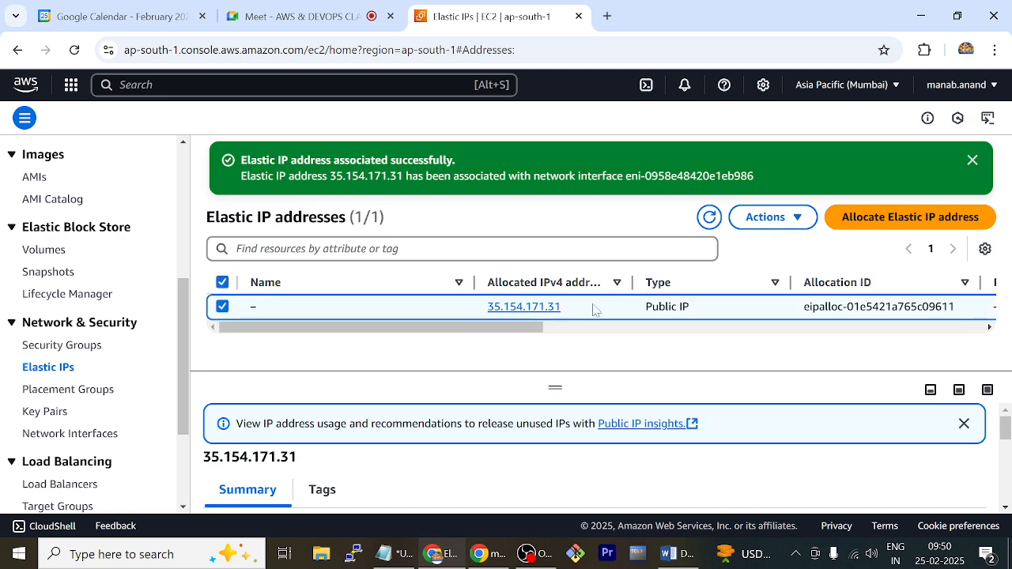
click(797, 226)
click(795, 316)
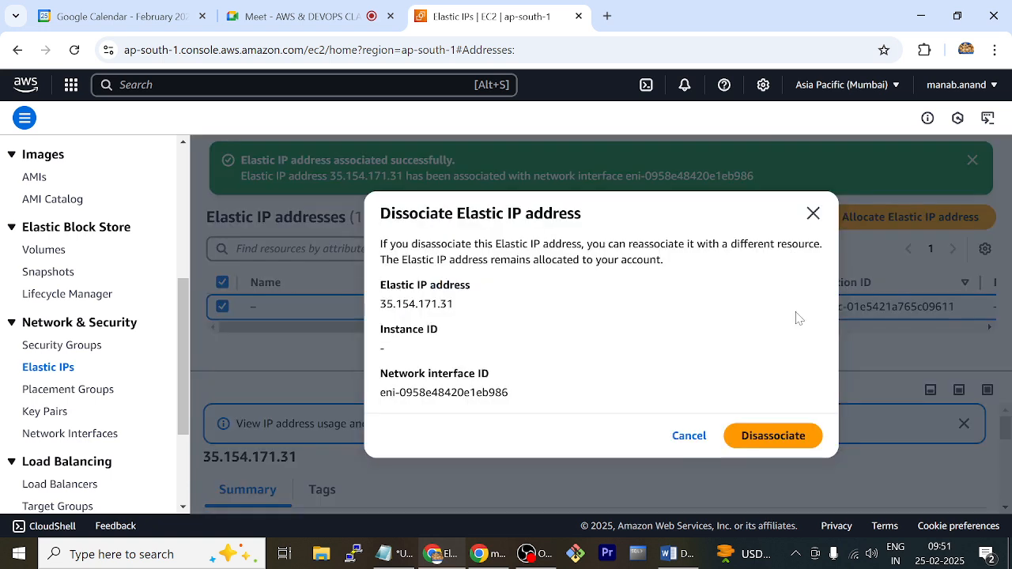
click(765, 439)
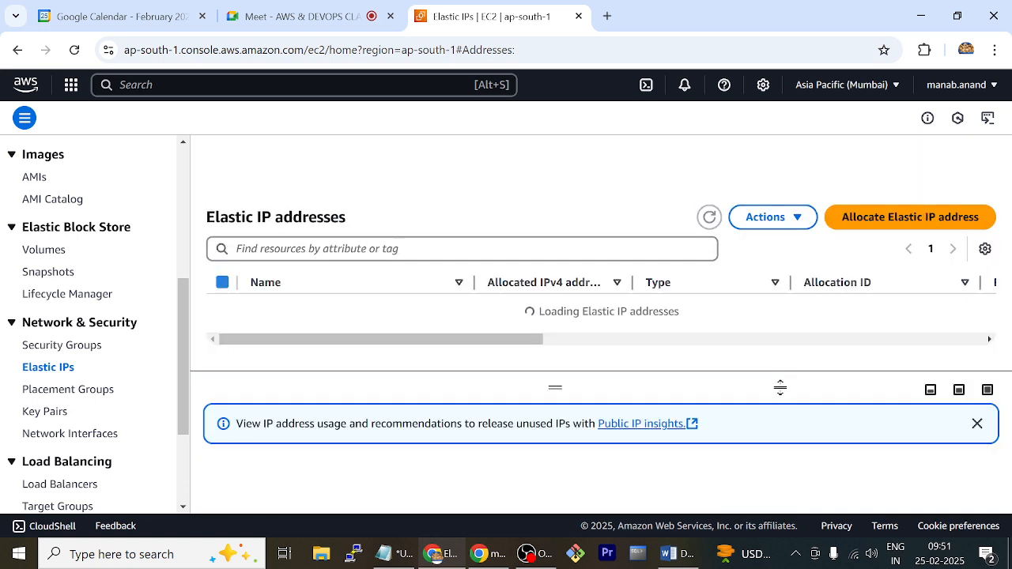
Select the Elastic IP address 35.154.171.31 and release it
click(791, 226)
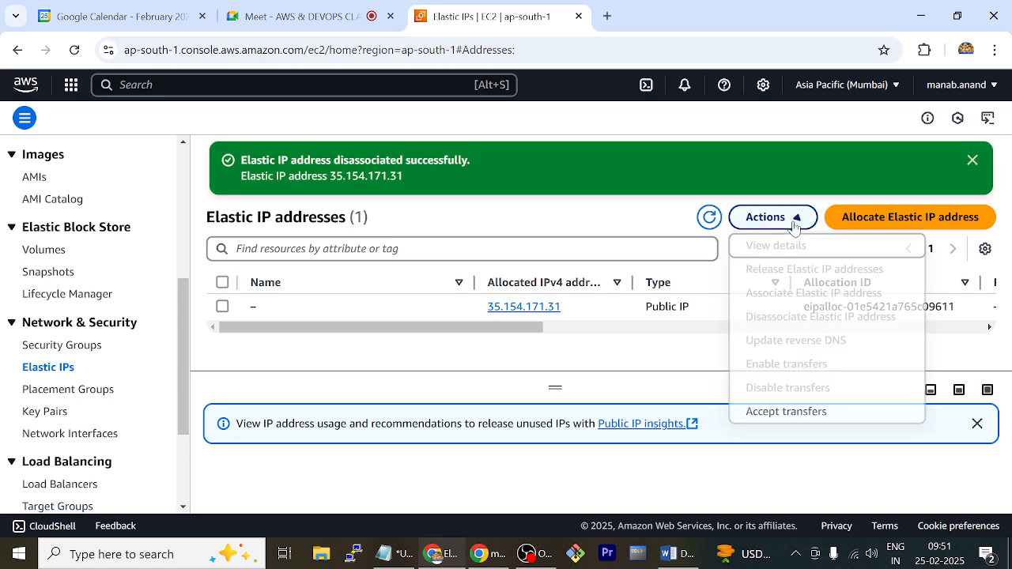
click(717, 315)
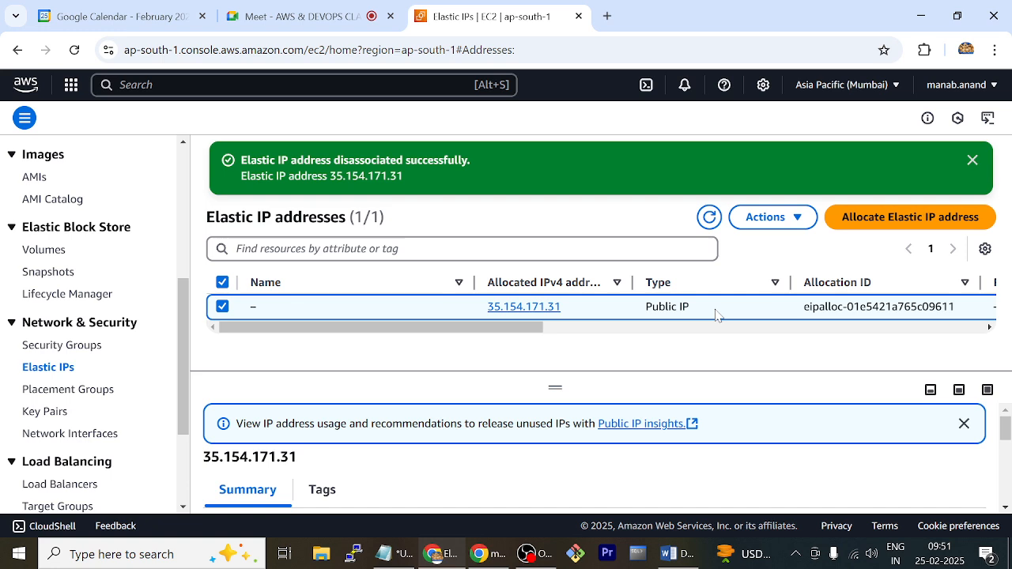
click(783, 219)
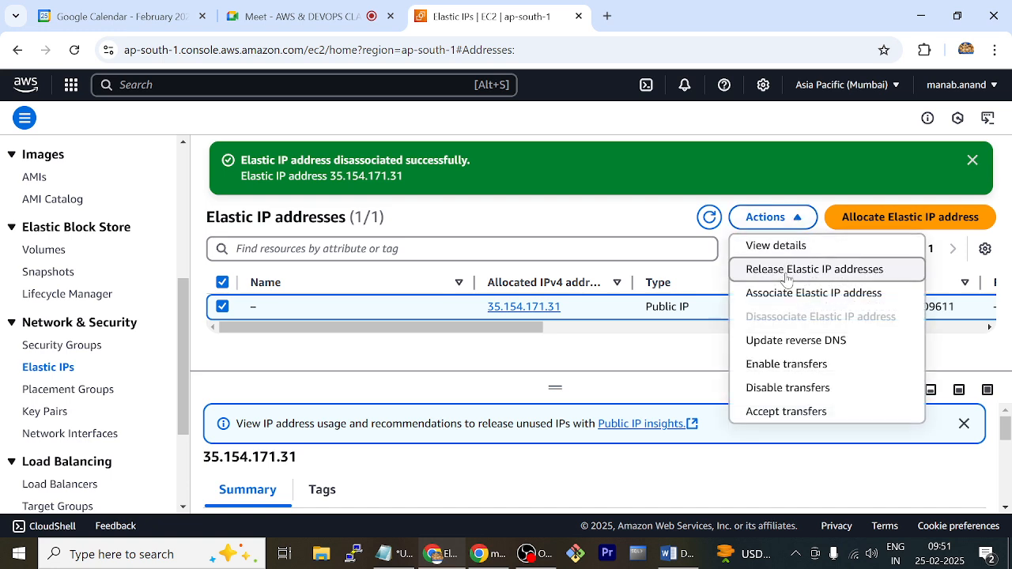
click(791, 270)
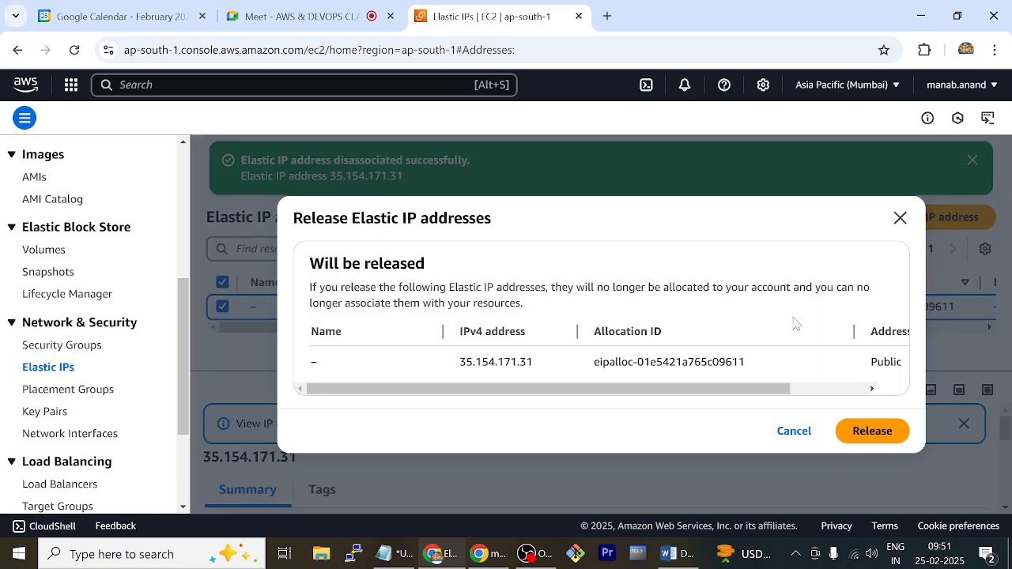
click(859, 434)
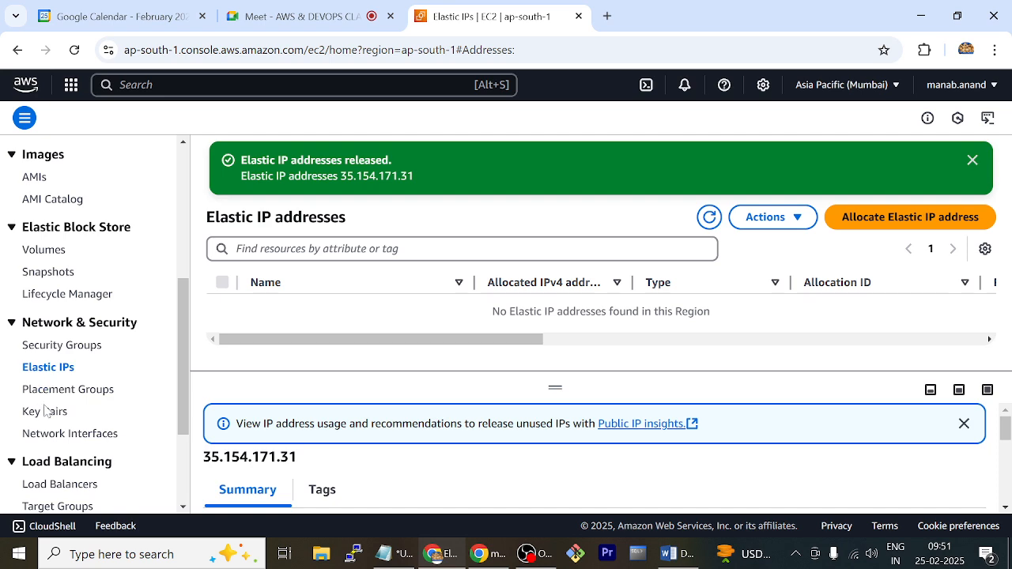
Delete the available network interface newnic and refresh the network interfaces list
click(57, 434)
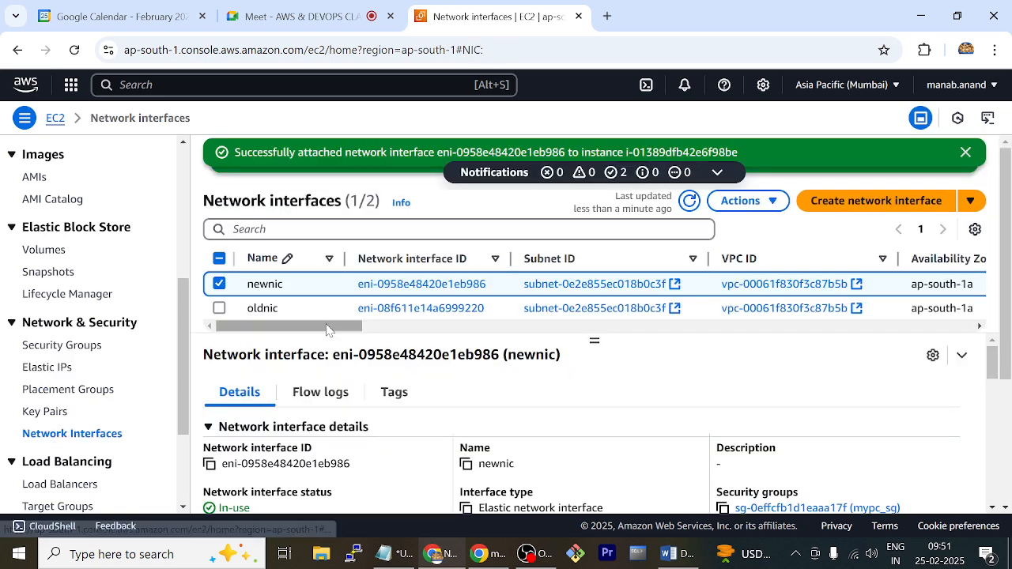
click(688, 202)
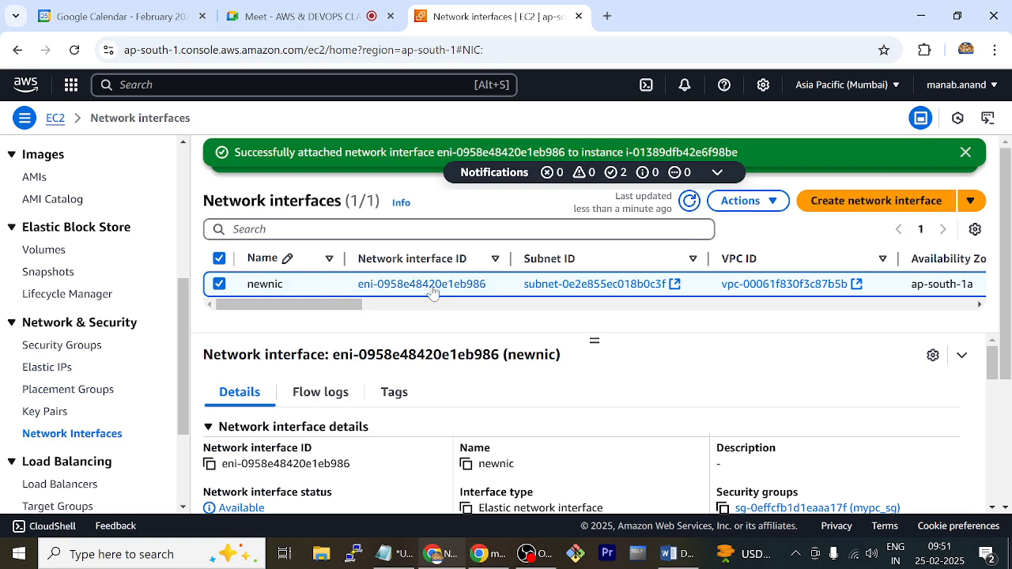
click(773, 202)
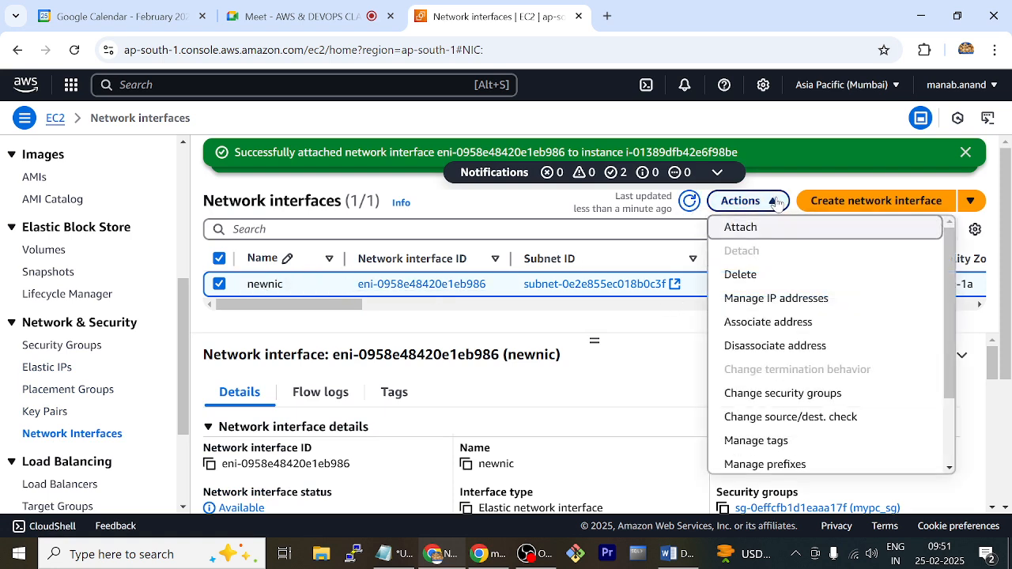
click(765, 276)
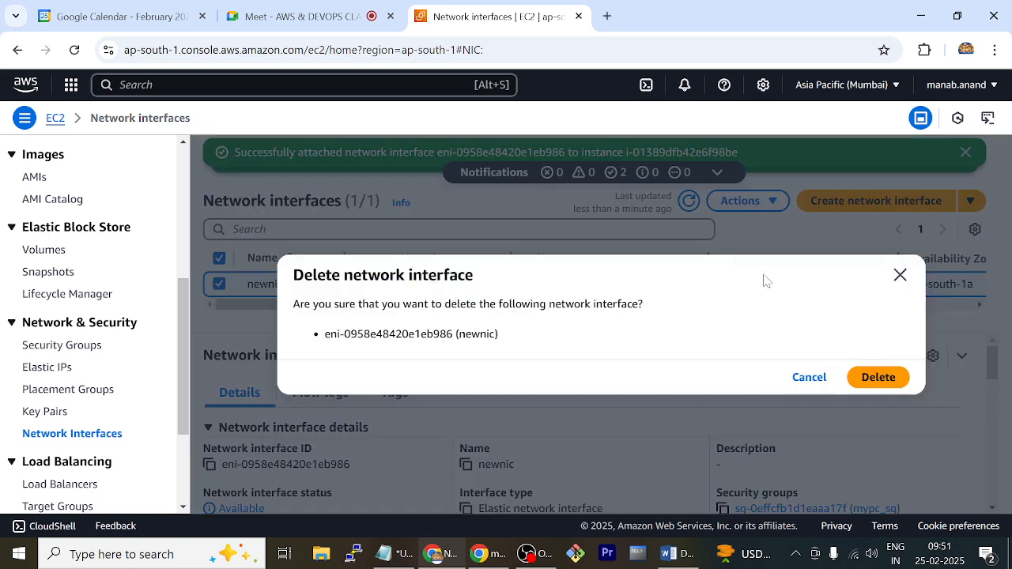
click(868, 380)
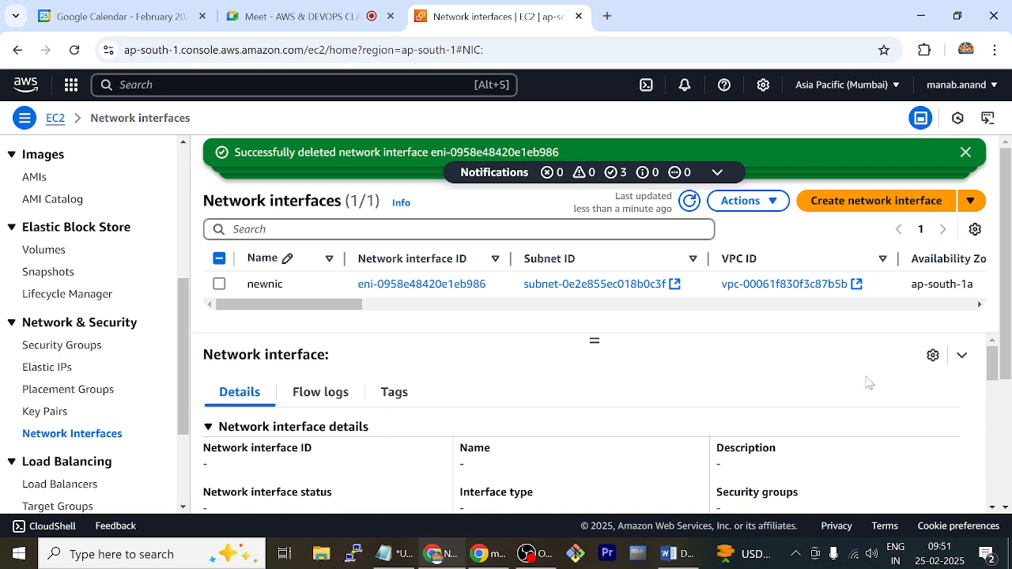
click(690, 201)
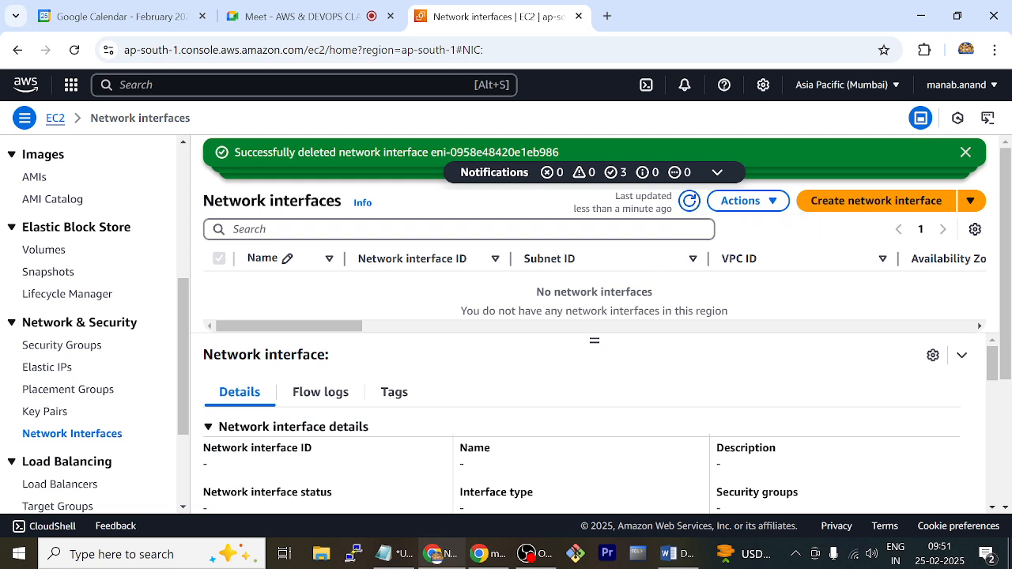
Go to the EC2 instances list to check the mypc instance
scroll(107, 265, up, 5)
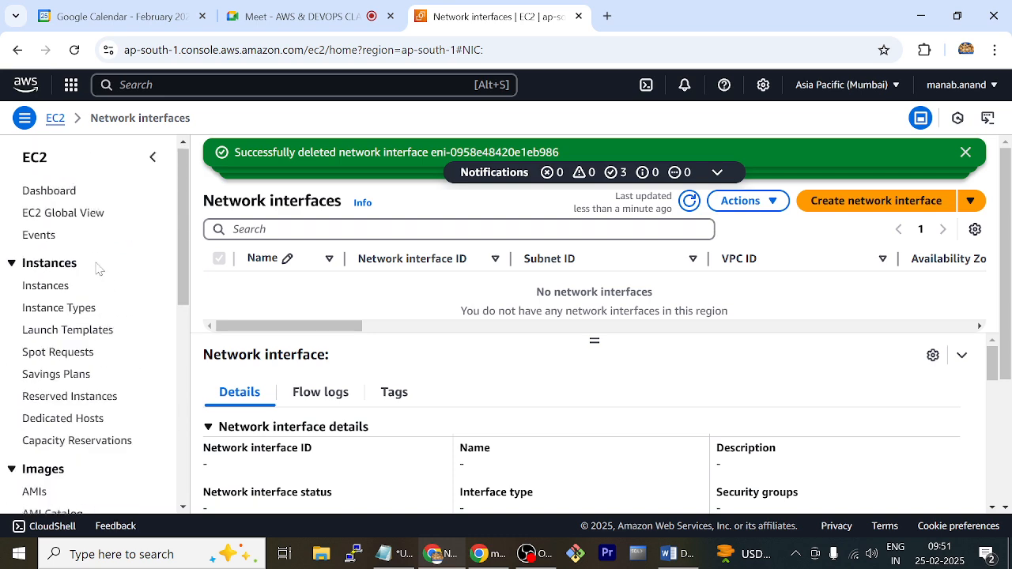
click(45, 289)
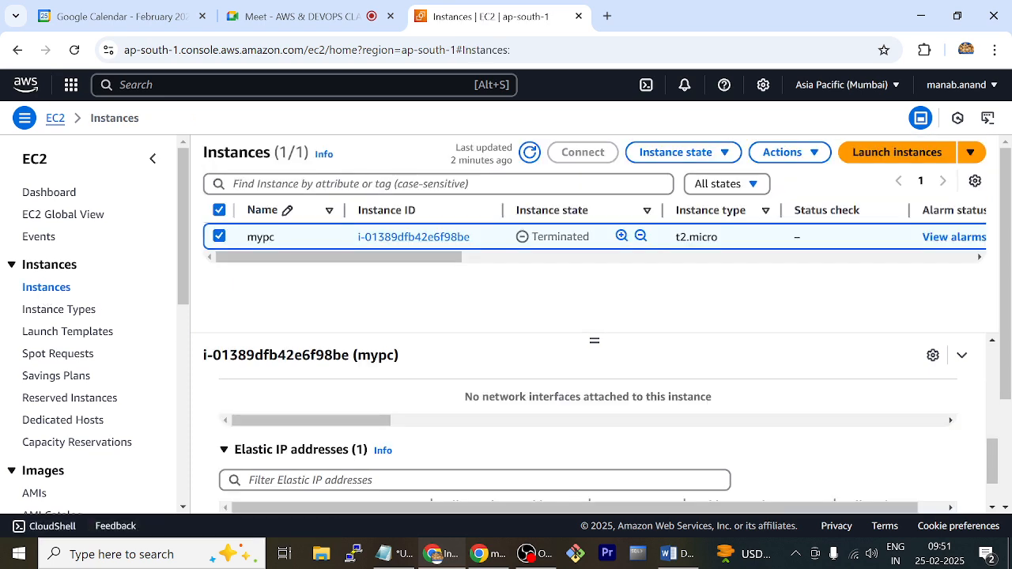
Switch to the Word task list, highlight the first five tasks and the web server task for review, and return to the EC2 console
click(669, 554)
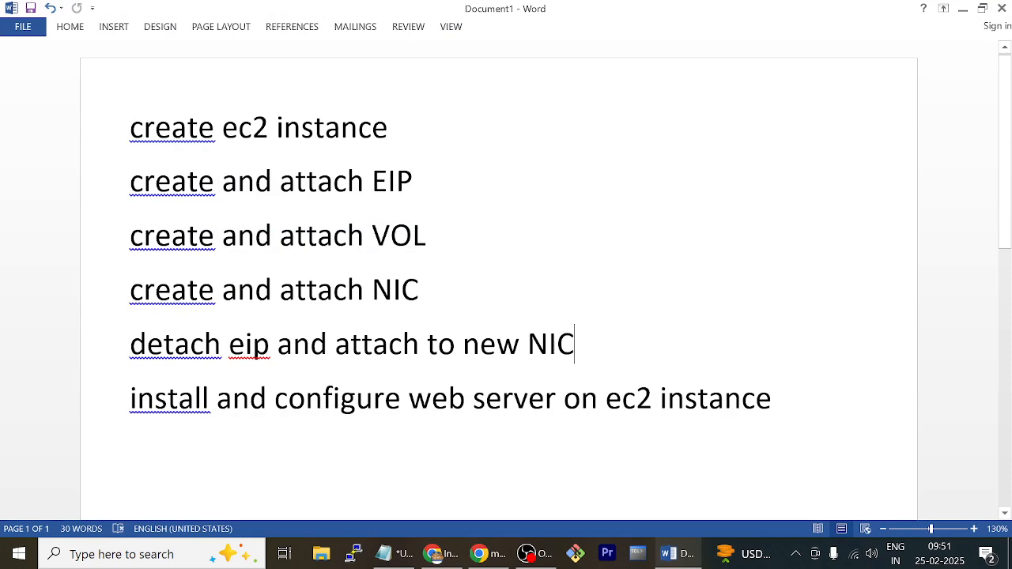
drag(131, 127, 791, 347)
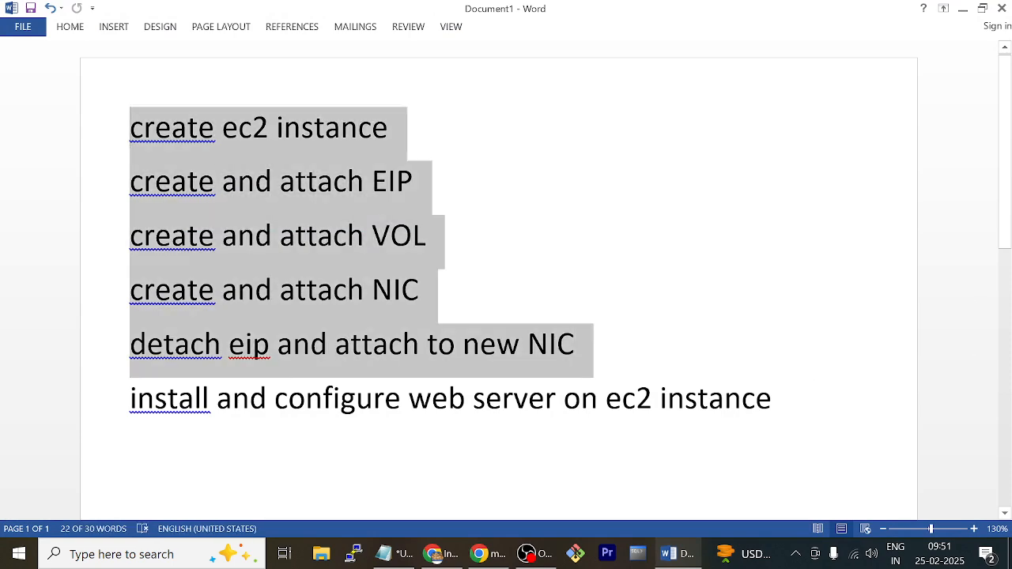
drag(130, 397, 792, 399)
click(419, 290)
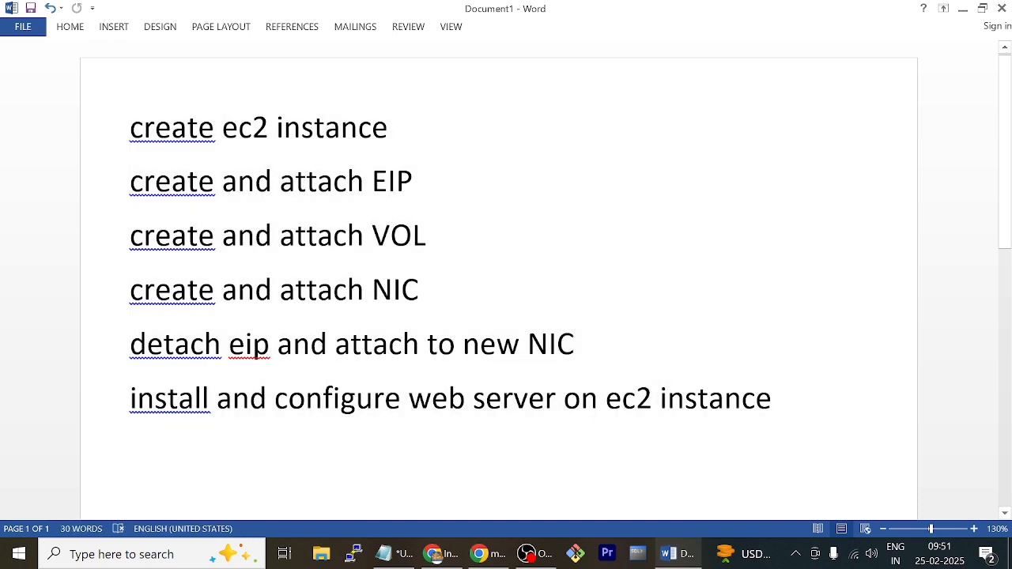
click(963, 10)
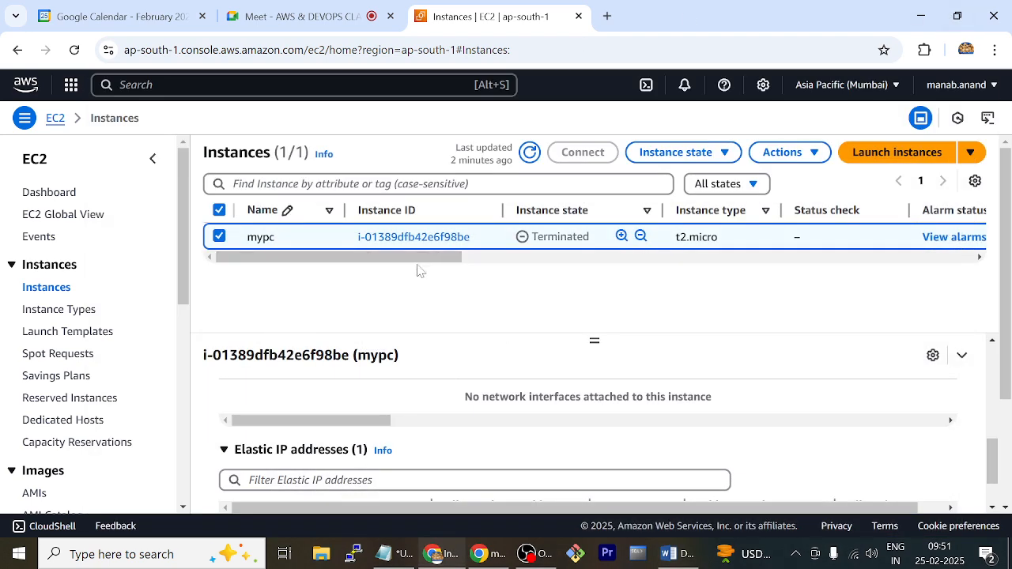
Refresh the instances list repeatedly to check whether the mypc instance is still listed
click(529, 154)
click(530, 155)
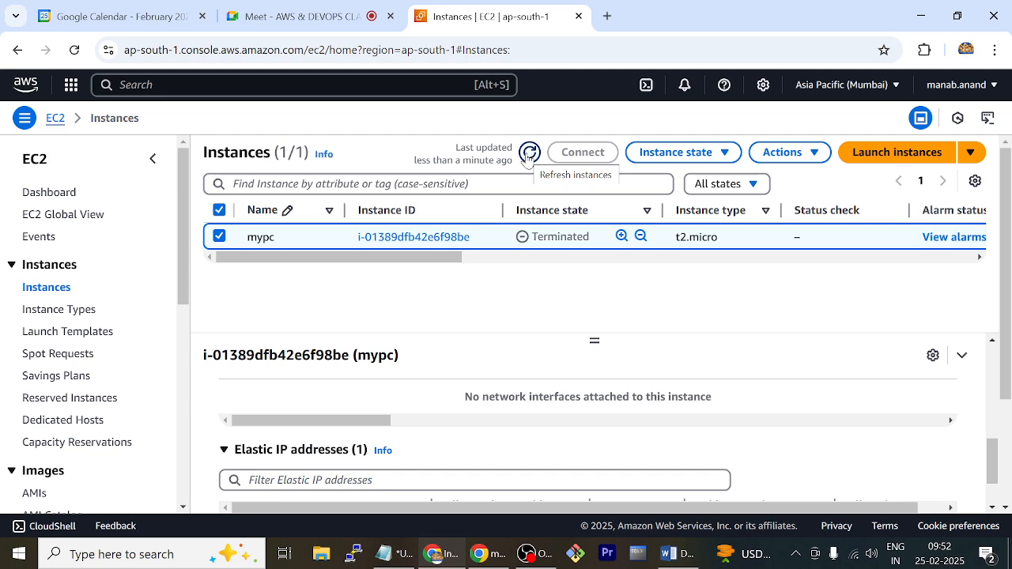
click(528, 154)
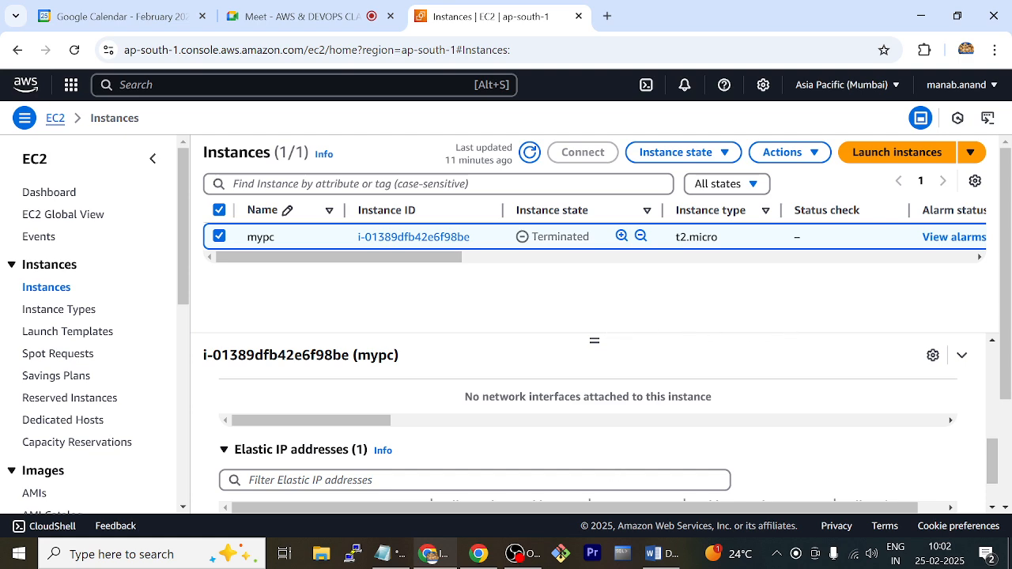
click(519, 554)
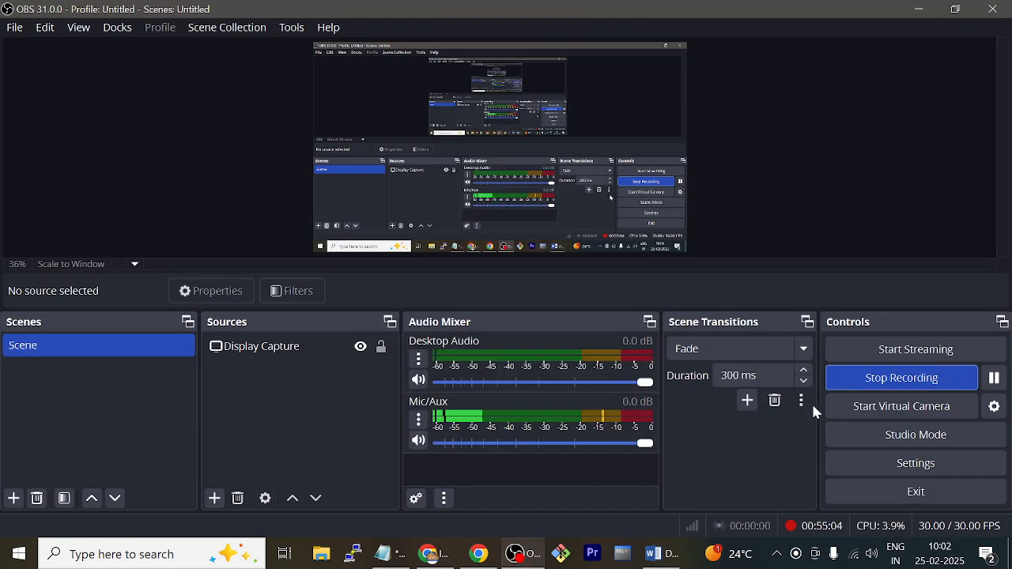